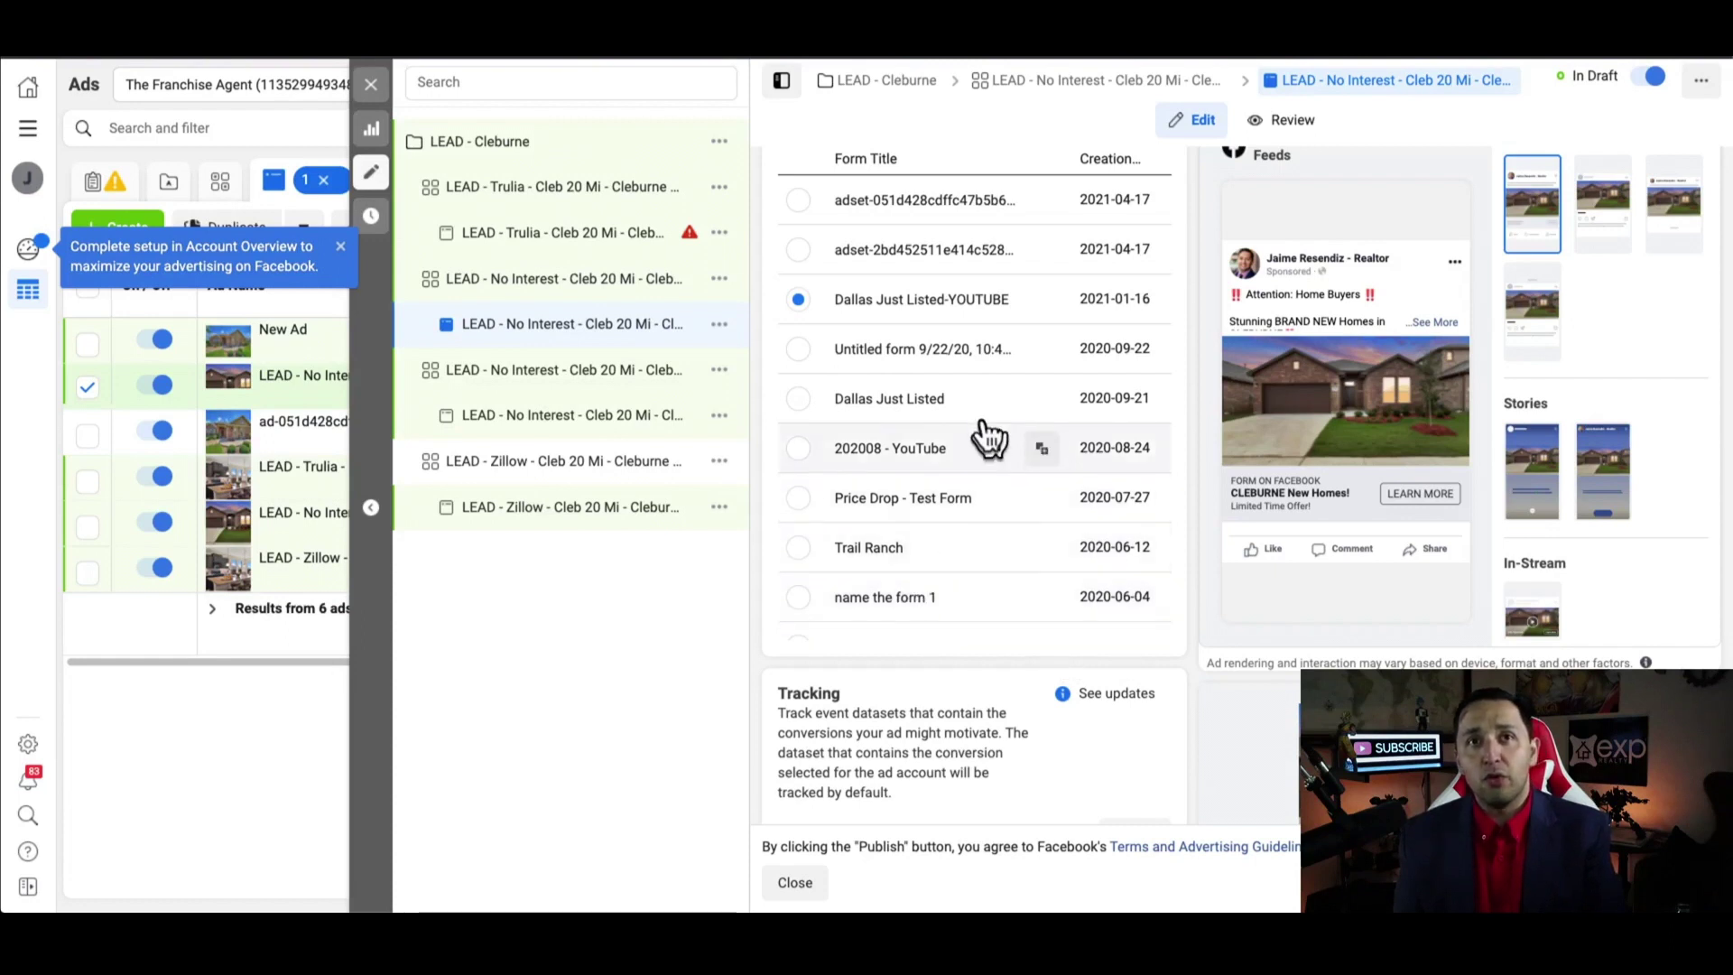
# Duplicate the Dallas Just Listed-YOUTUBE form and expand the copy's Intro and Questions sections for review
pyautogui.click(1043, 300)
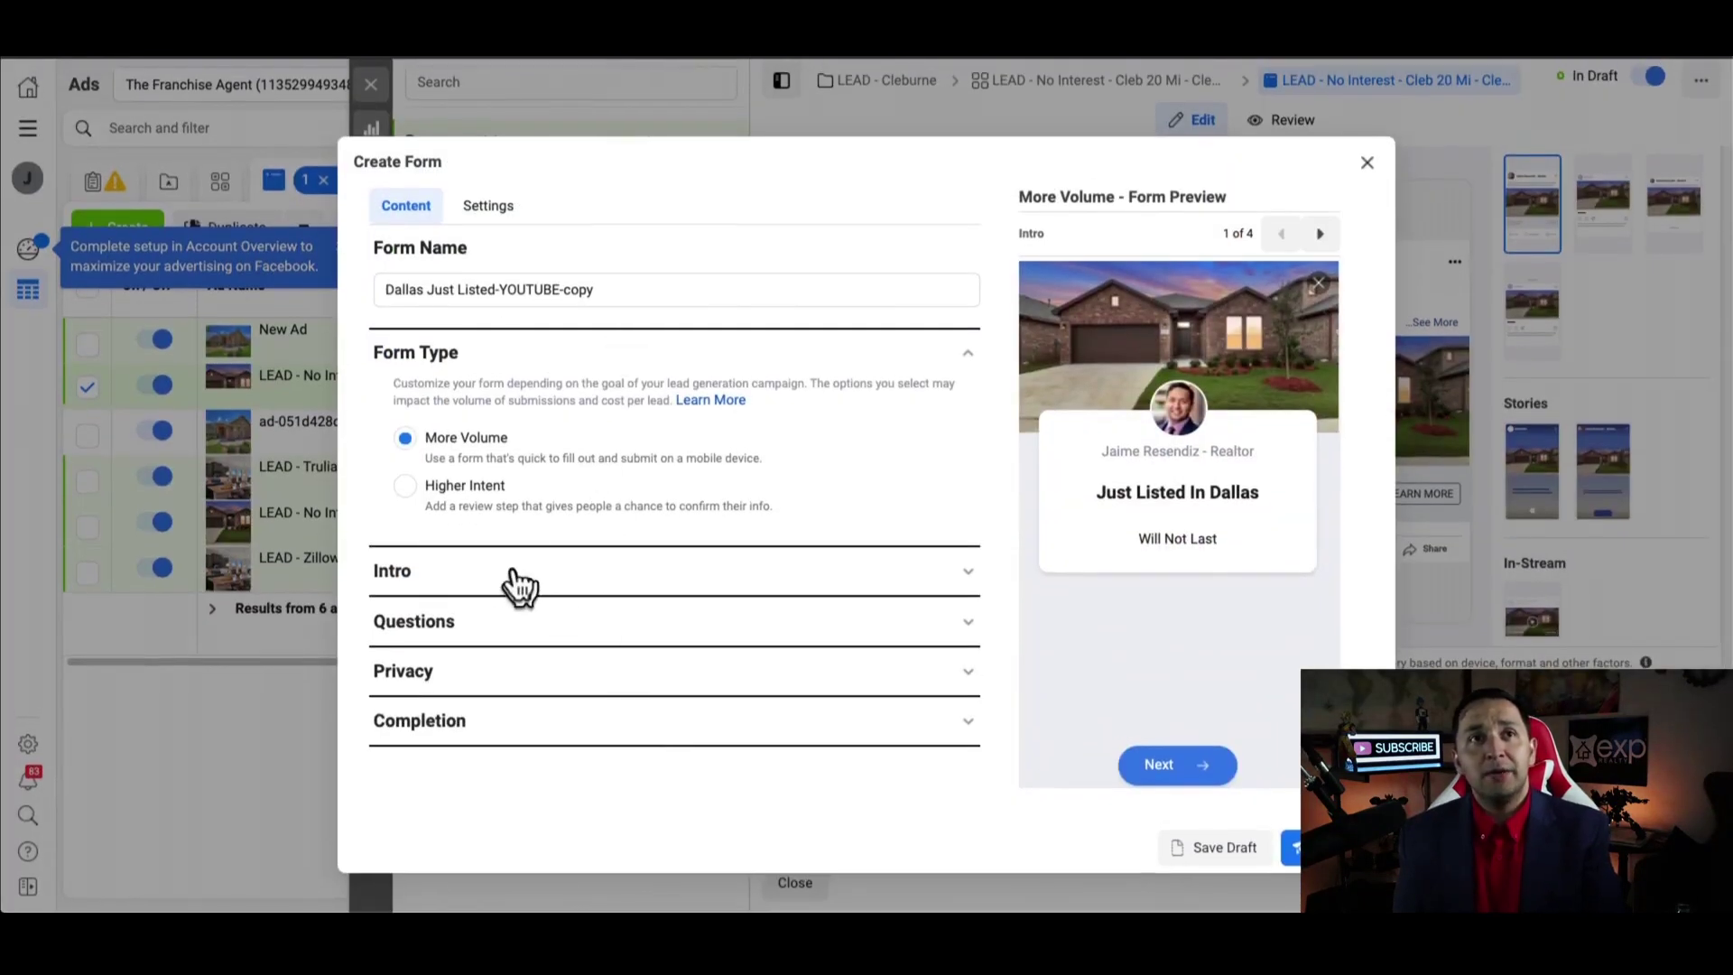
pyautogui.click(511, 578)
pyautogui.scroll(-1, 578, 659)
pyautogui.click(561, 720)
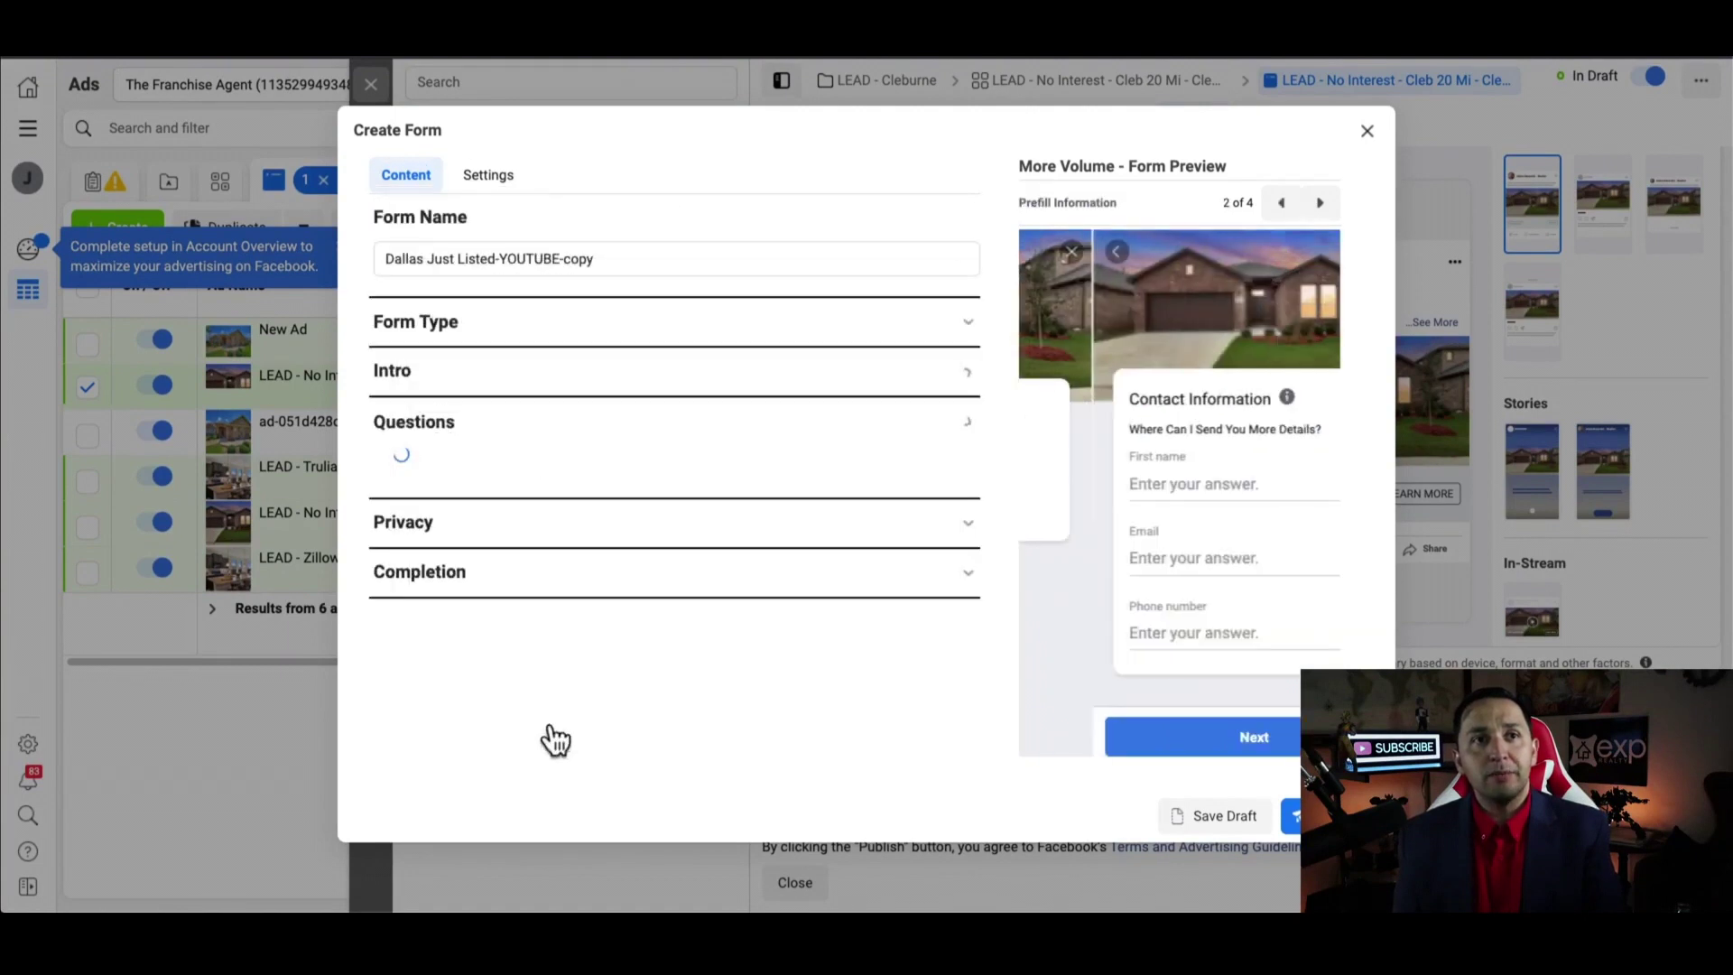
pyautogui.scroll(-1, 550, 722)
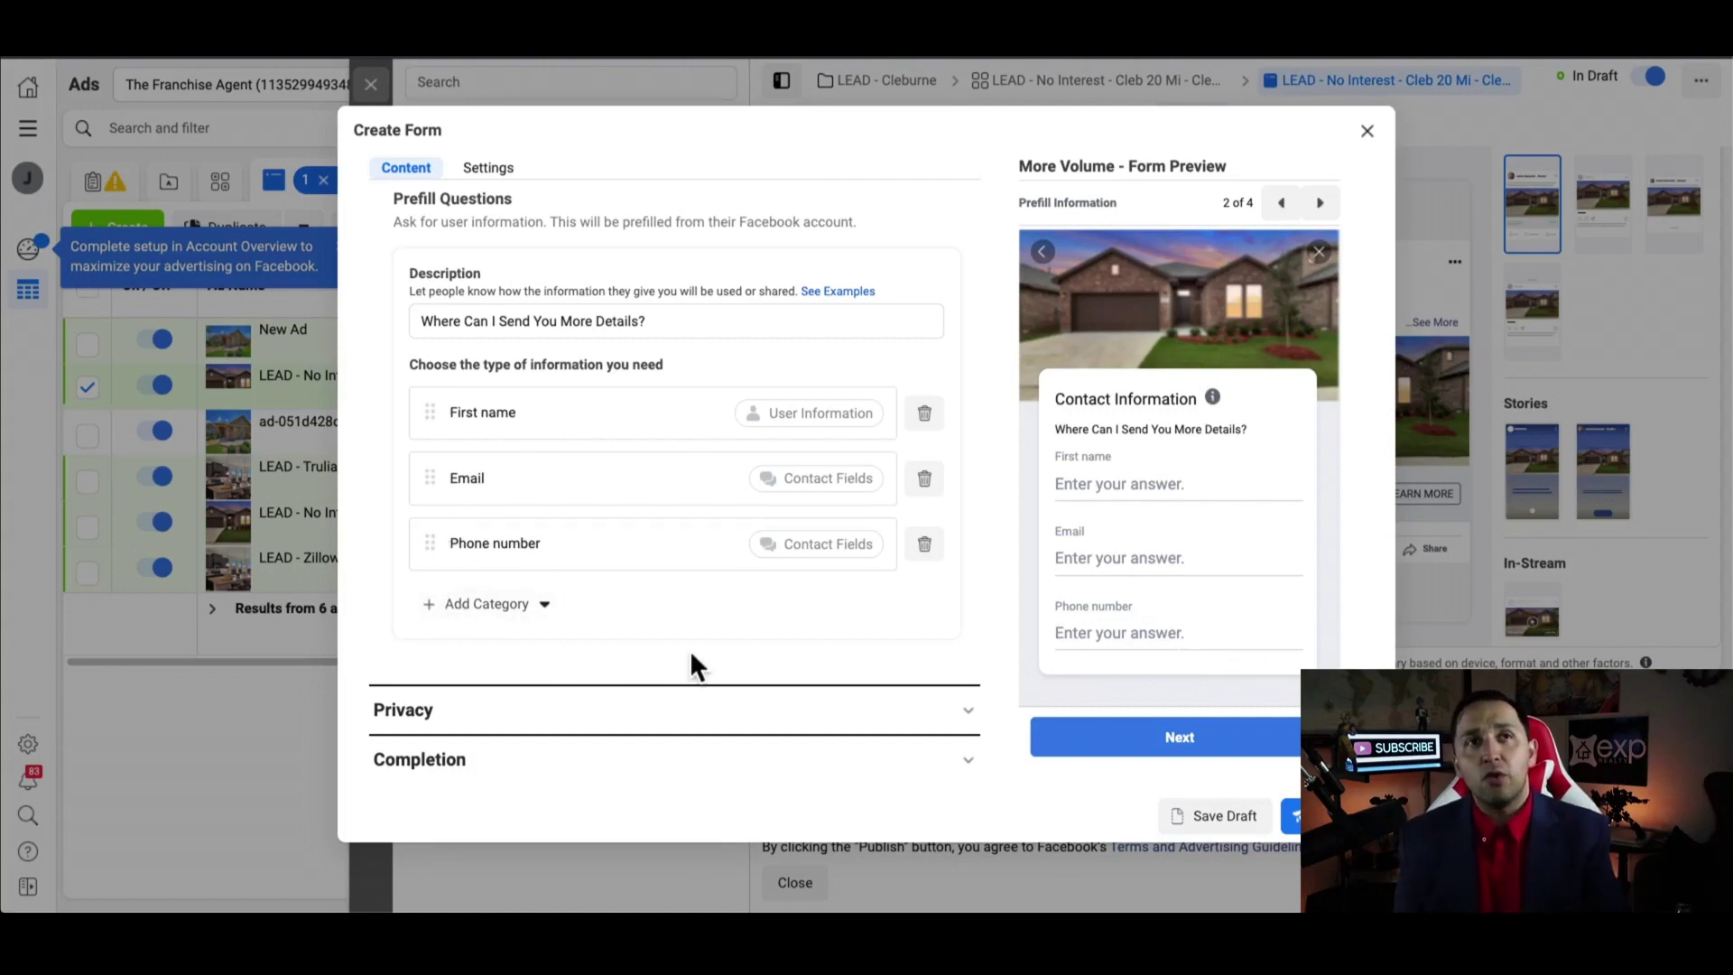
pyautogui.scroll(5, 690, 648)
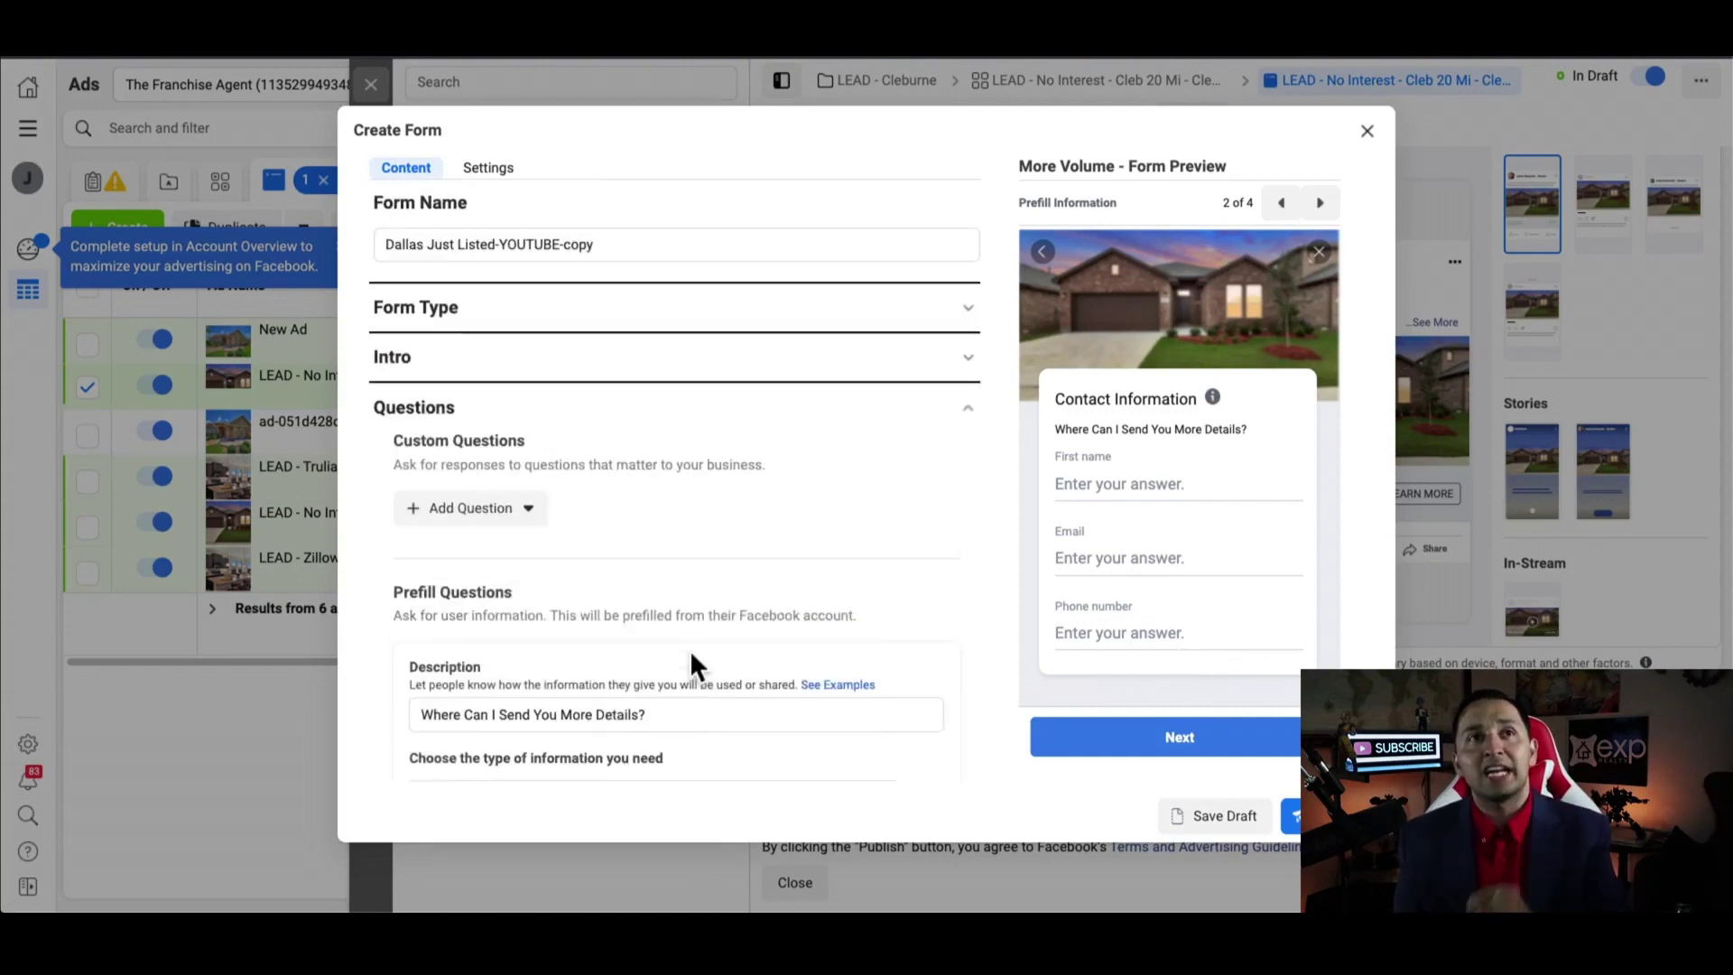
pyautogui.scroll(-3, 498, 303)
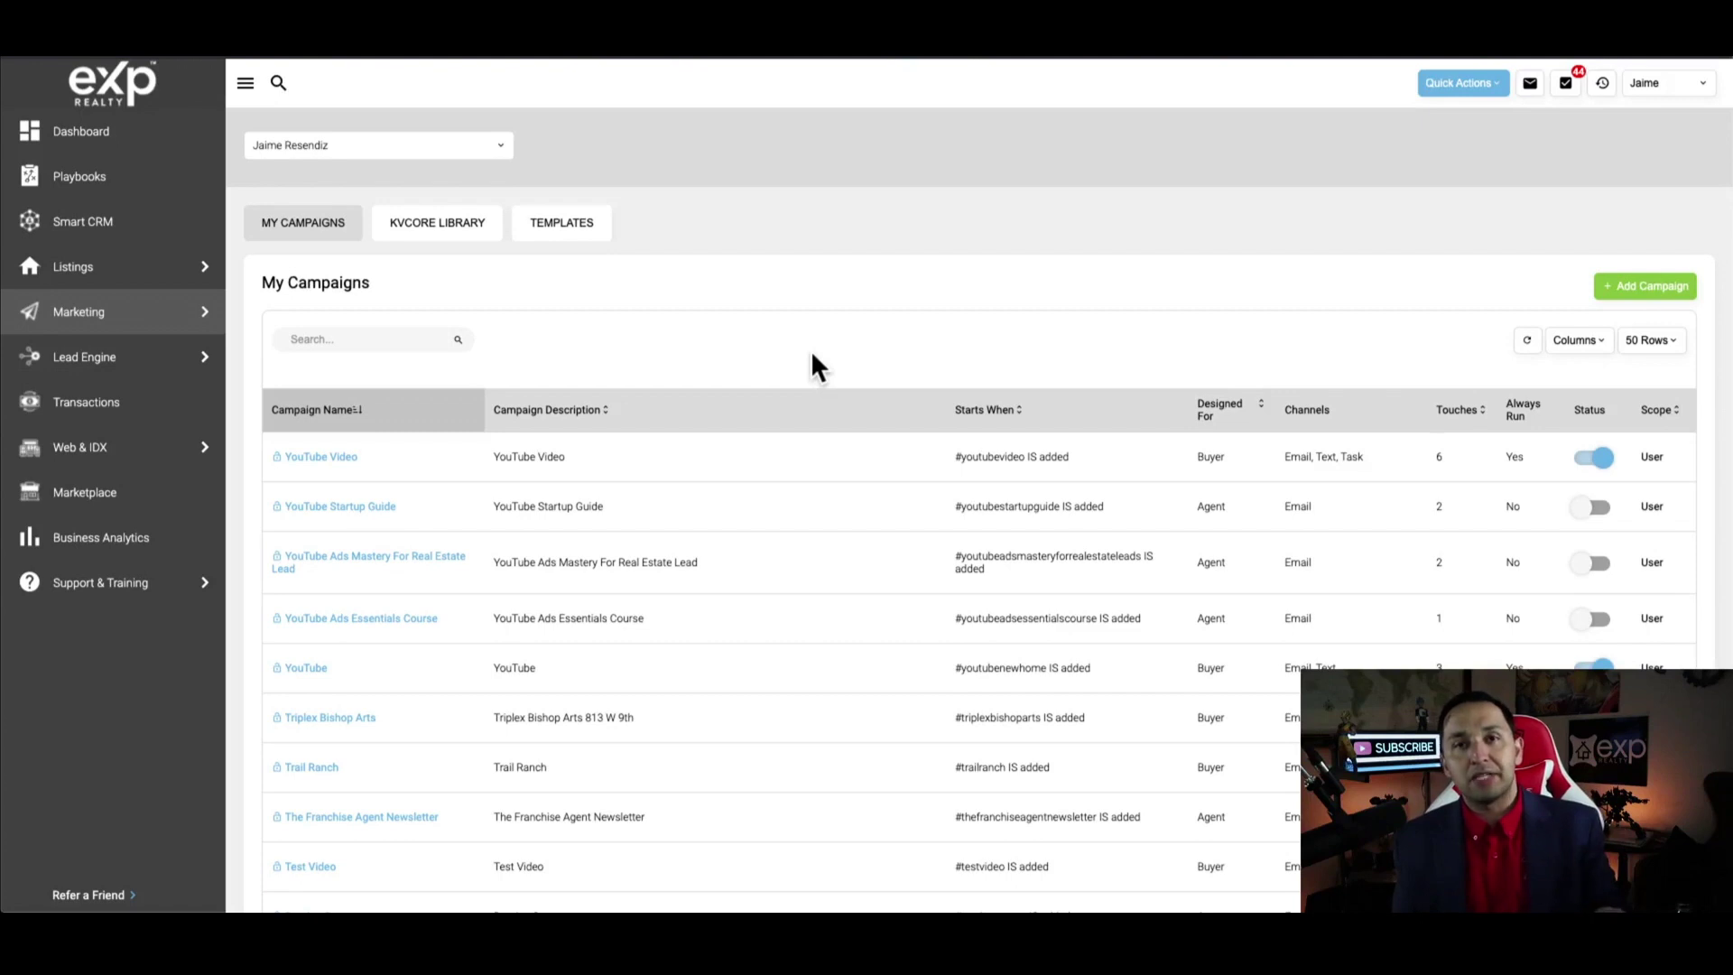
# Go to Marketing > All Marketing and browse the Marketing Tools & Features grid
pyautogui.click(582, 231)
pyautogui.moveTo(43, 321)
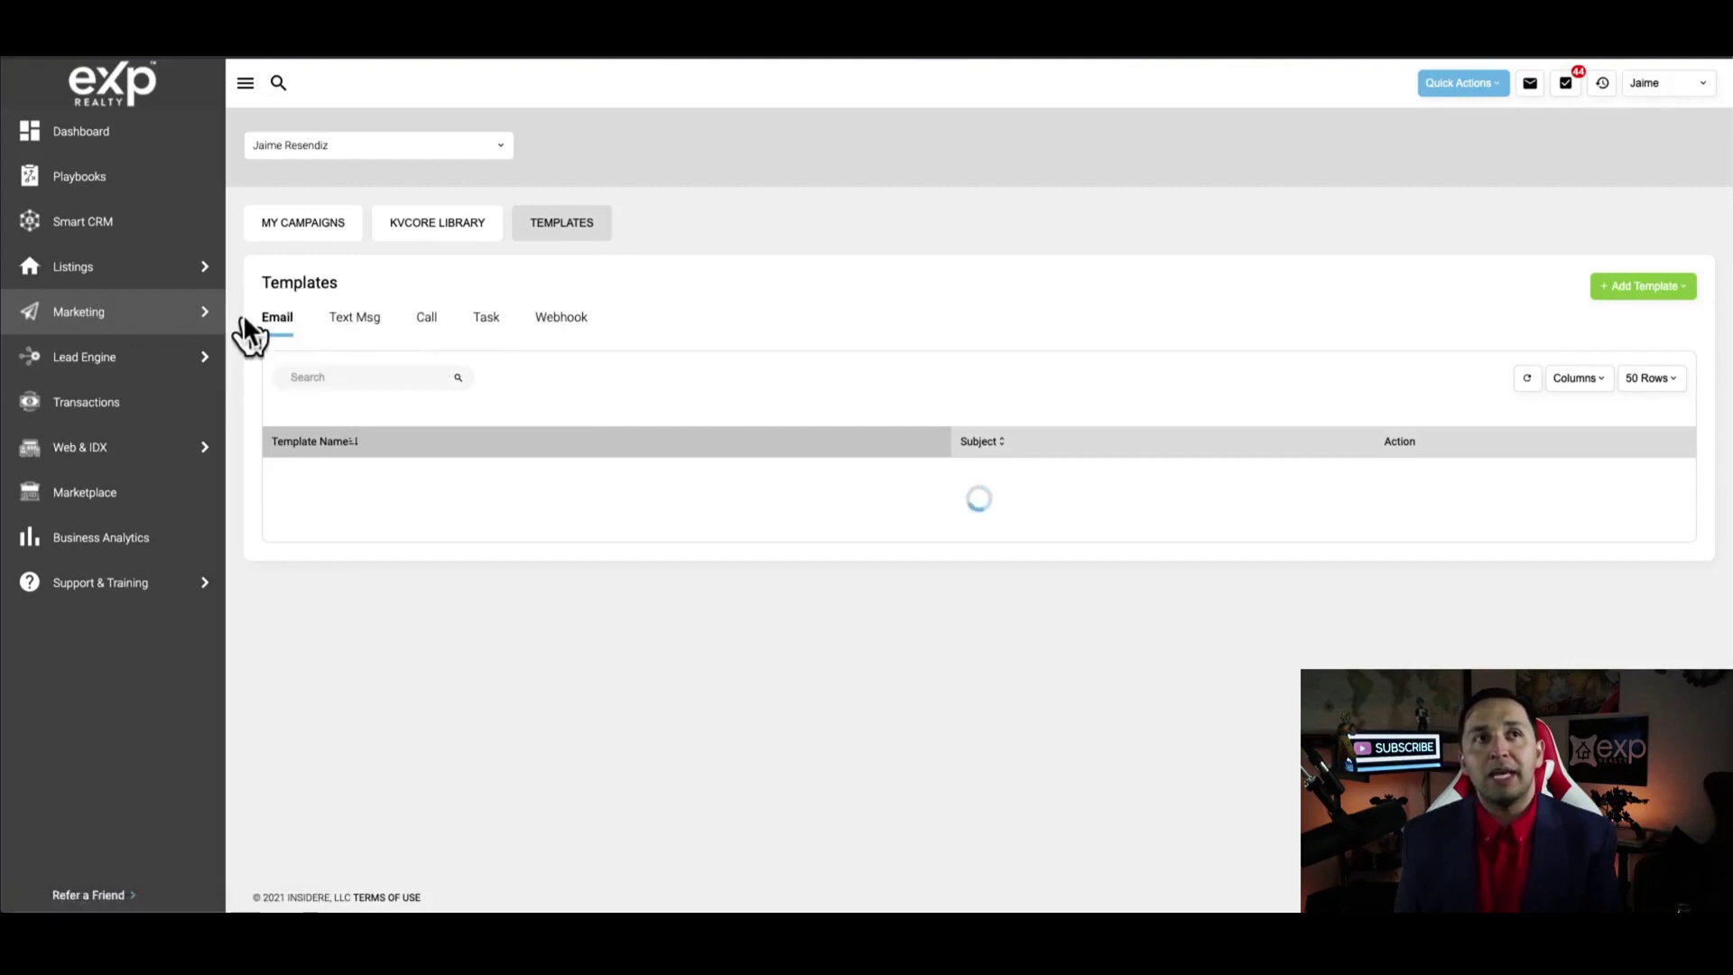
pyautogui.moveTo(136, 325)
pyautogui.click(317, 327)
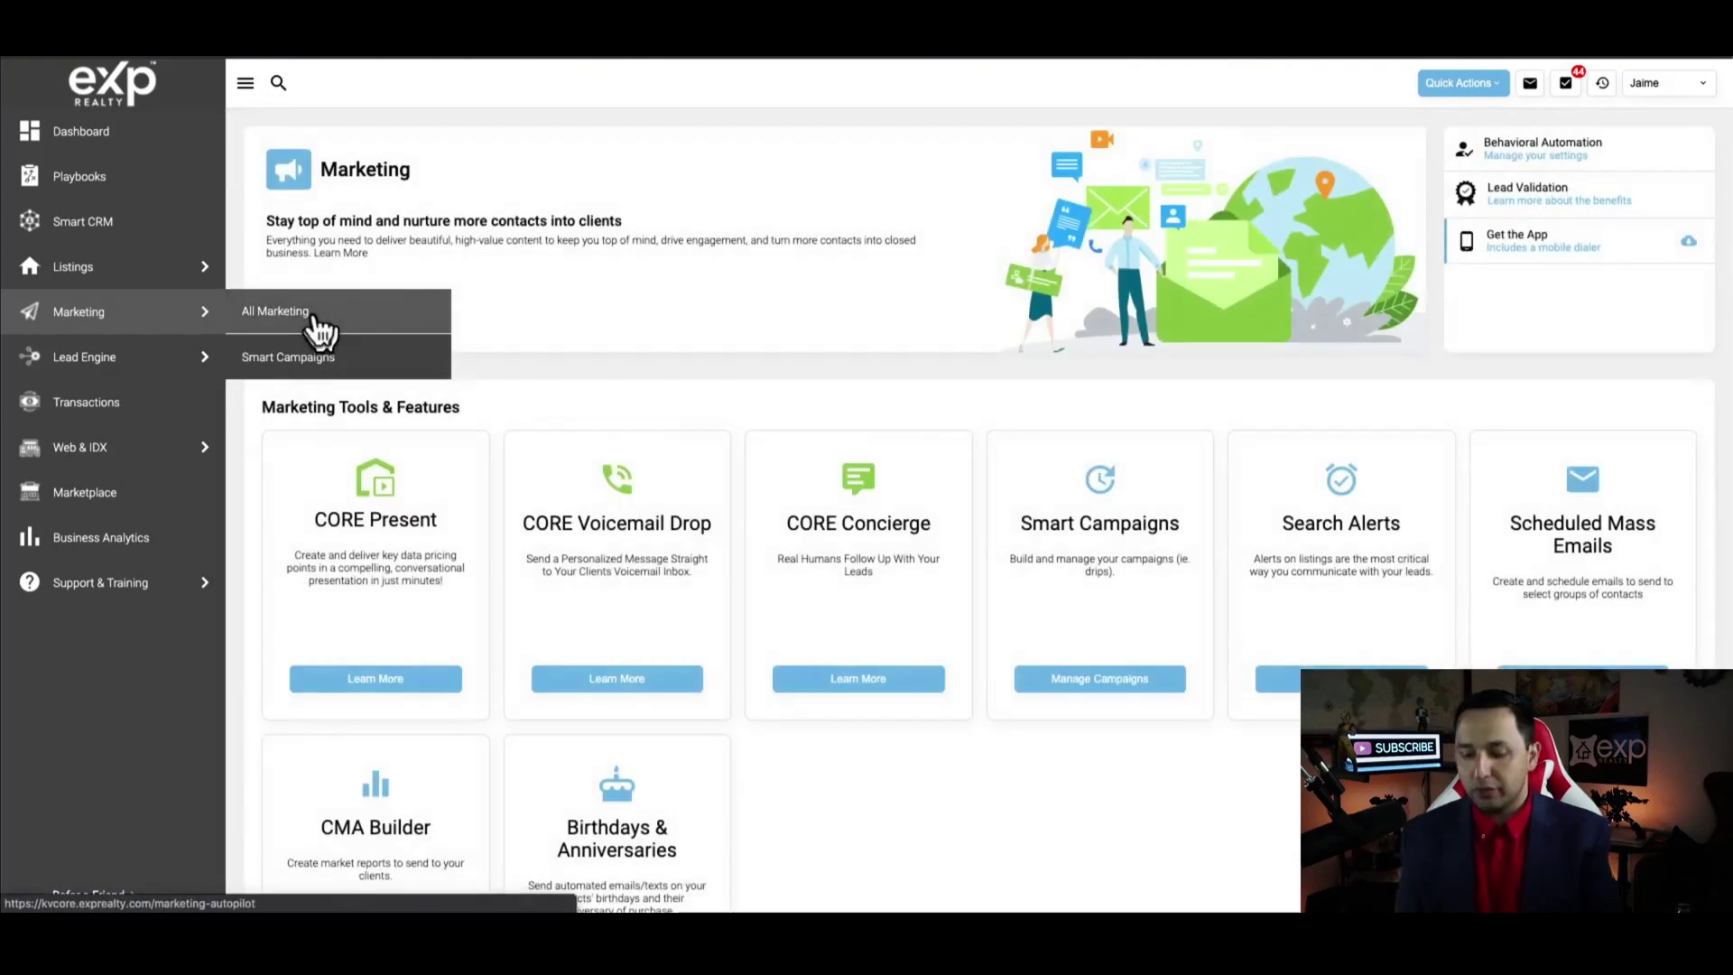
pyautogui.scroll(-3, 794, 632)
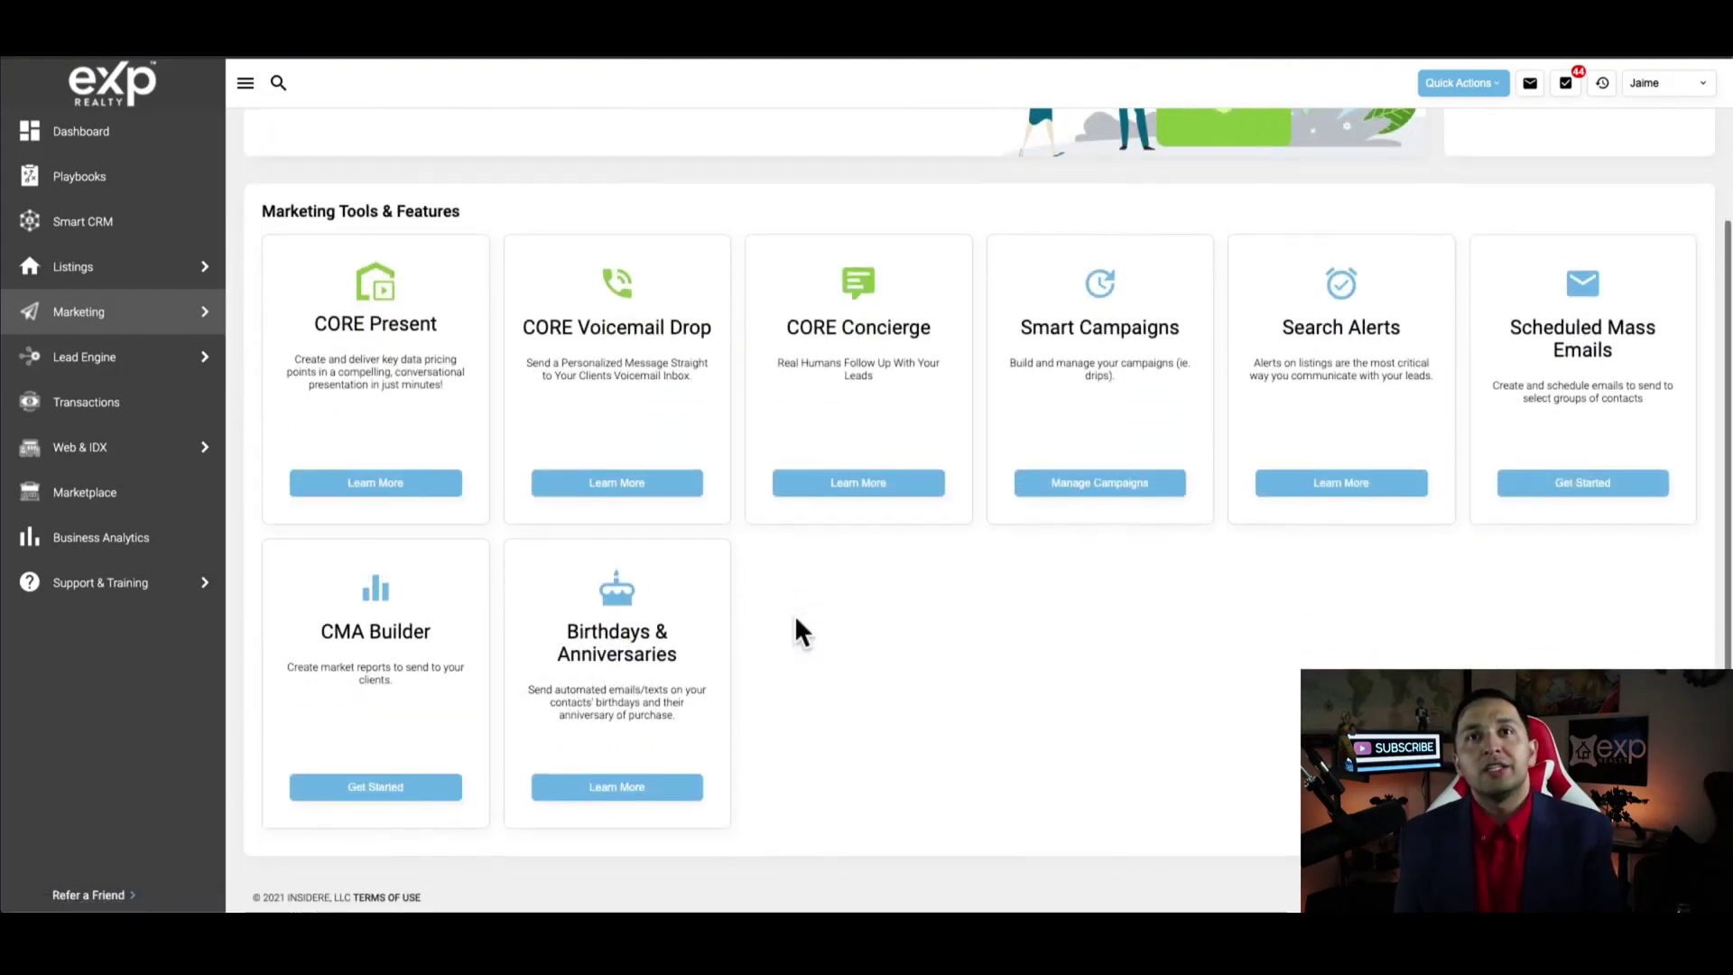
pyautogui.scroll(2, 796, 630)
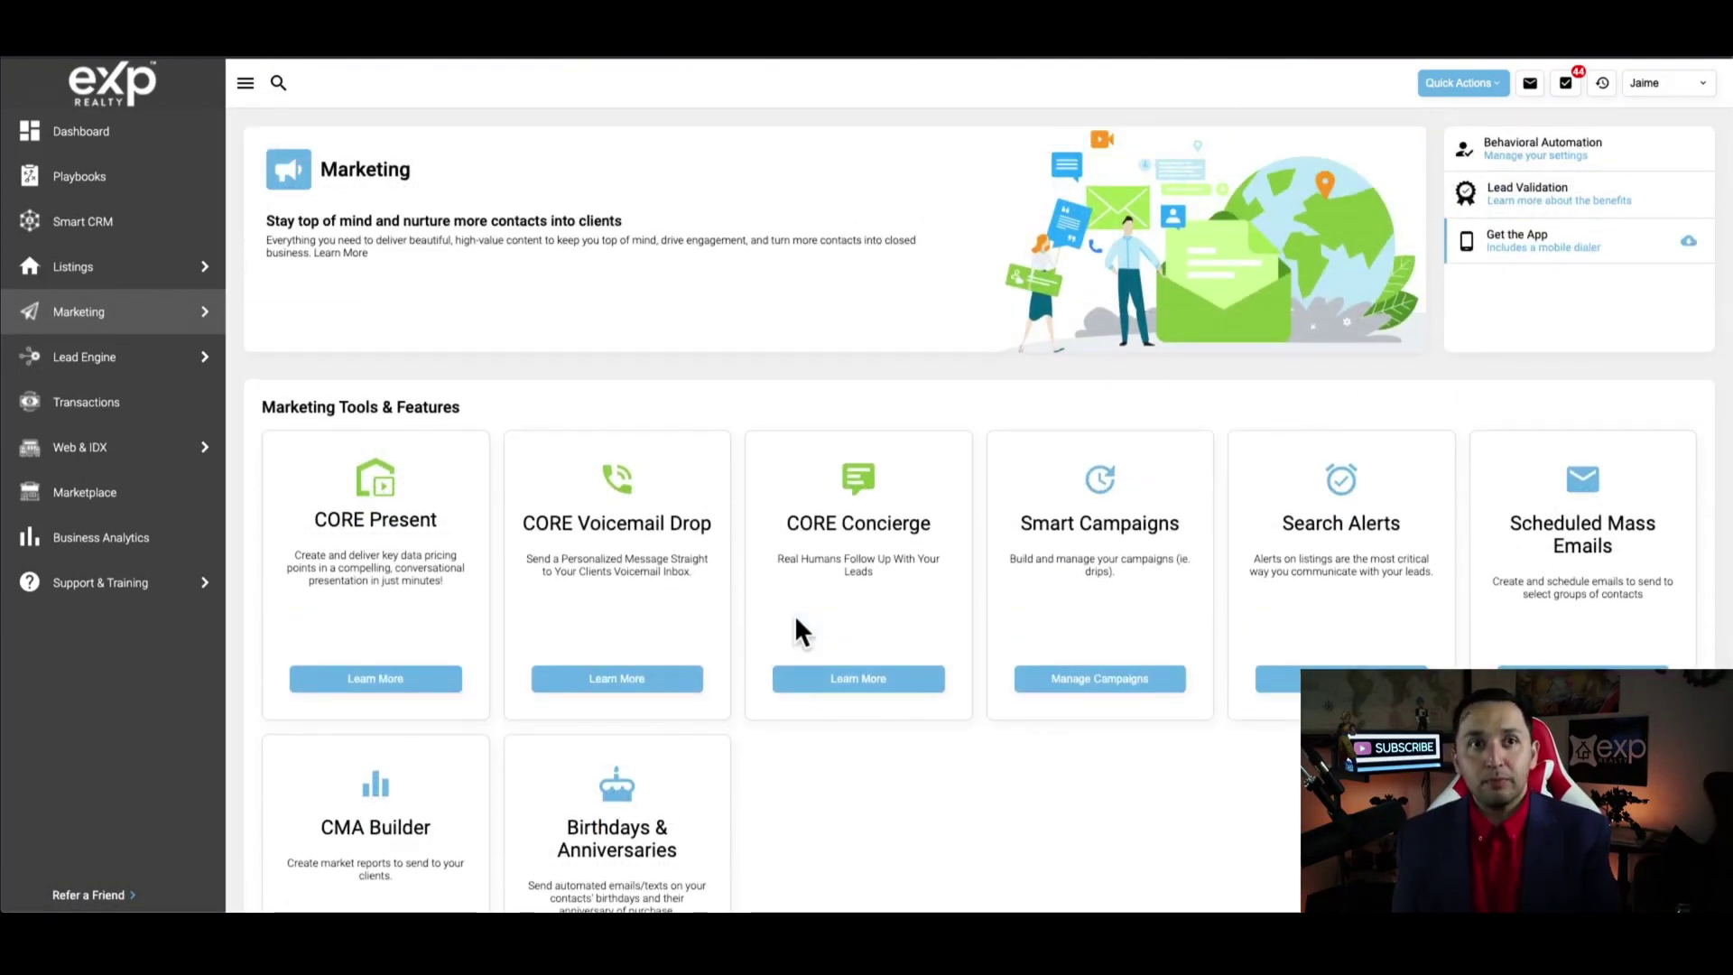
pyautogui.moveTo(209, 348)
pyautogui.moveTo(123, 325)
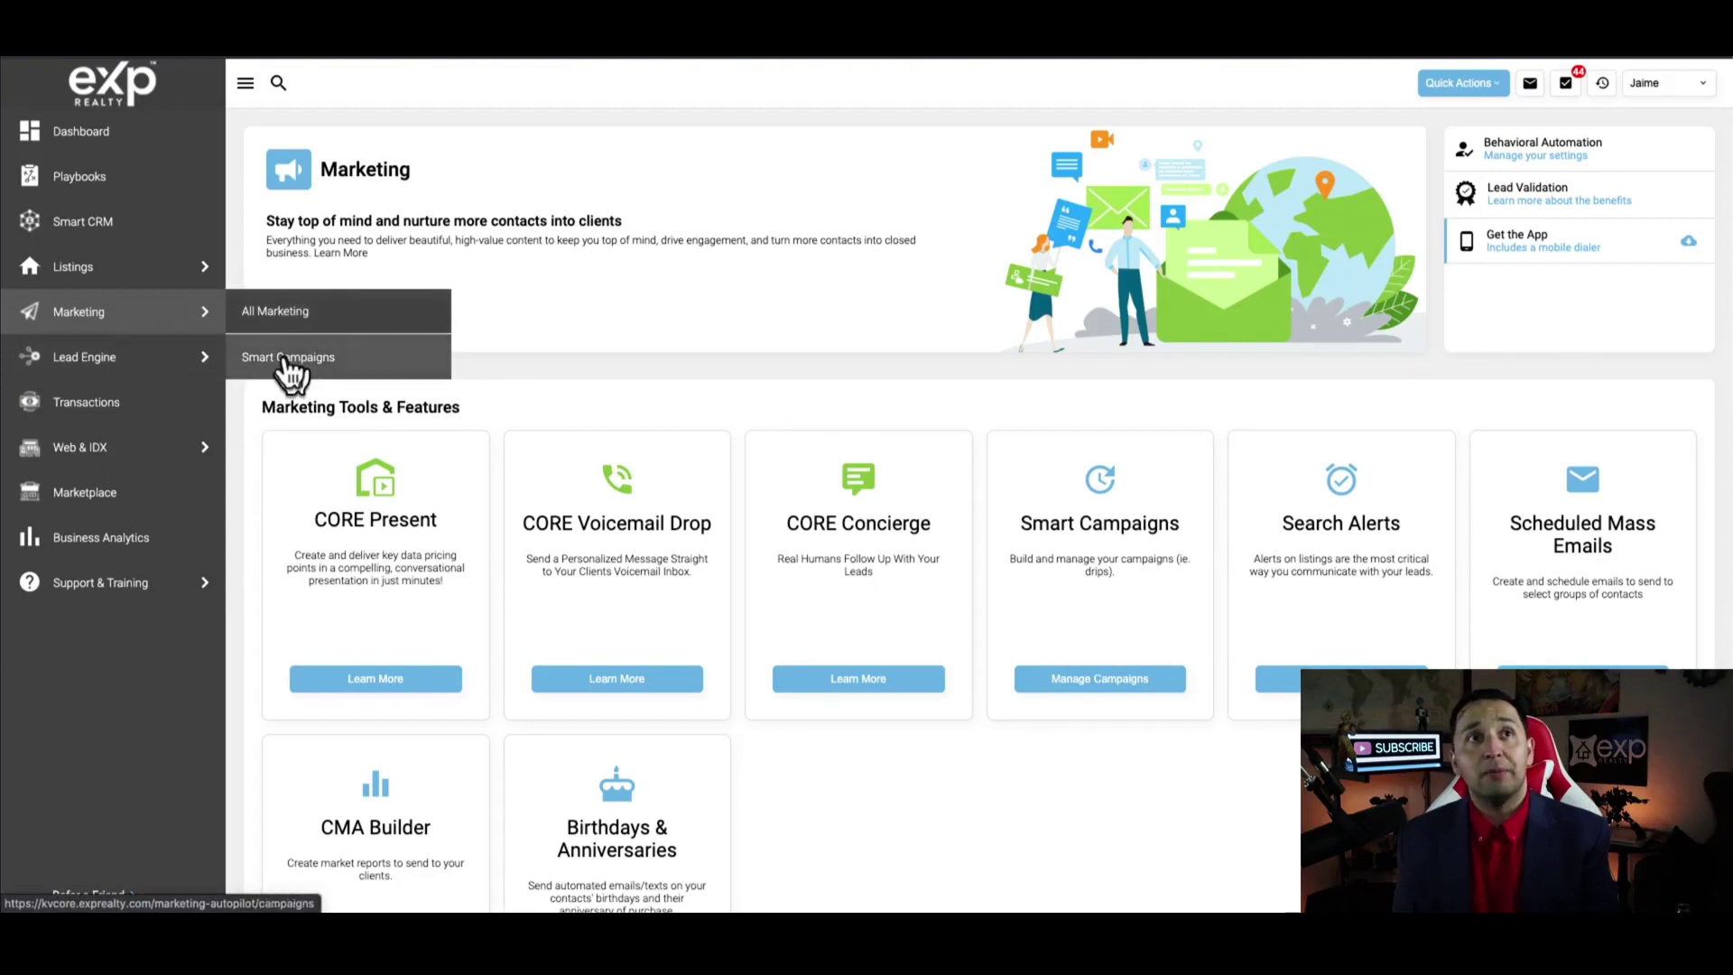
# Under Smart Campaigns > Templates, add a new Email Template
pyautogui.click(288, 359)
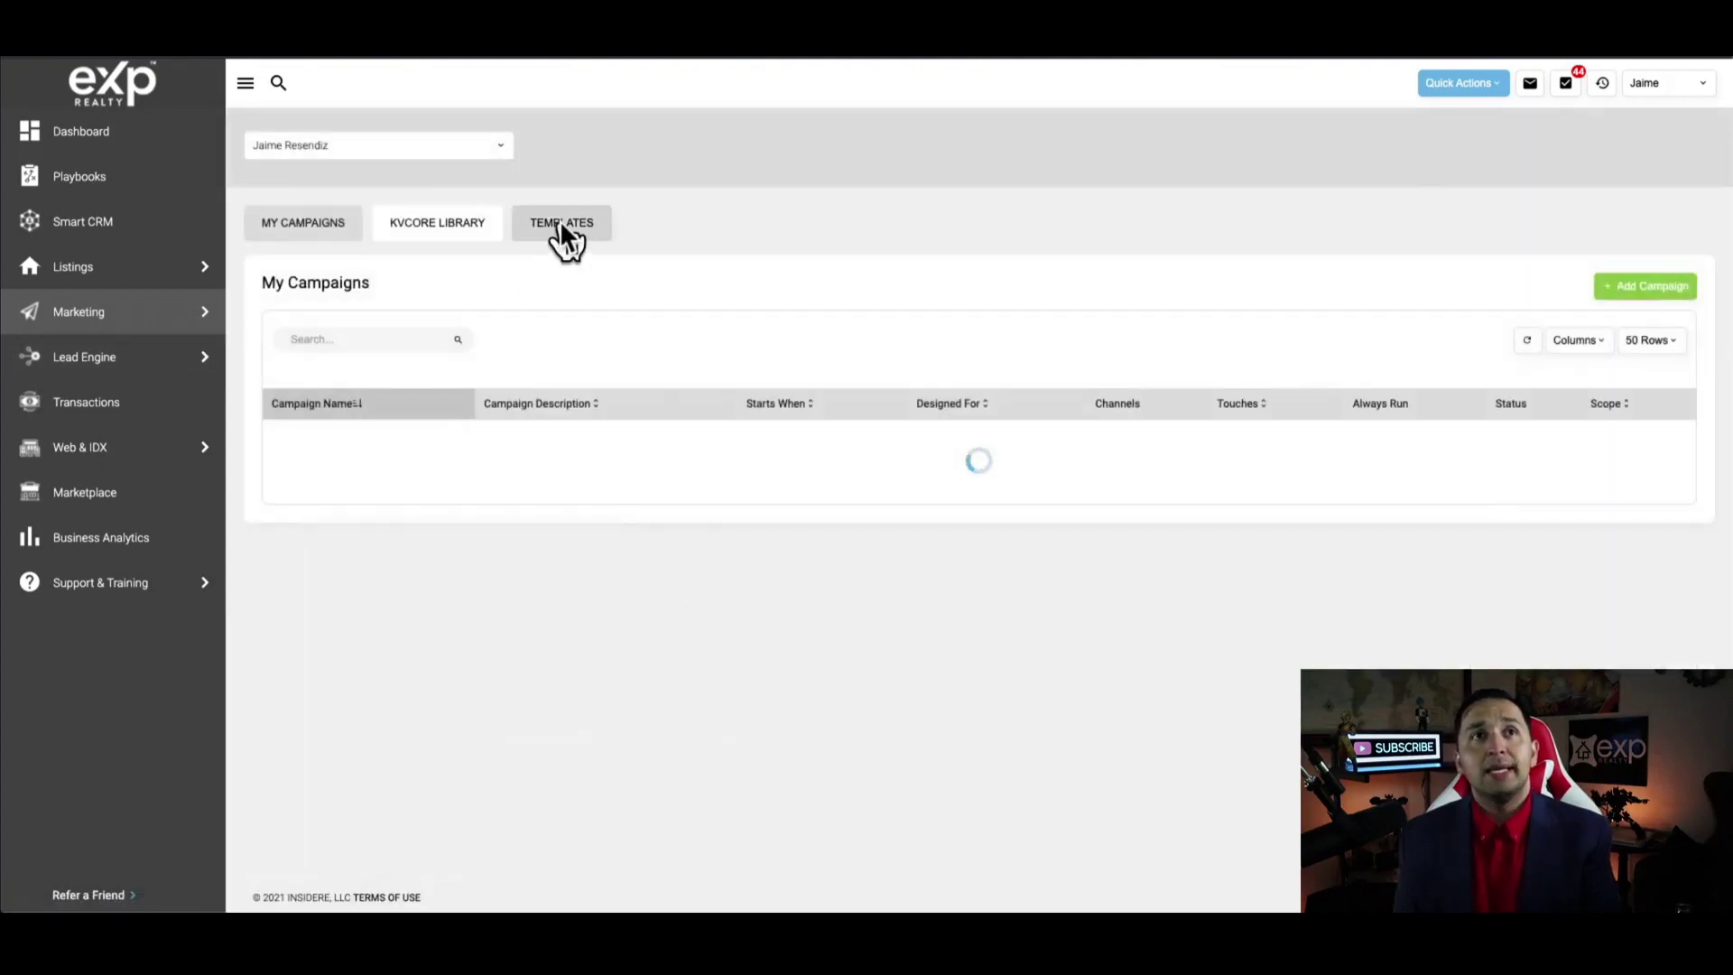
pyautogui.click(560, 224)
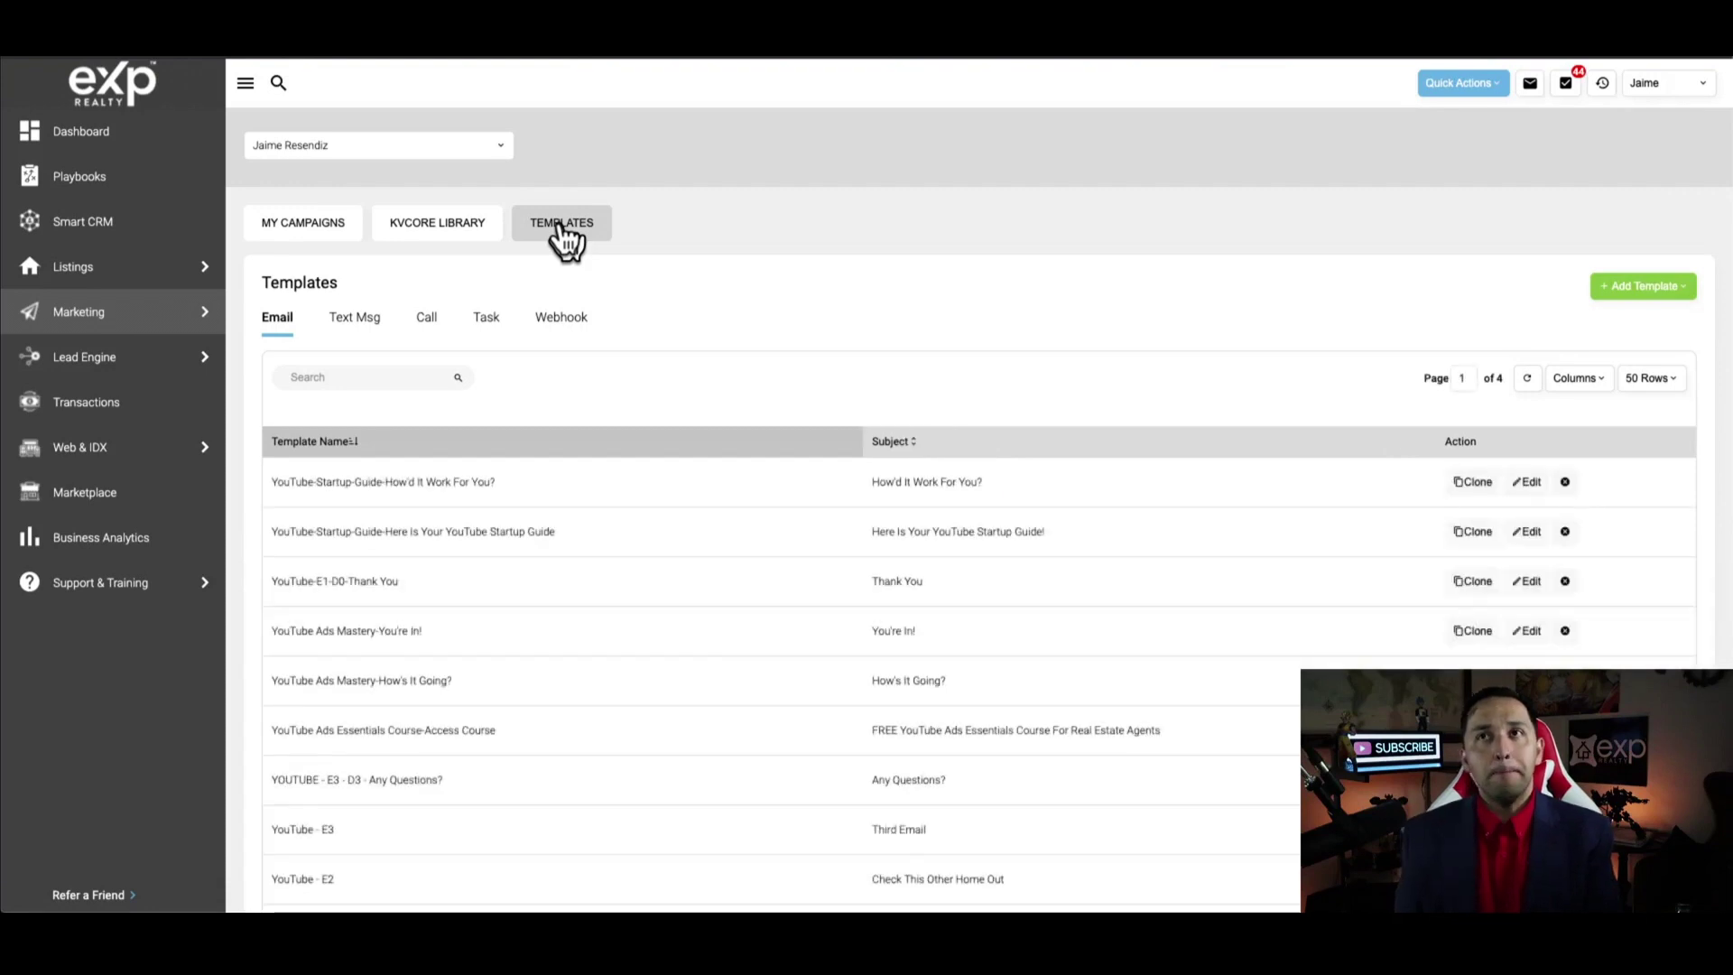
pyautogui.click(1641, 287)
pyautogui.click(1638, 327)
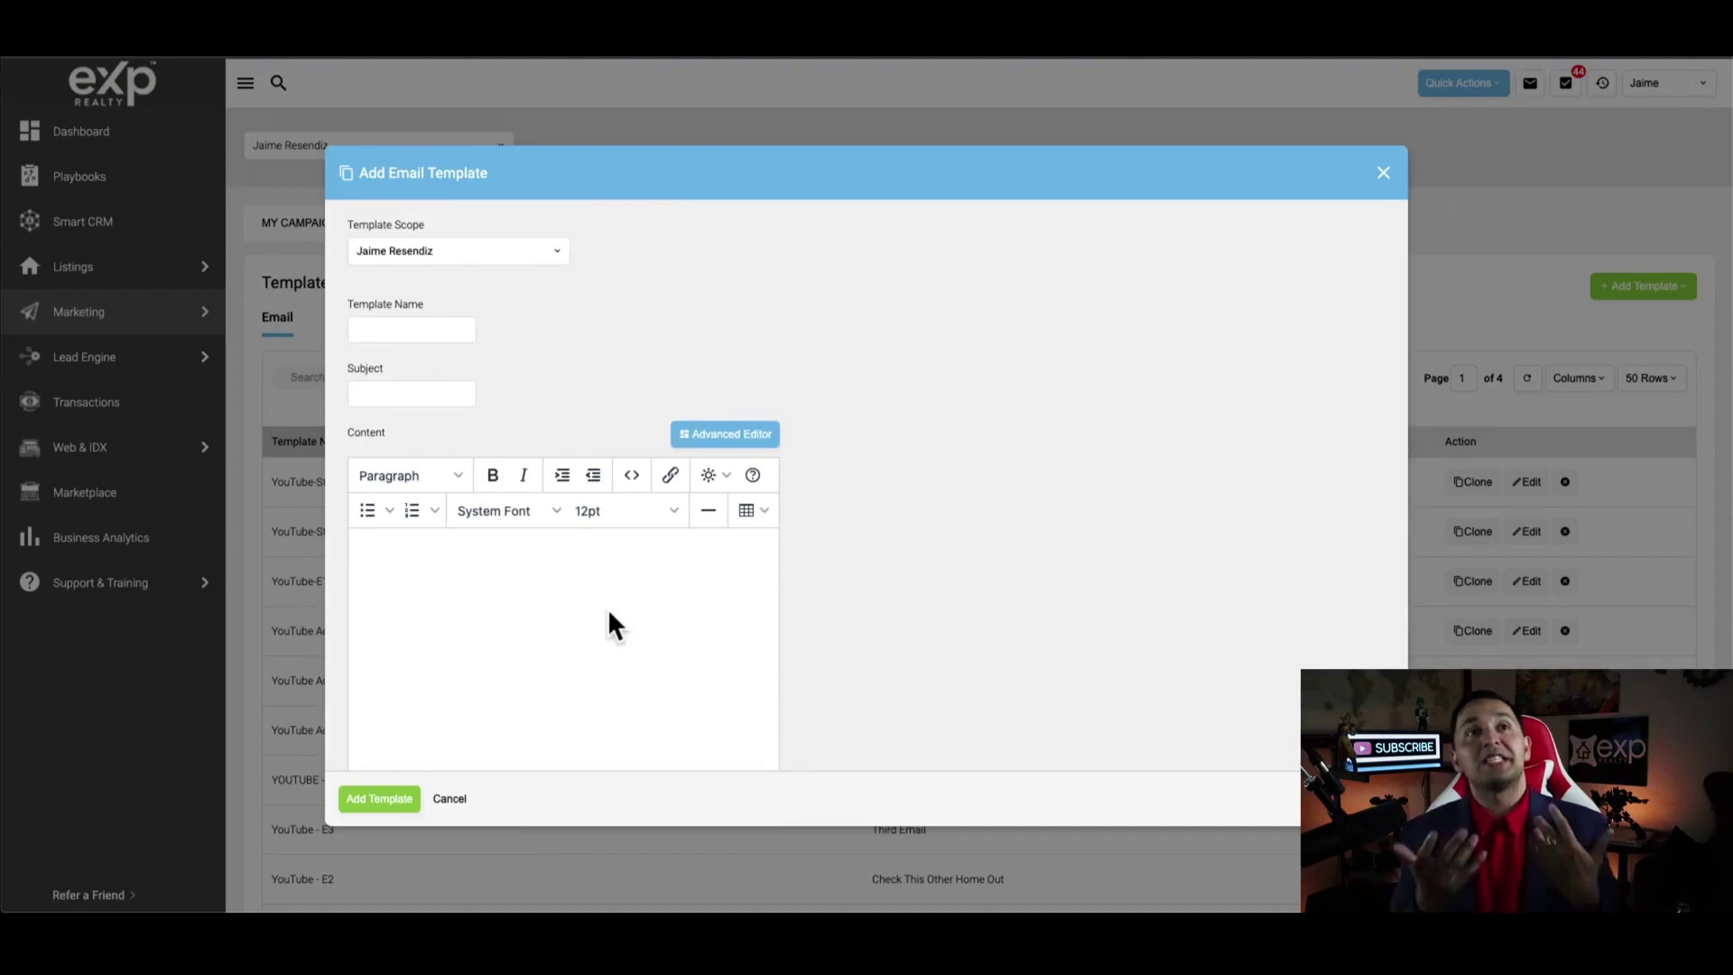
# Switch the new template to the drag-and-drop Advanced Editor, accepting the loss of changes
pyautogui.click(727, 435)
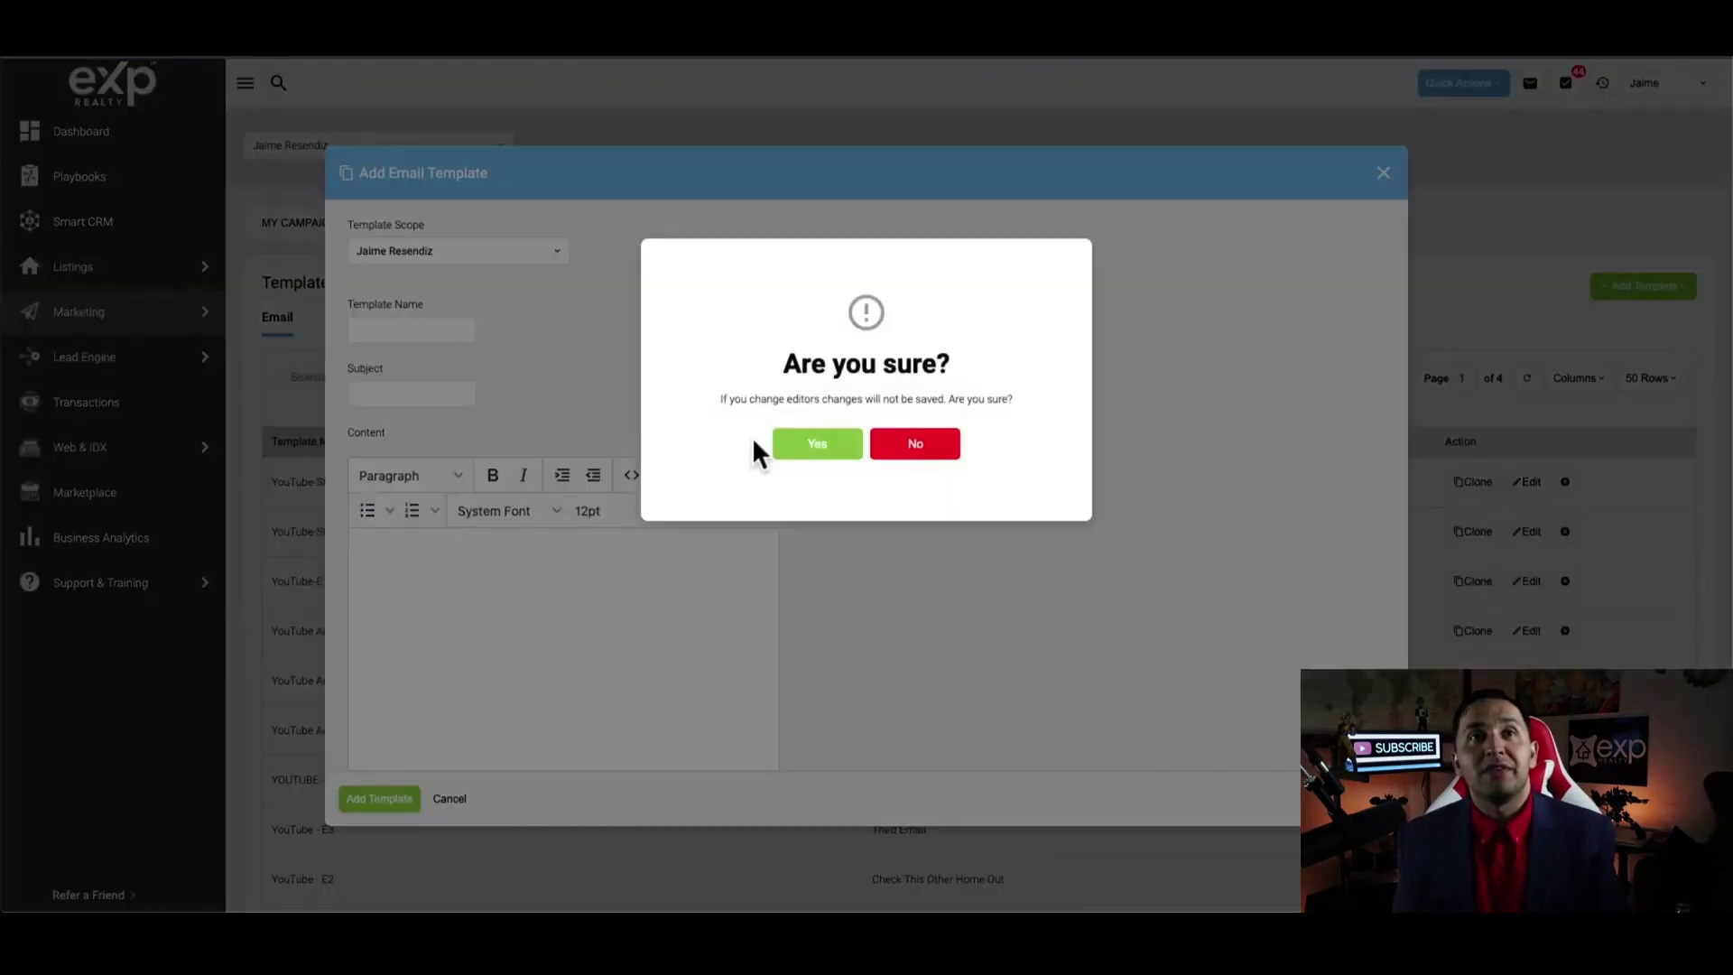
pyautogui.click(820, 444)
pyautogui.scroll(-5, 546, 670)
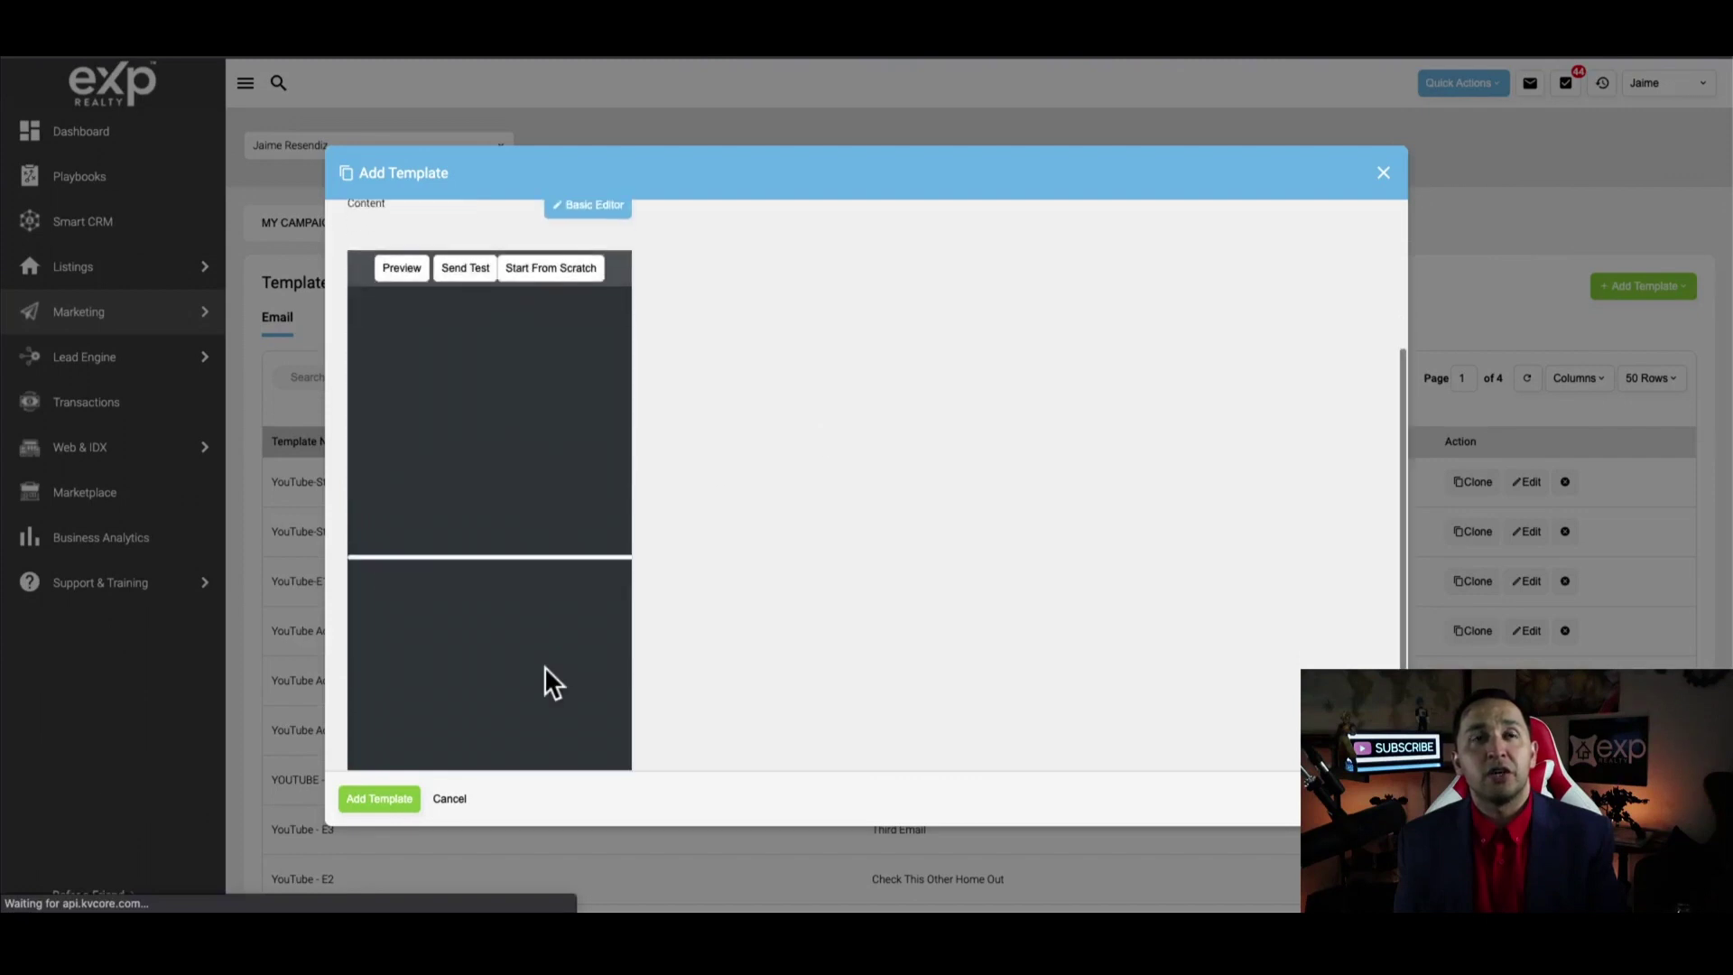
pyautogui.scroll(2, 545, 666)
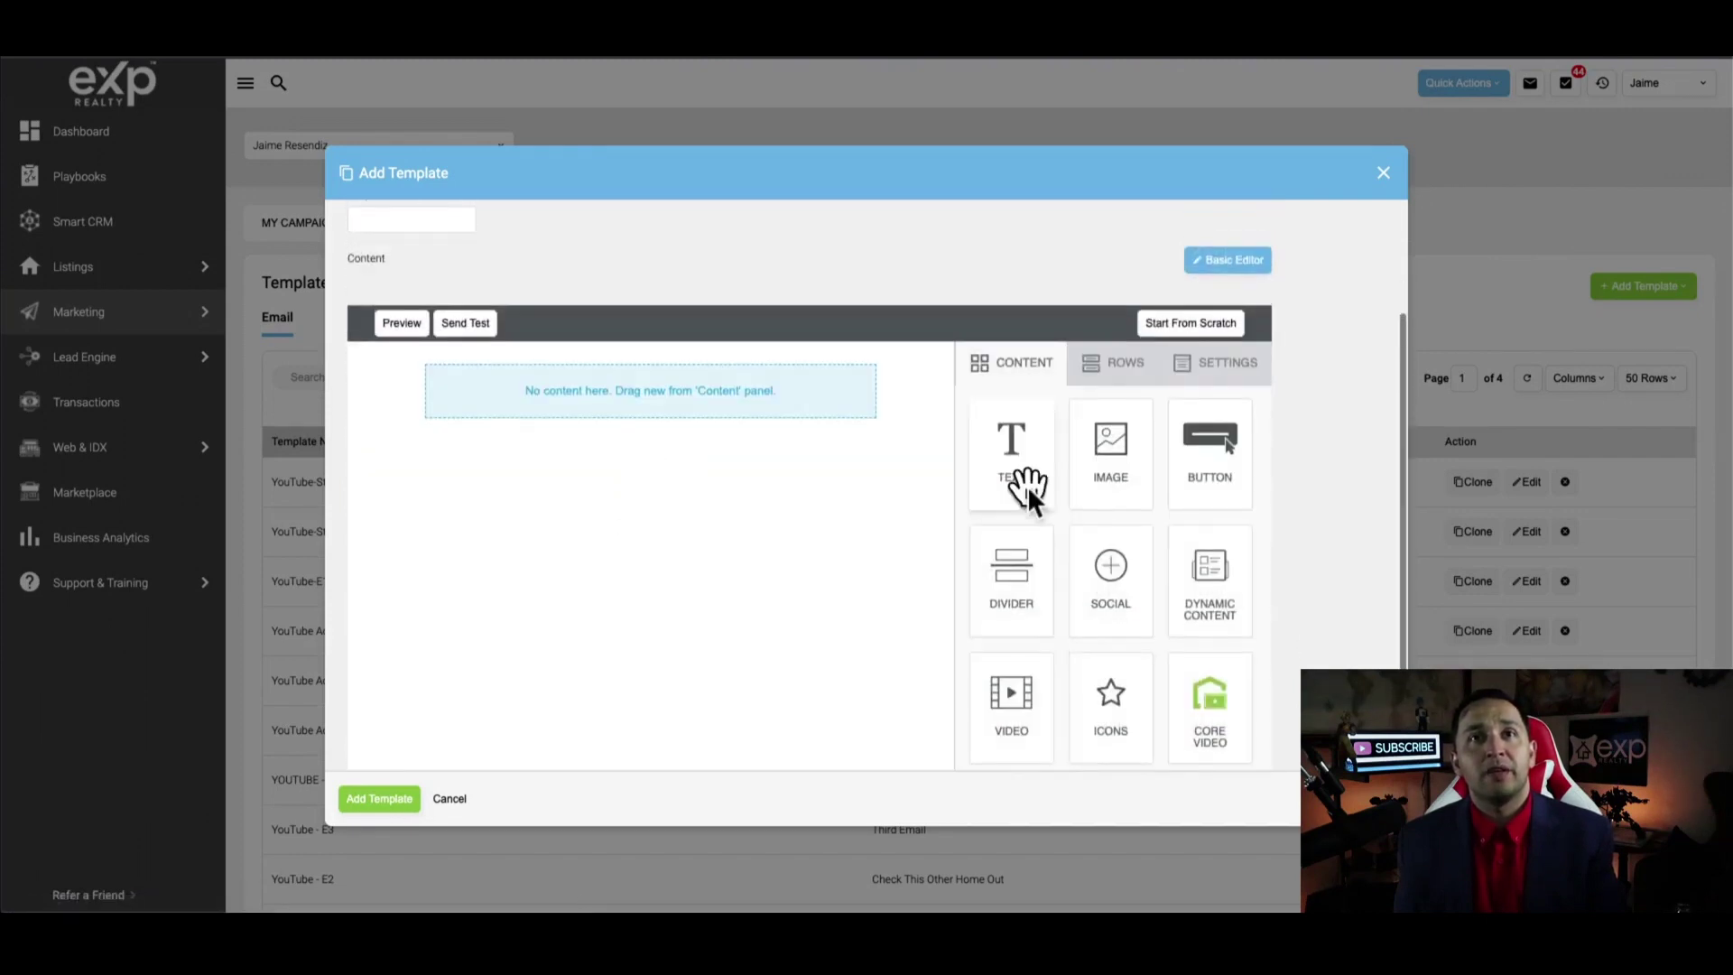
pyautogui.scroll(1, 855, 432)
# Drag Text, Image, Text and Button blocks into the canvas, then close the template
pyautogui.moveTo(994, 569); pyautogui.dragTo(691, 511)
pyautogui.moveTo(1114, 587); pyautogui.dragTo(661, 518)
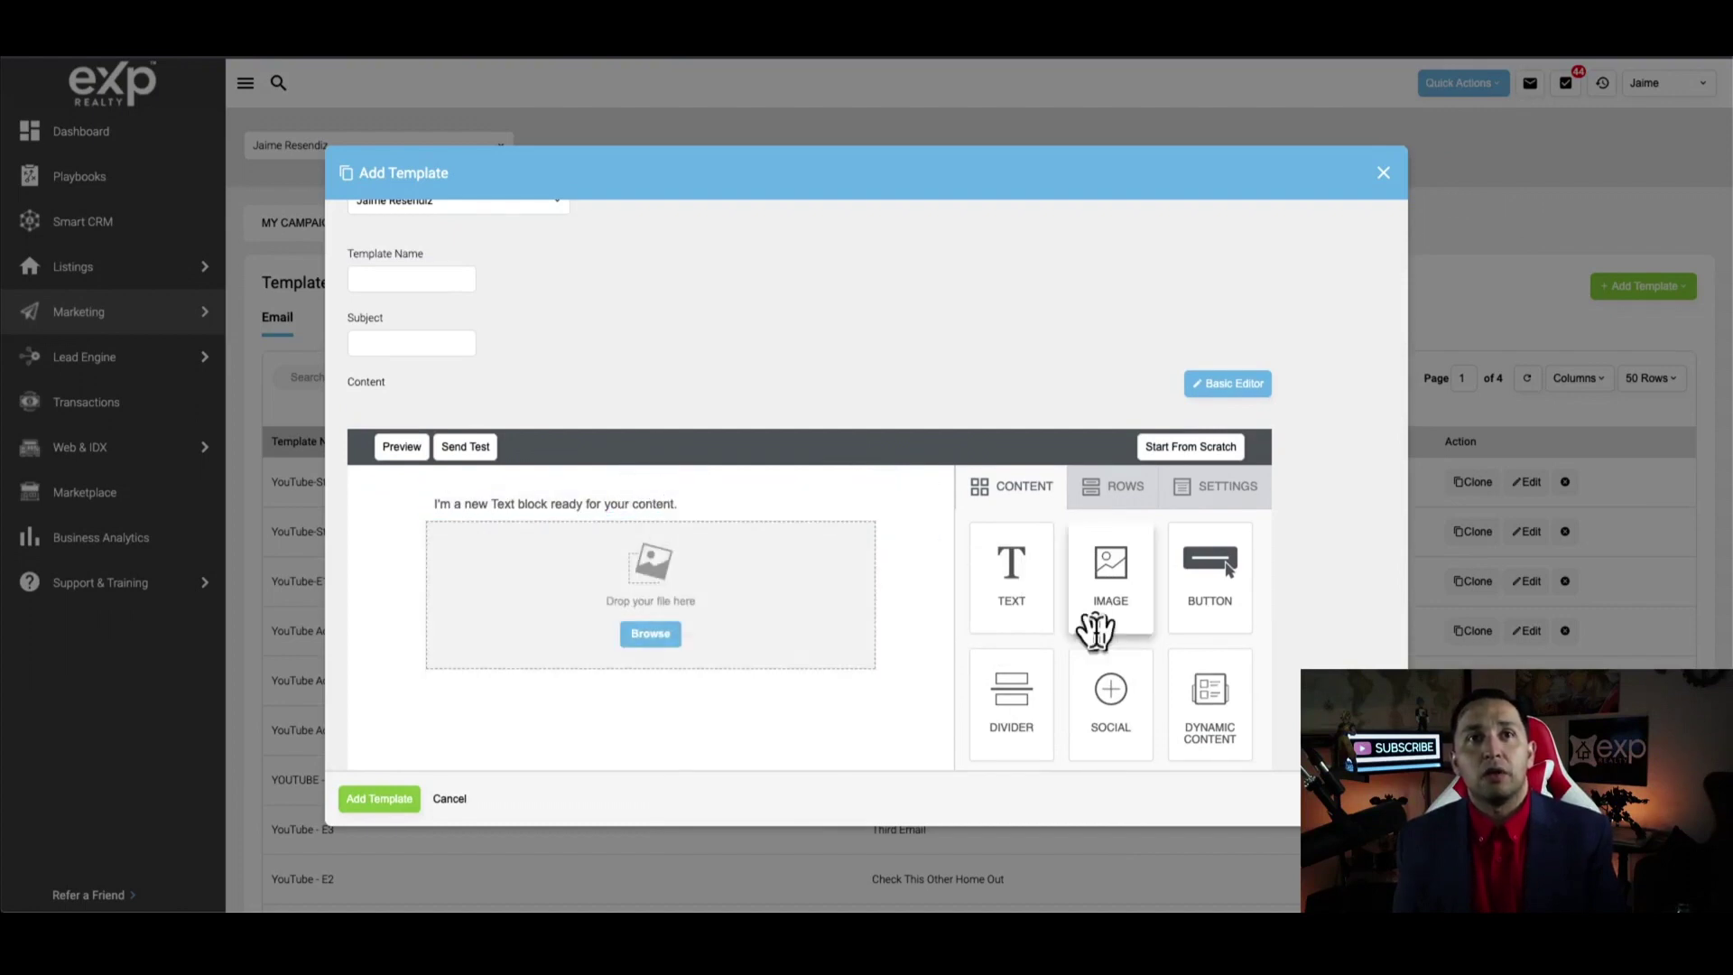
pyautogui.moveTo(1011, 574); pyautogui.dragTo(704, 663)
pyautogui.moveTo(1210, 564); pyautogui.dragTo(696, 645)
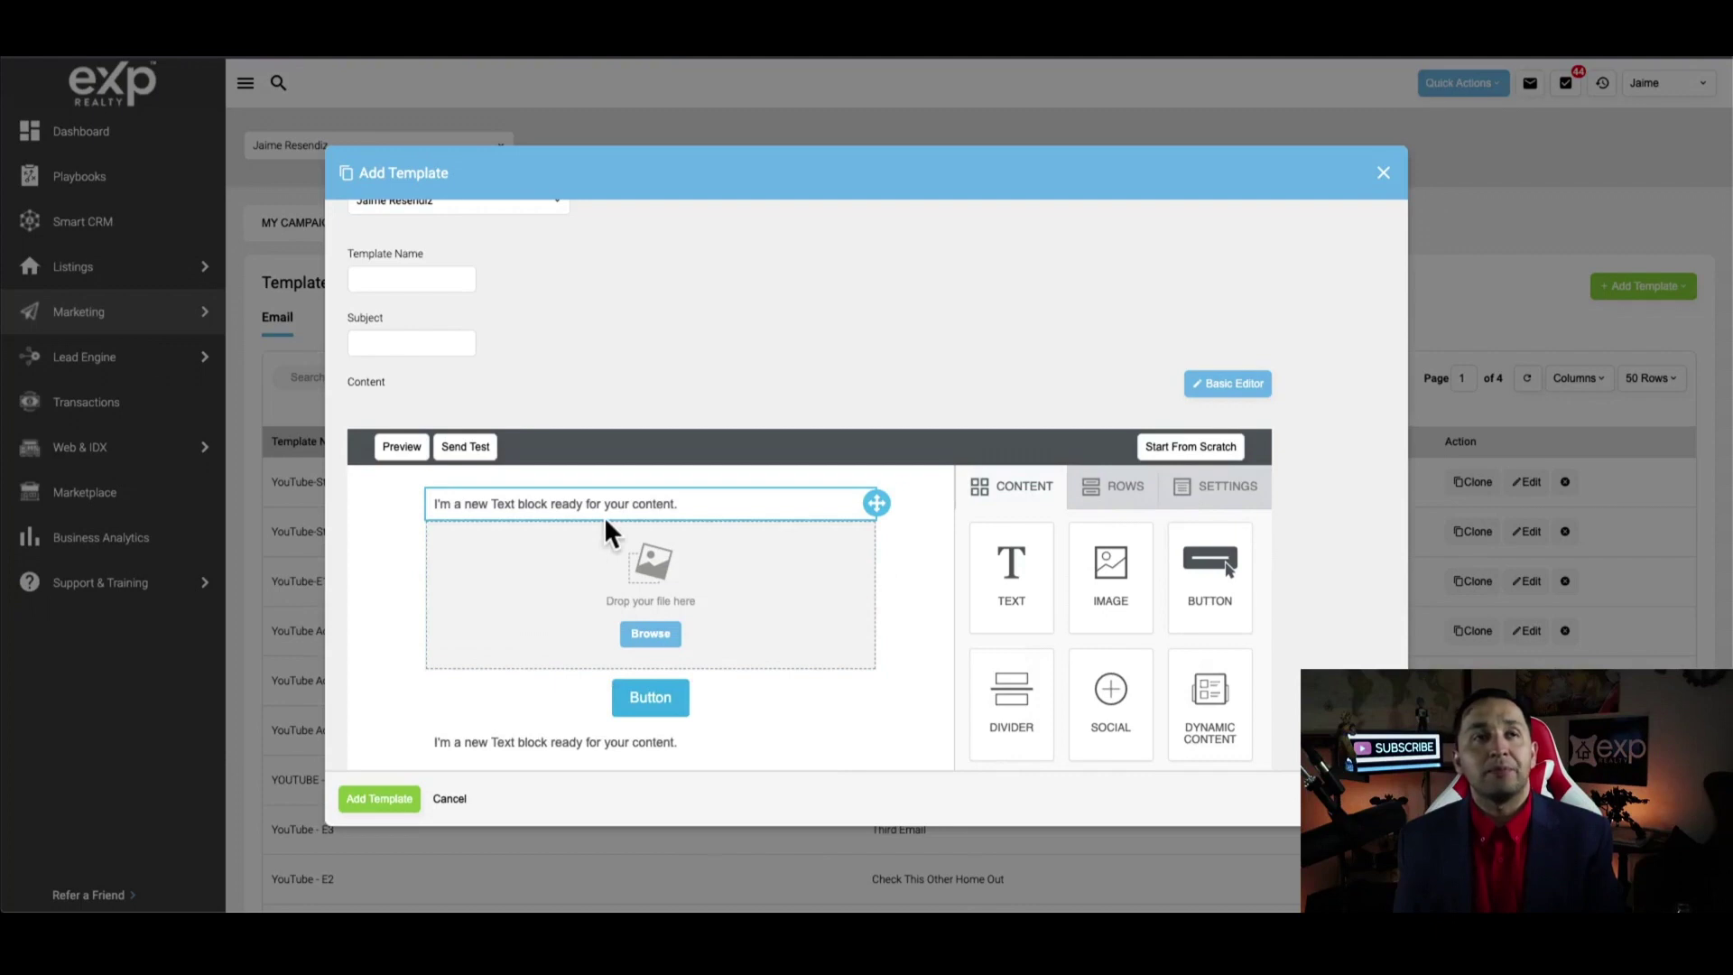
pyautogui.scroll(1, 614, 560)
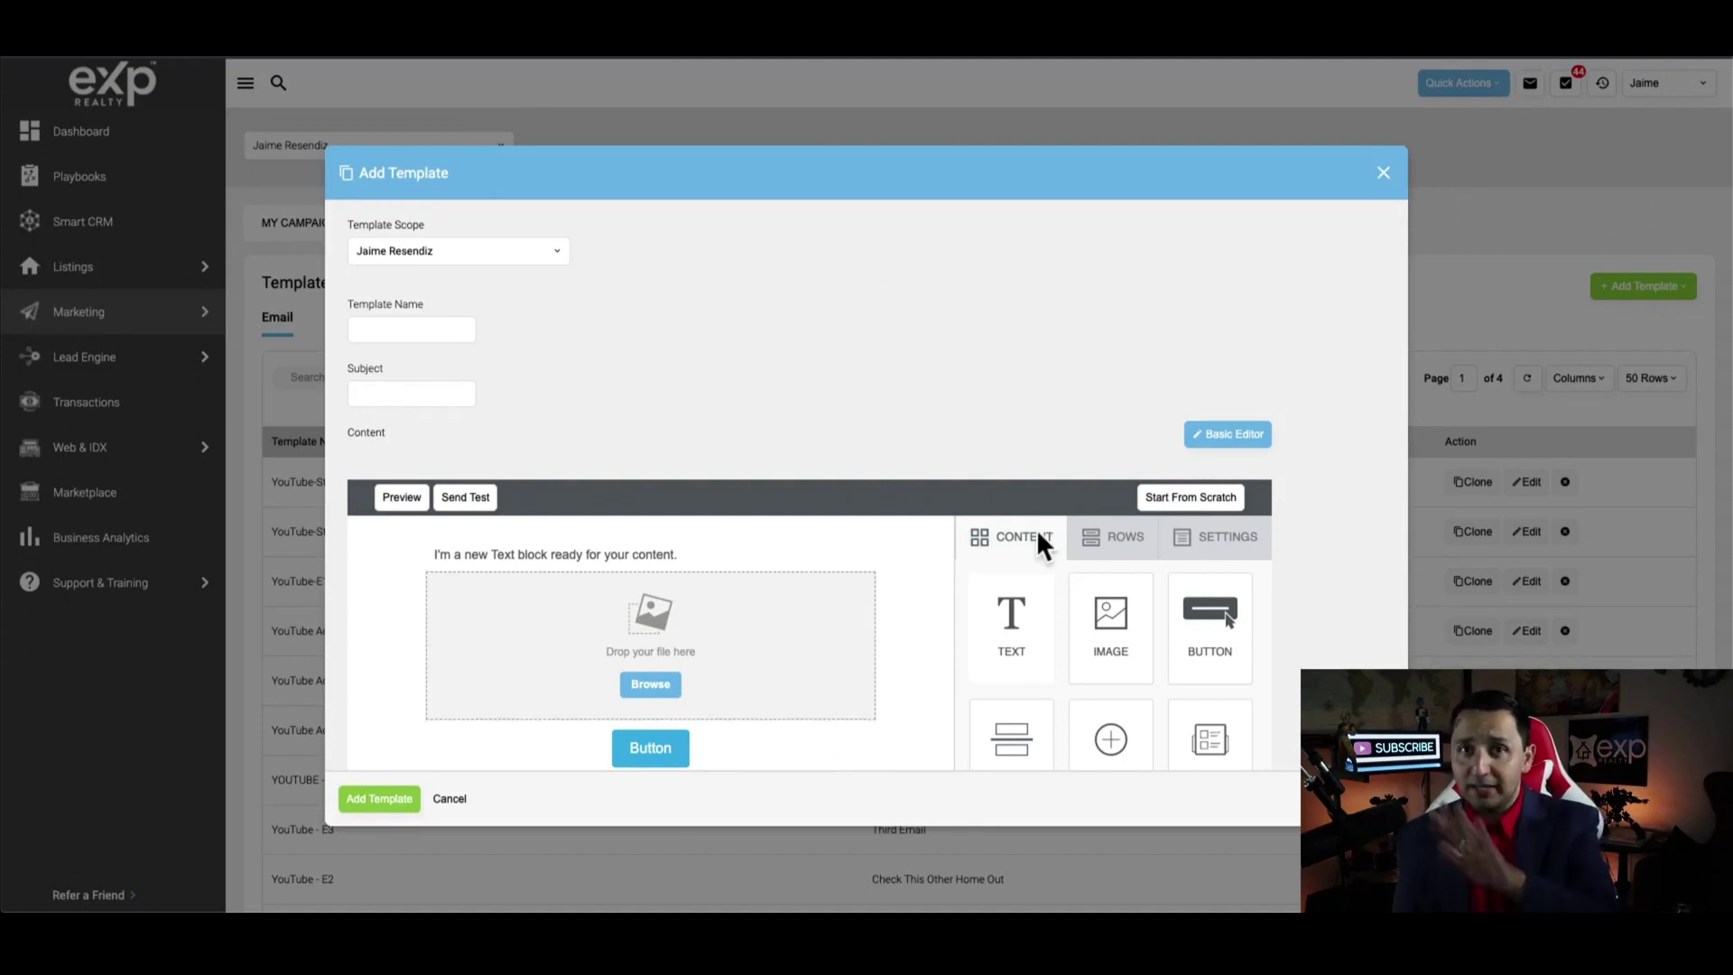
pyautogui.click(1384, 173)
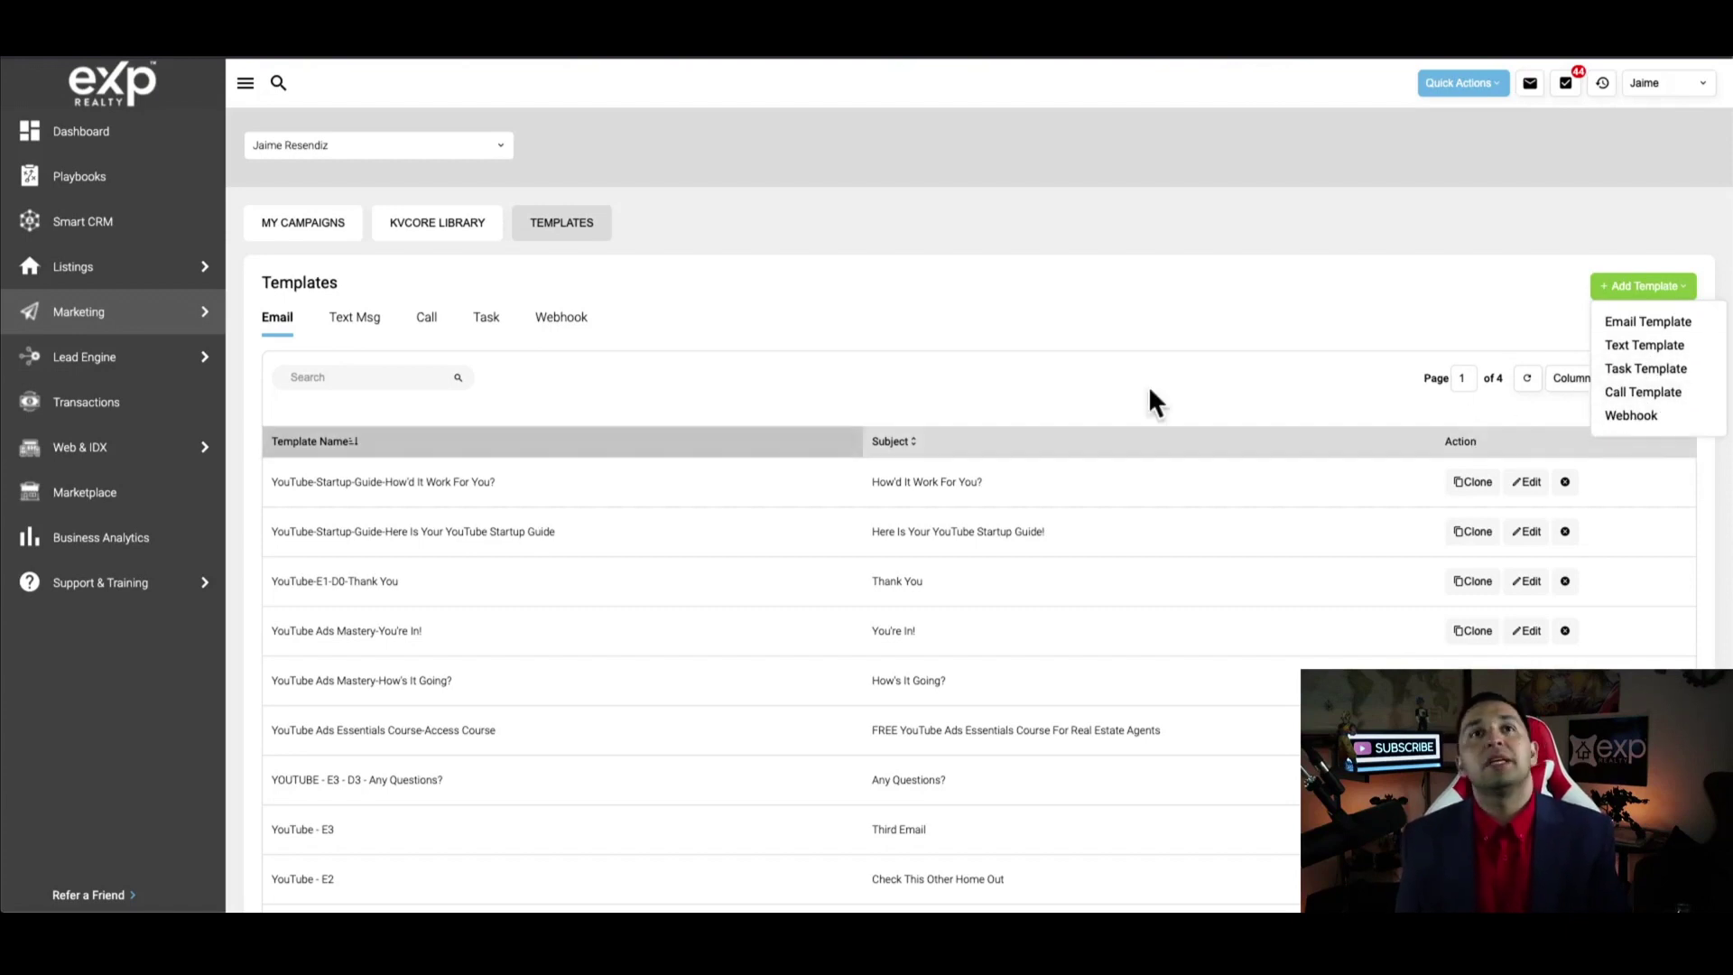
# Dismiss the Add Template type list to leave the email templates list showing
pyautogui.click(1119, 325)
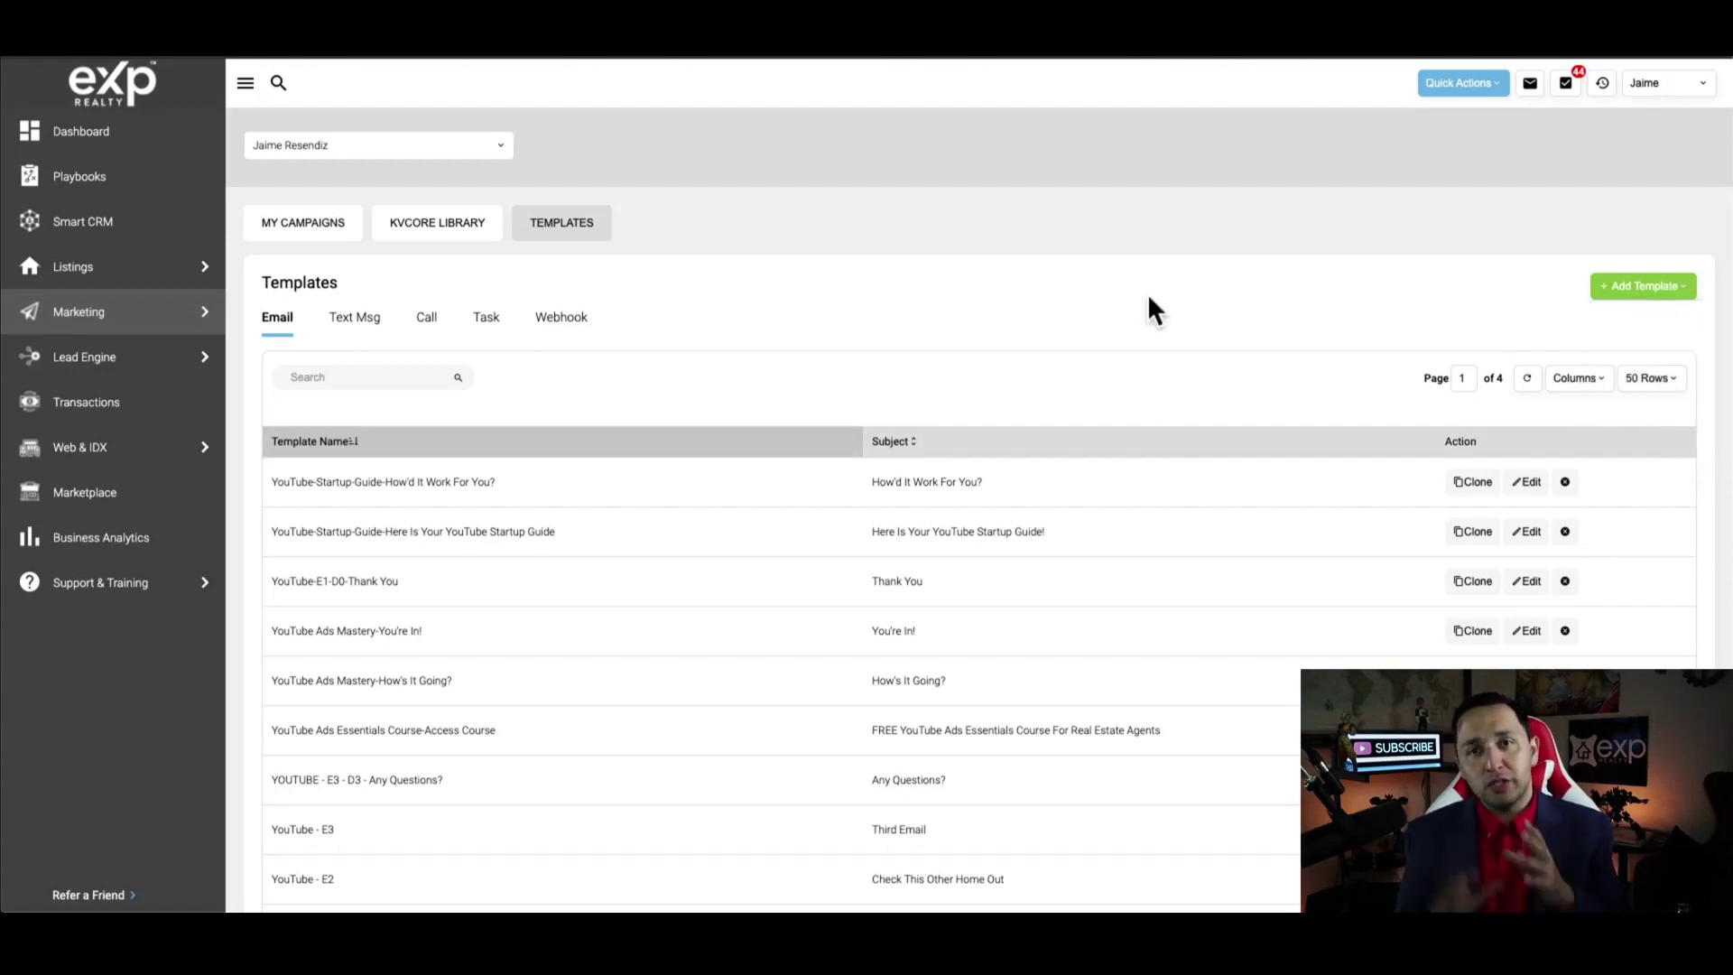
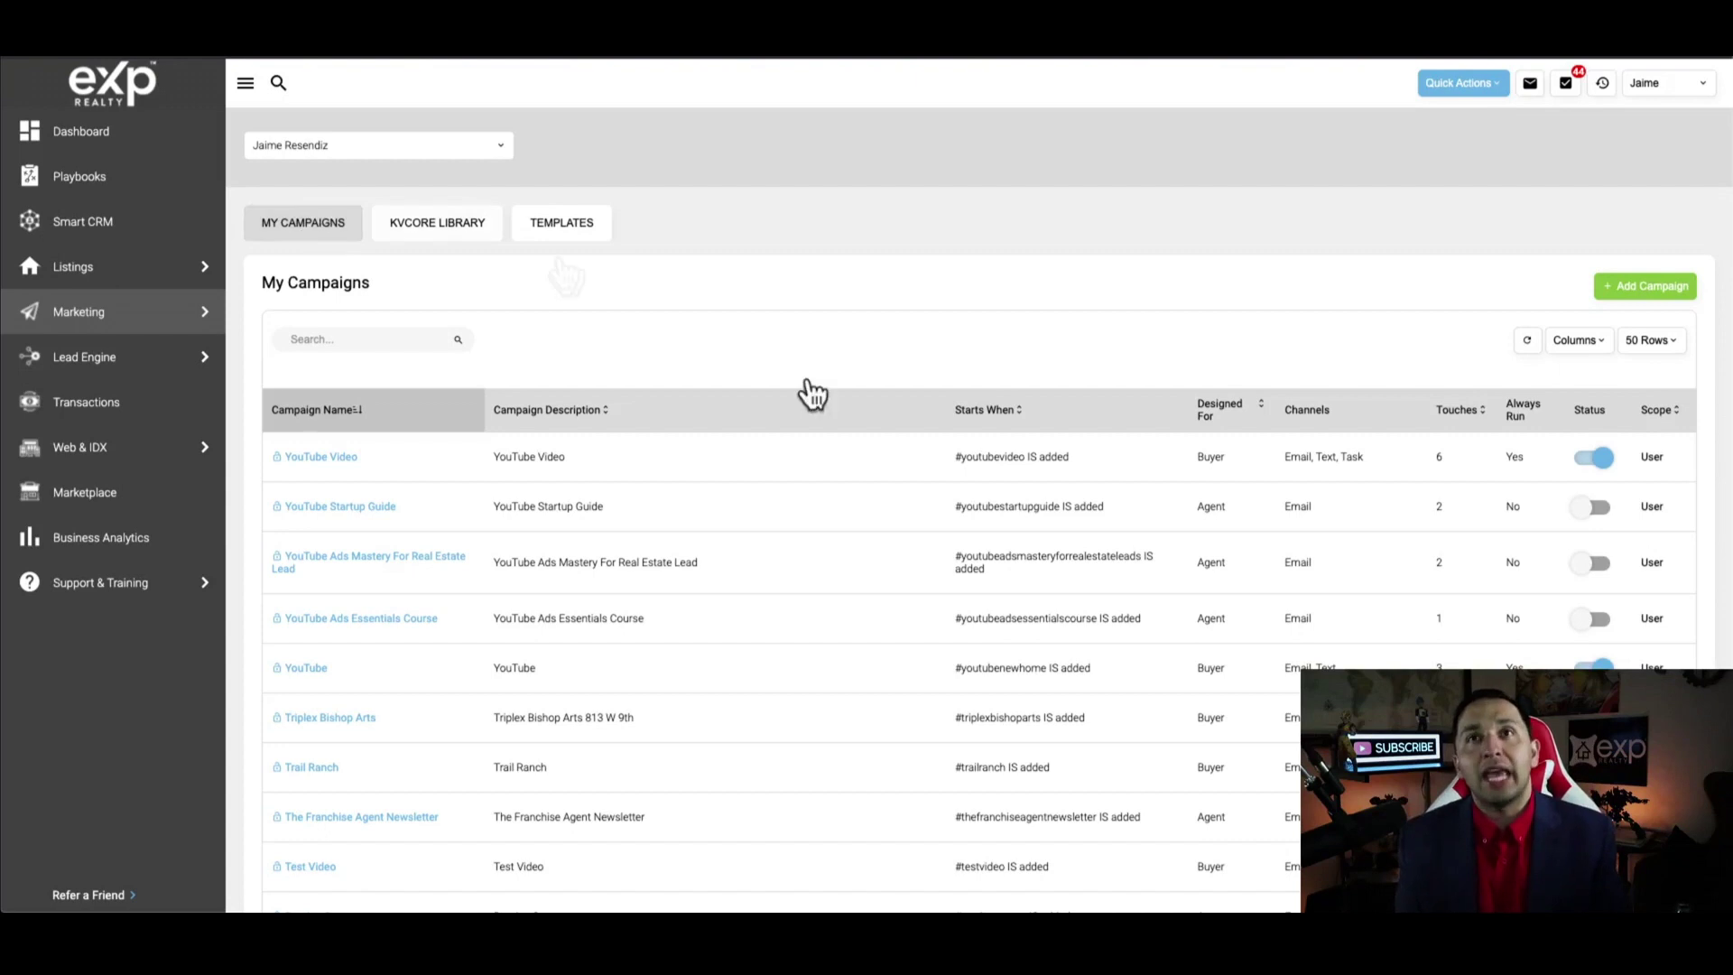
# Start a new campaign triggered when the #youtubevideo hashtag is added to a lead
pyautogui.click(1659, 287)
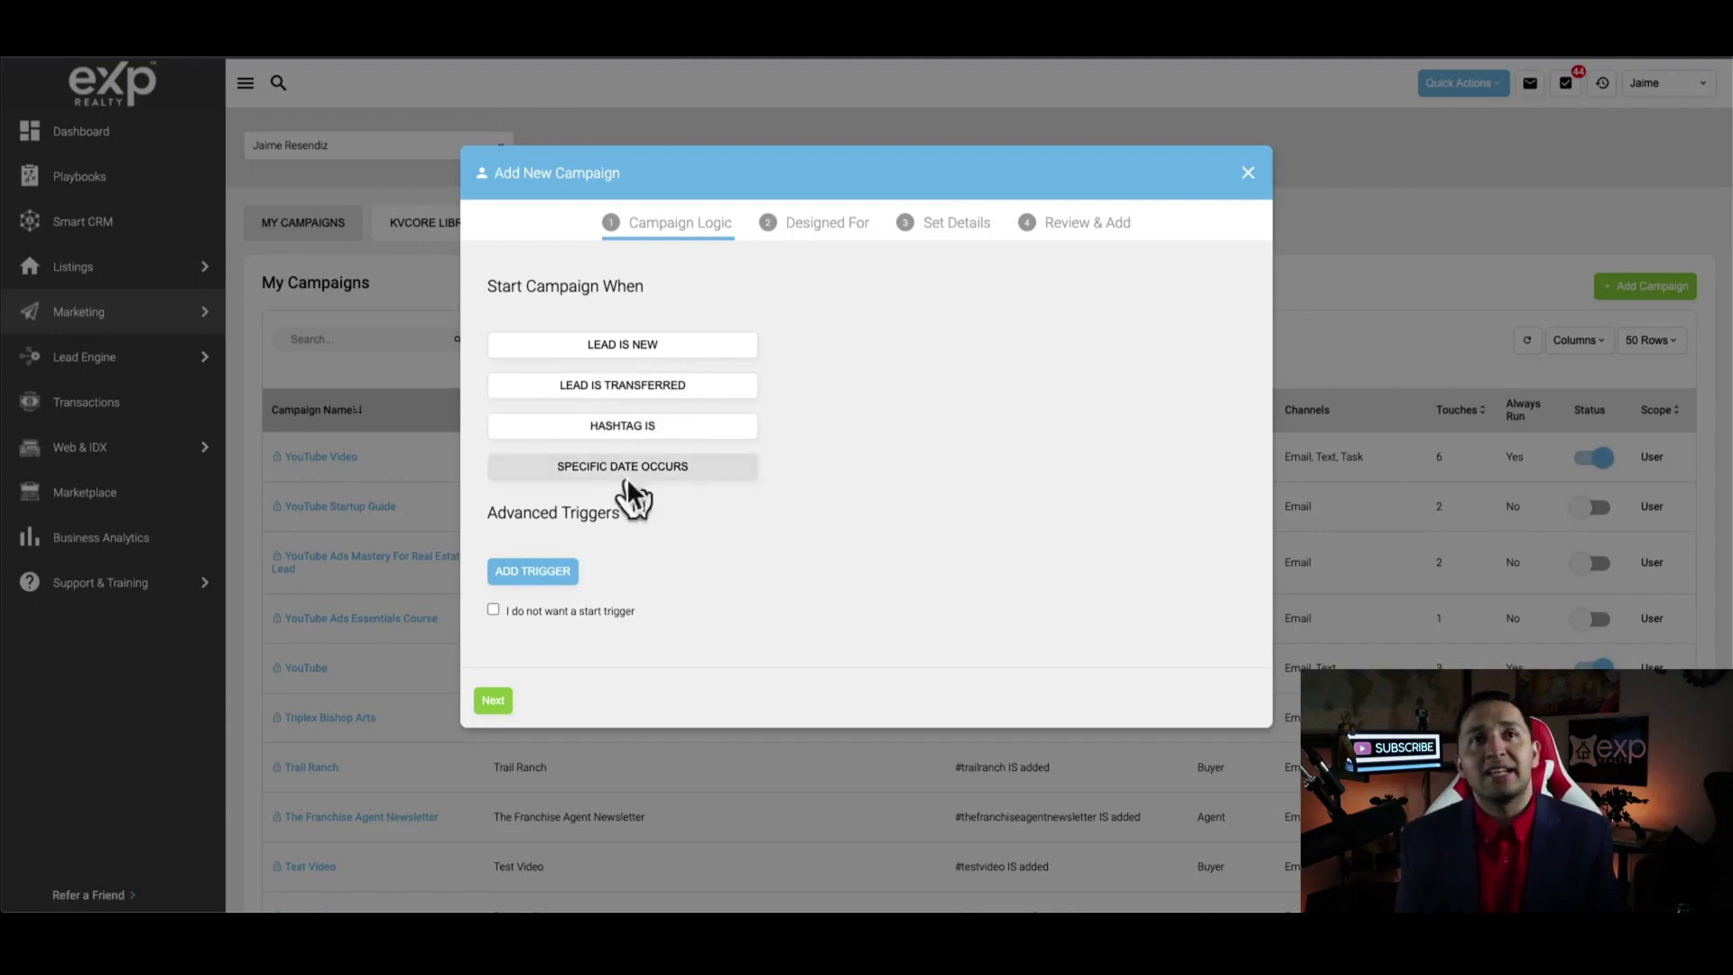
pyautogui.click(643, 431)
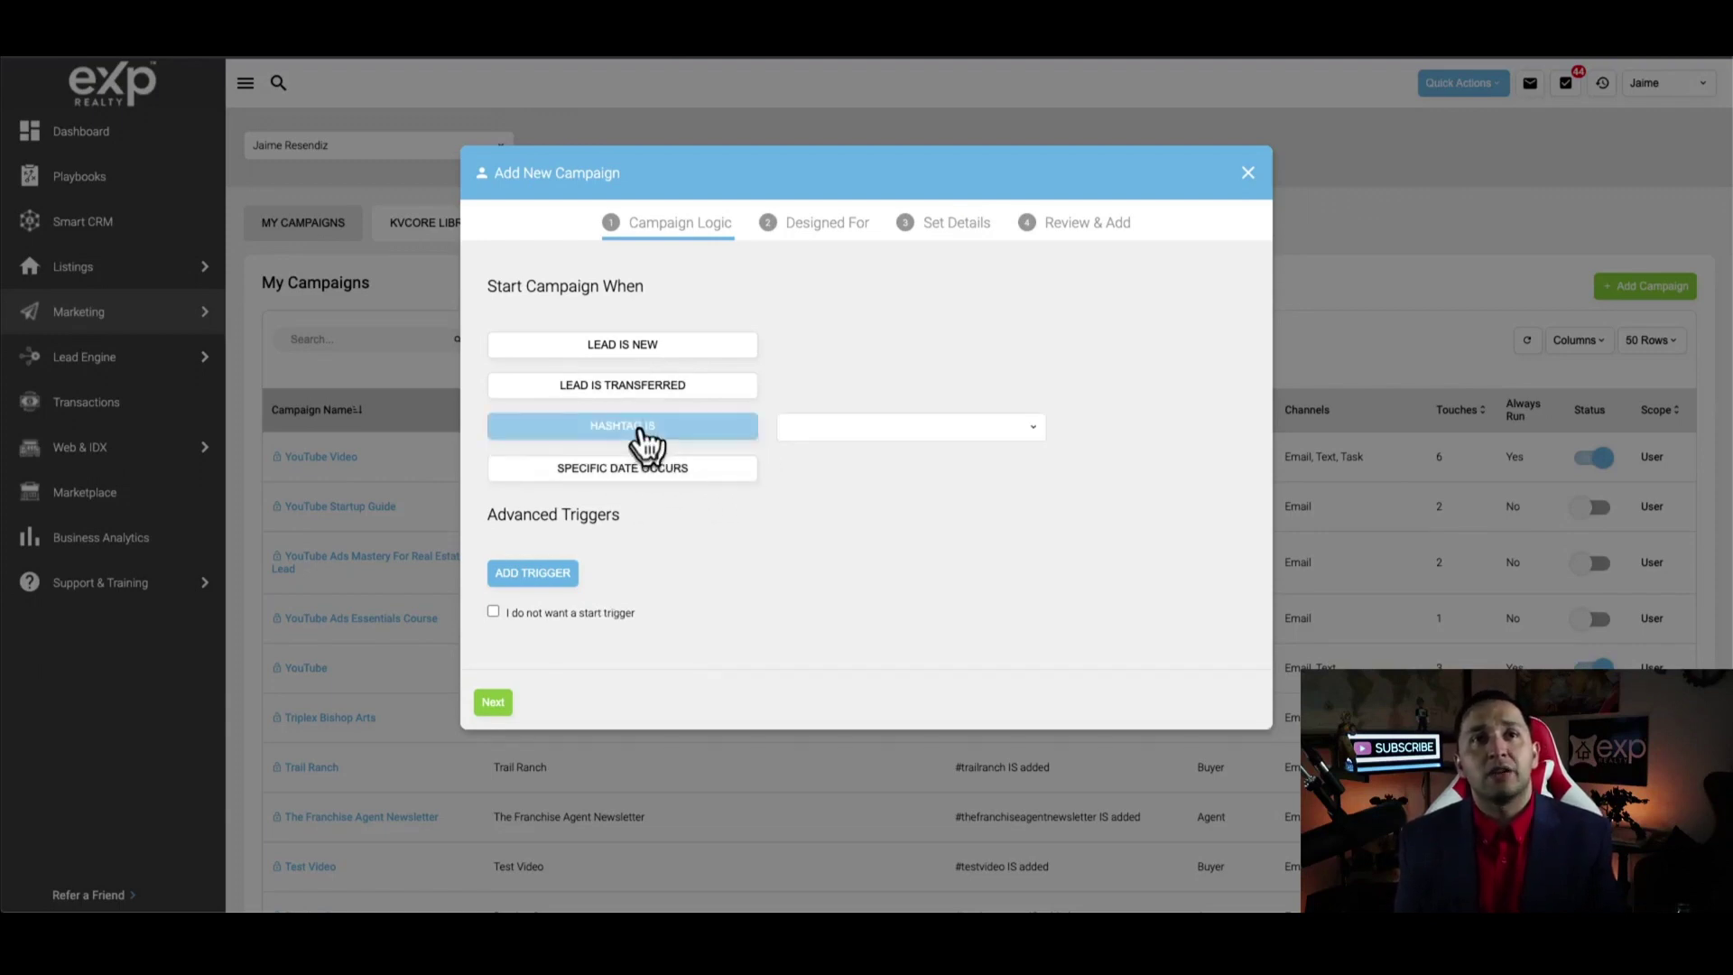
pyautogui.click(873, 432)
pyautogui.write('#')
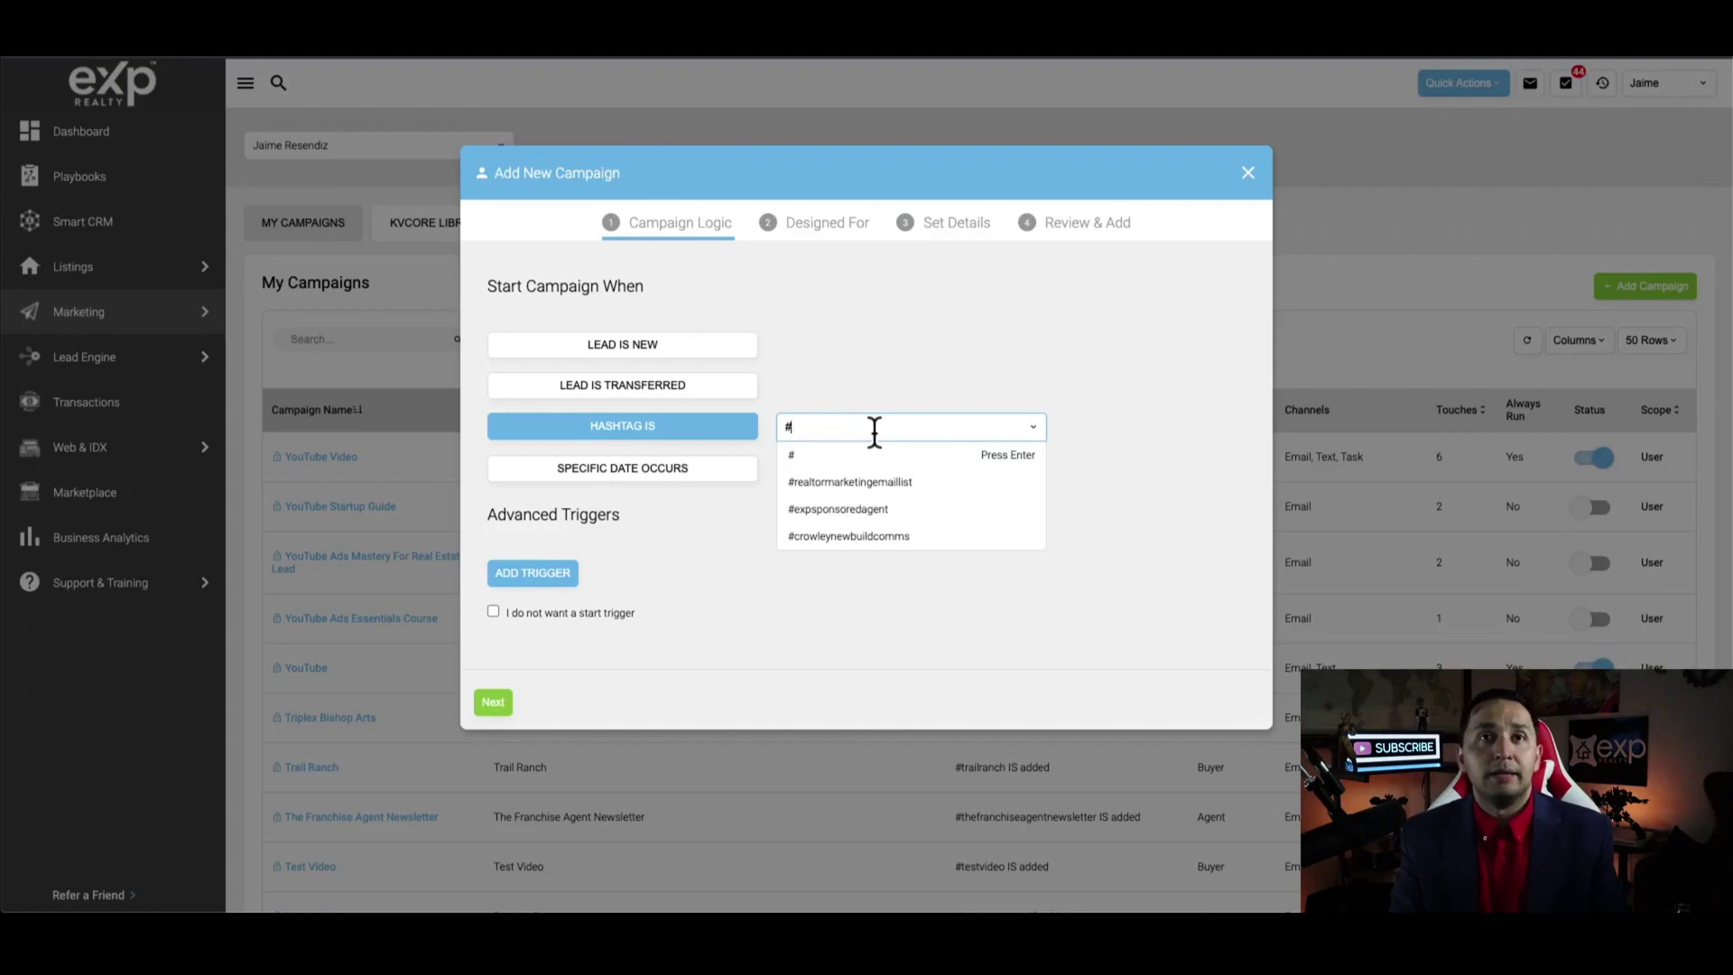
pyautogui.write('youtubevideo')
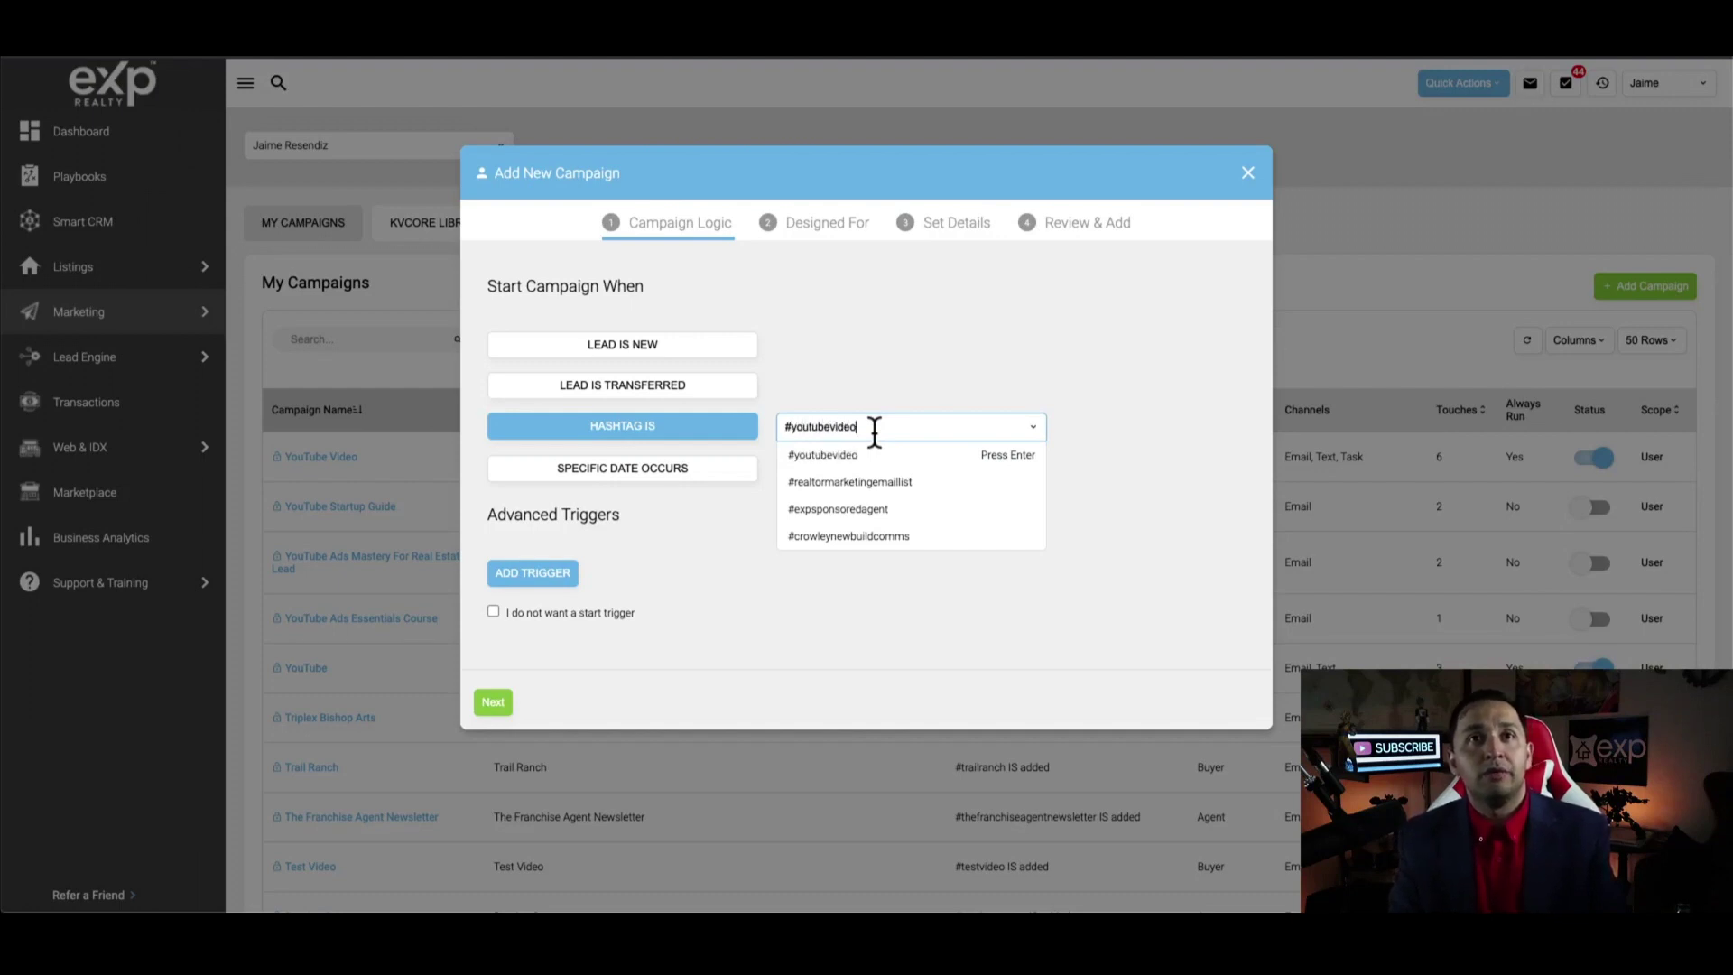
pyautogui.press('Return')
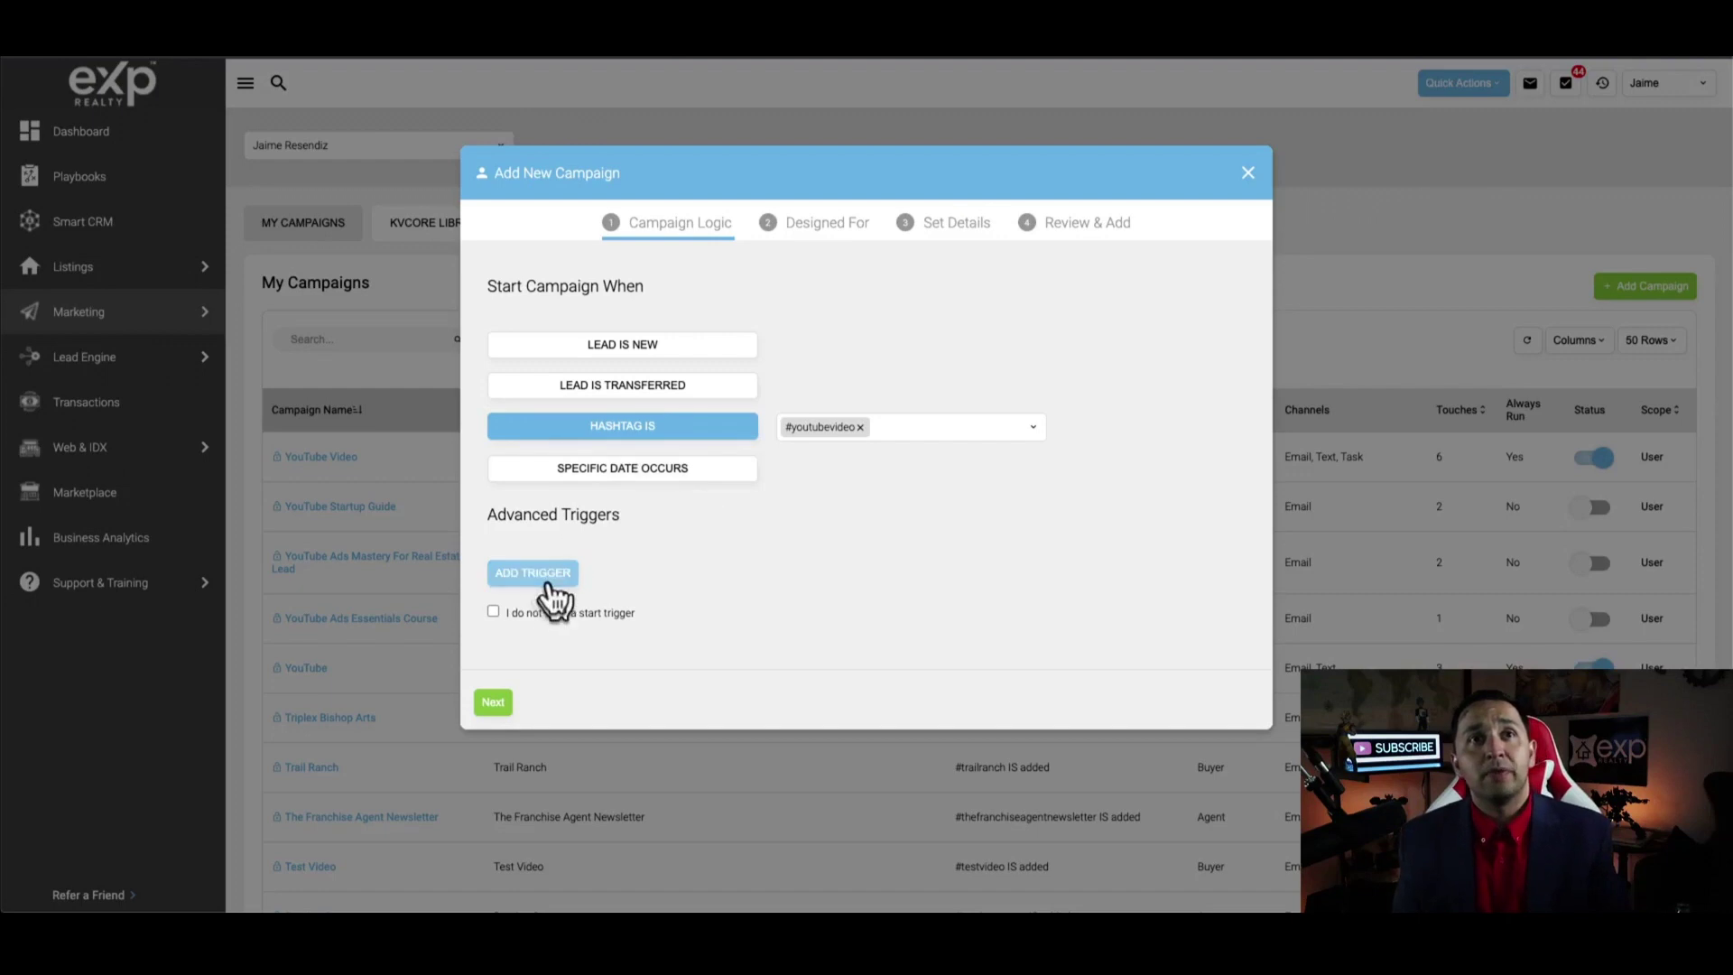
# Target Buyers, name it Youtube video with a description, and save the campaign
pyautogui.click(493, 703)
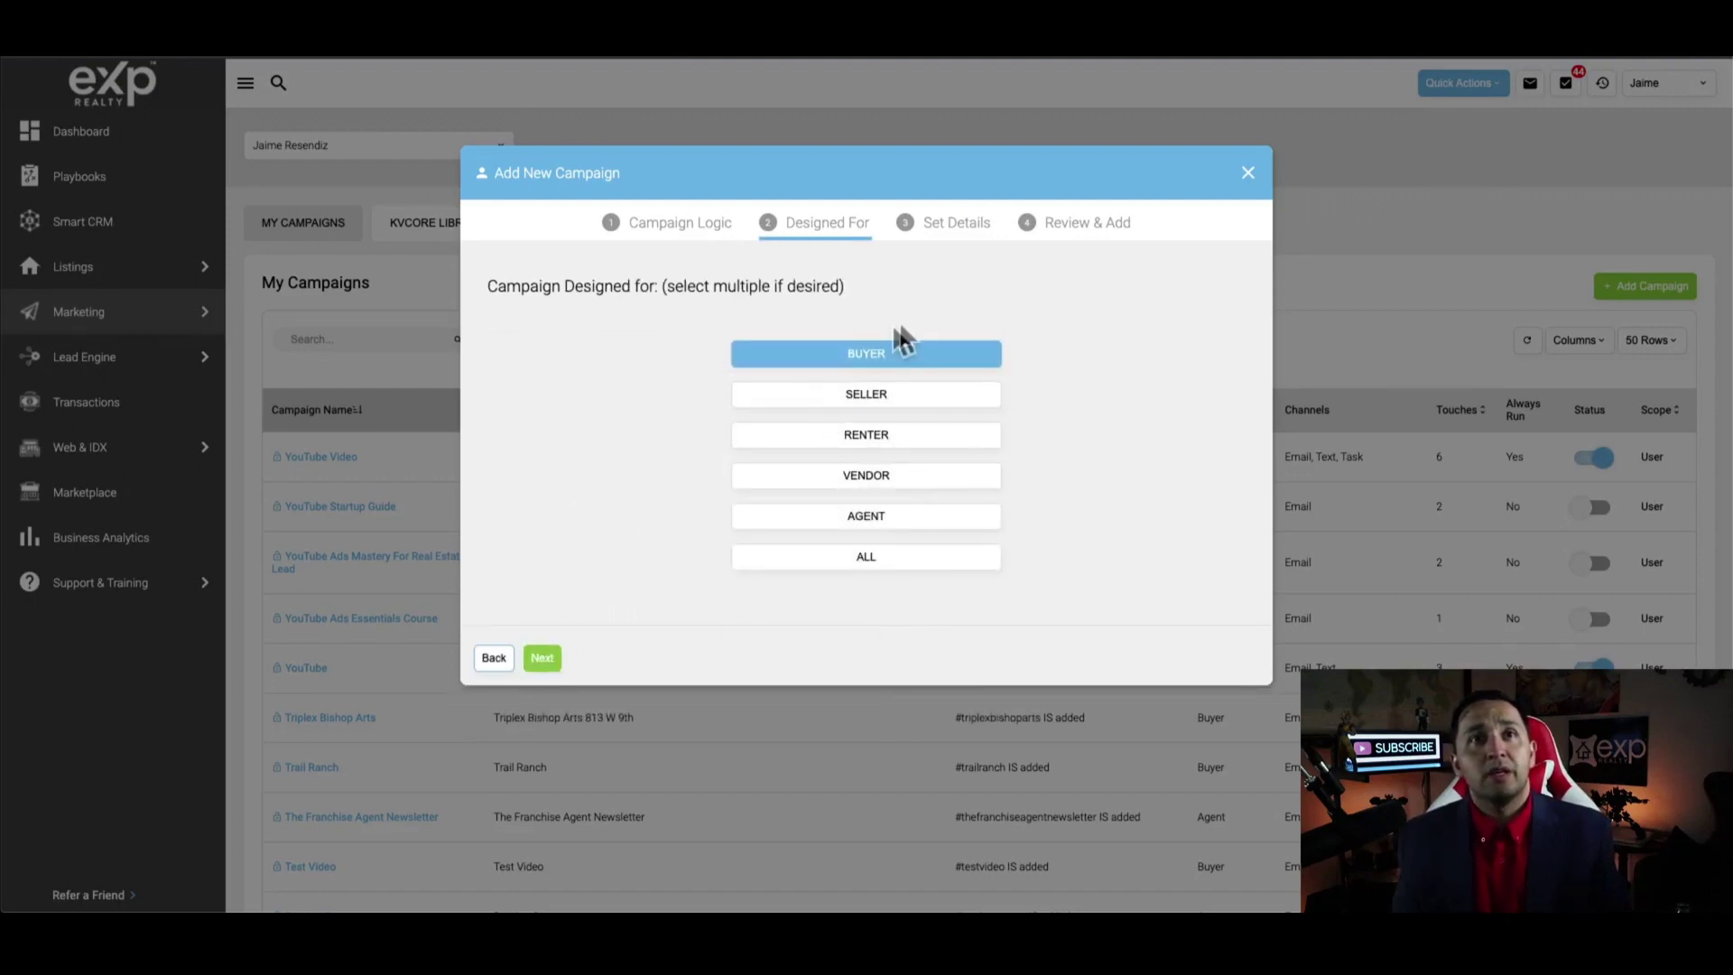
pyautogui.click(542, 660)
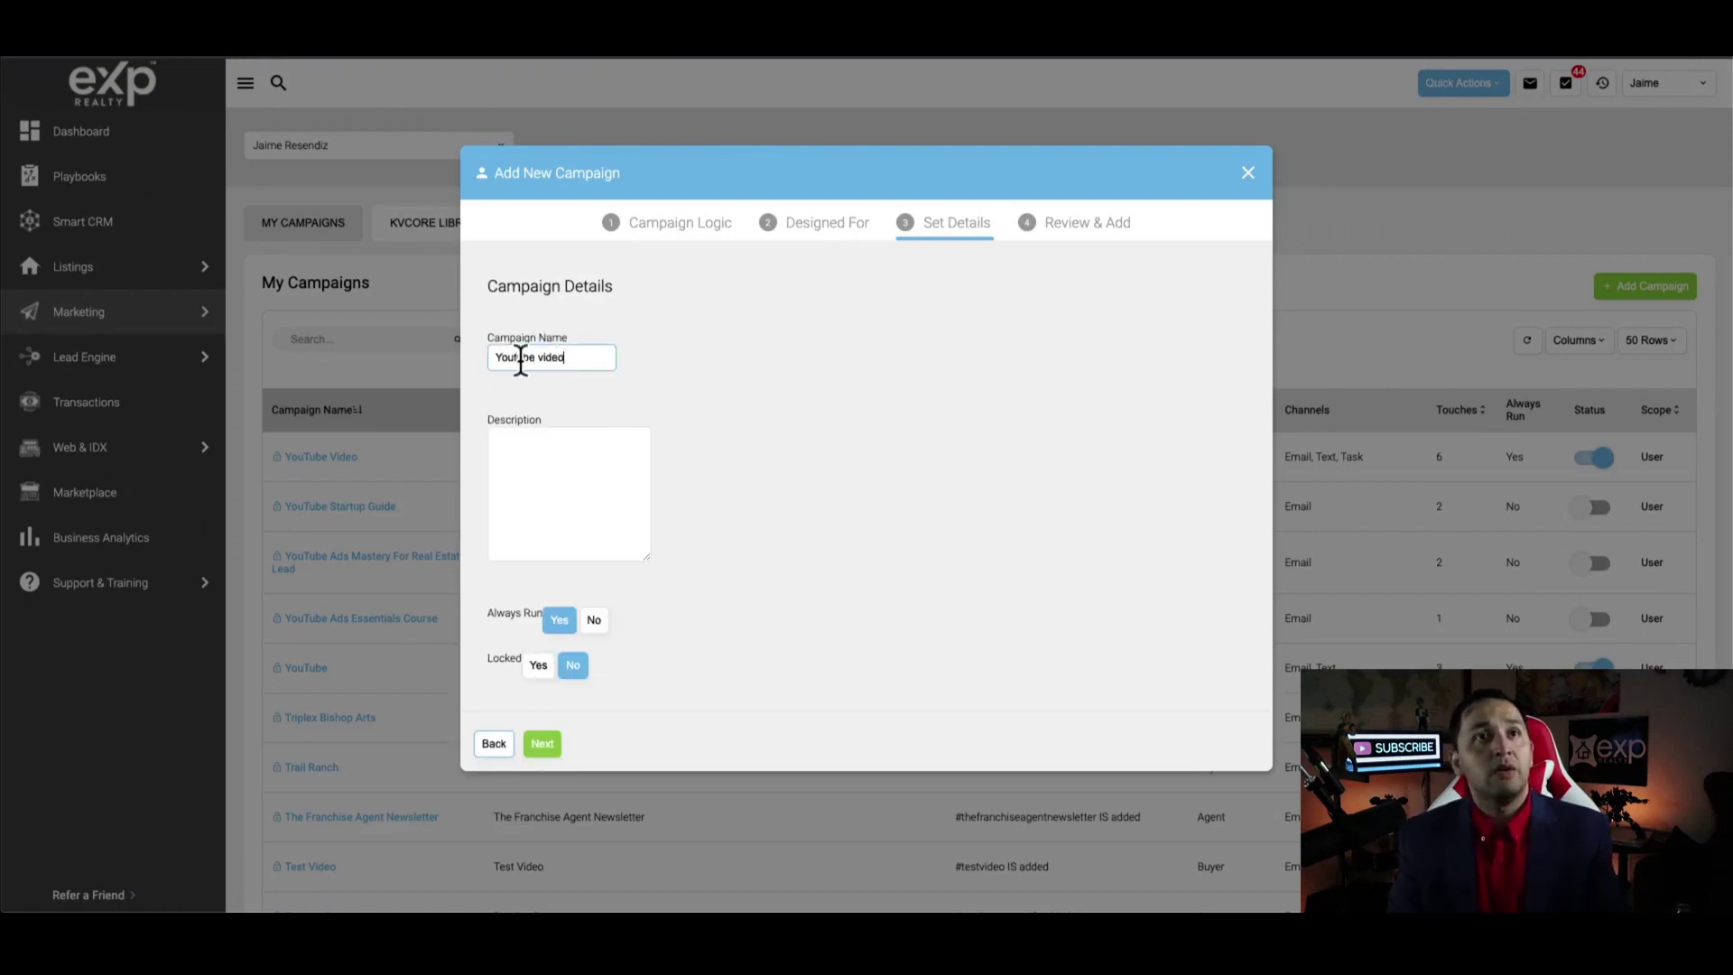
pyautogui.press('Tab')
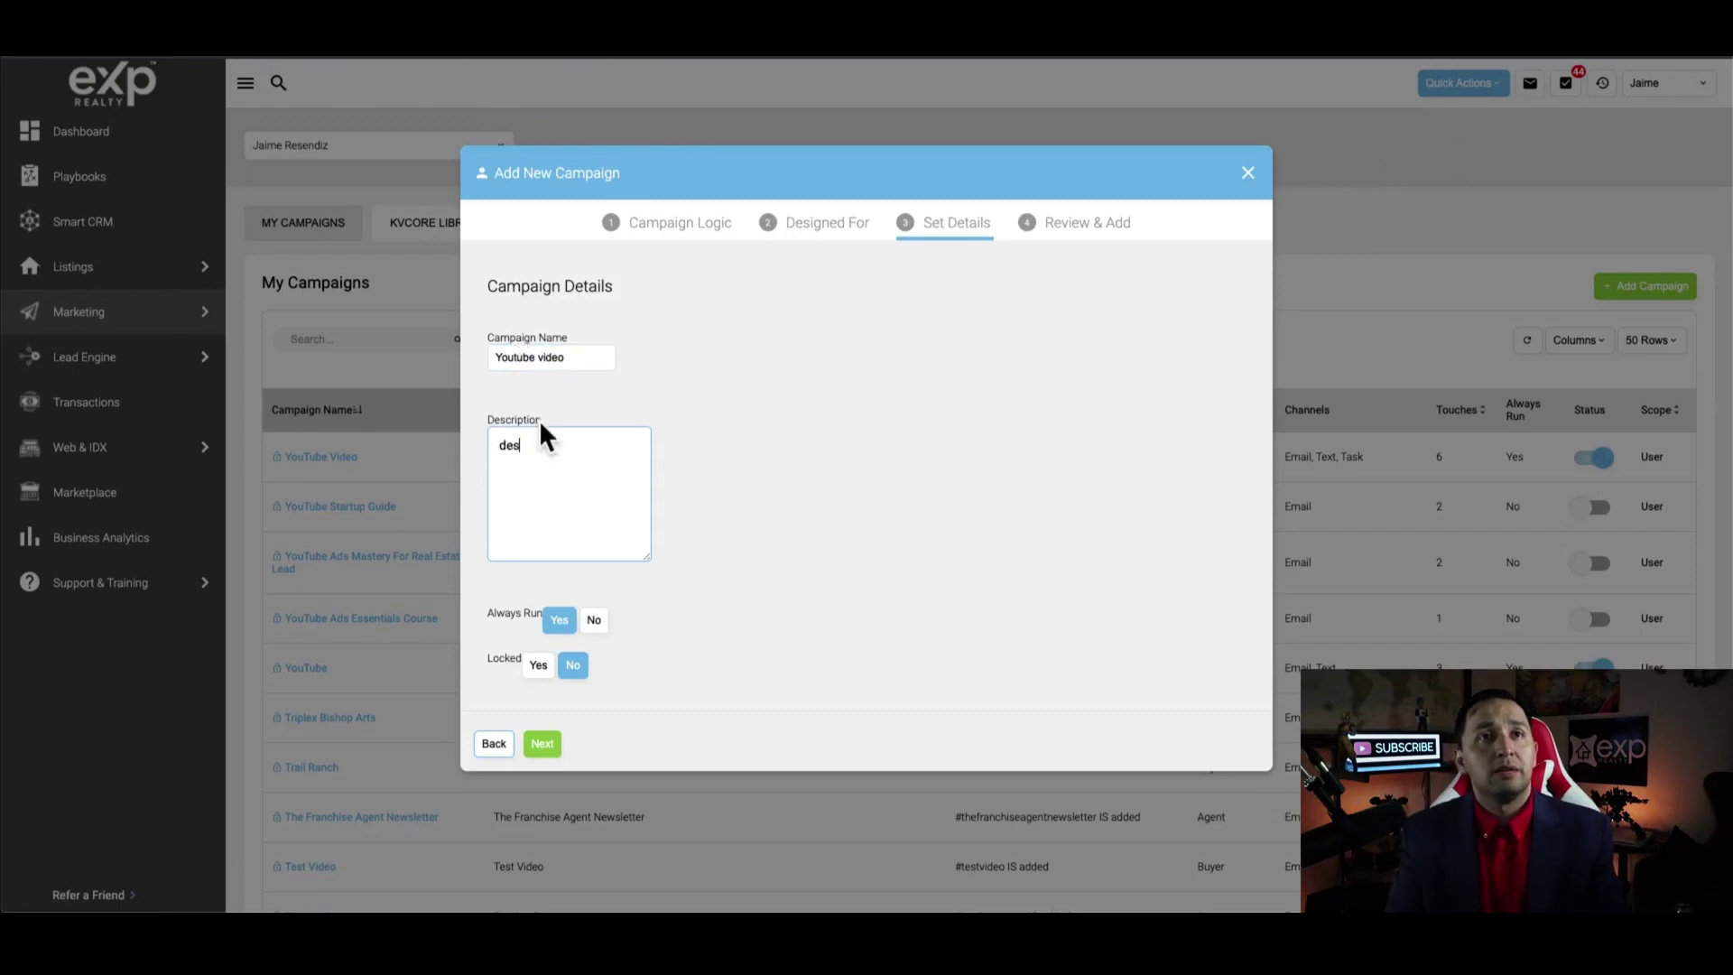
pyautogui.click(540, 741)
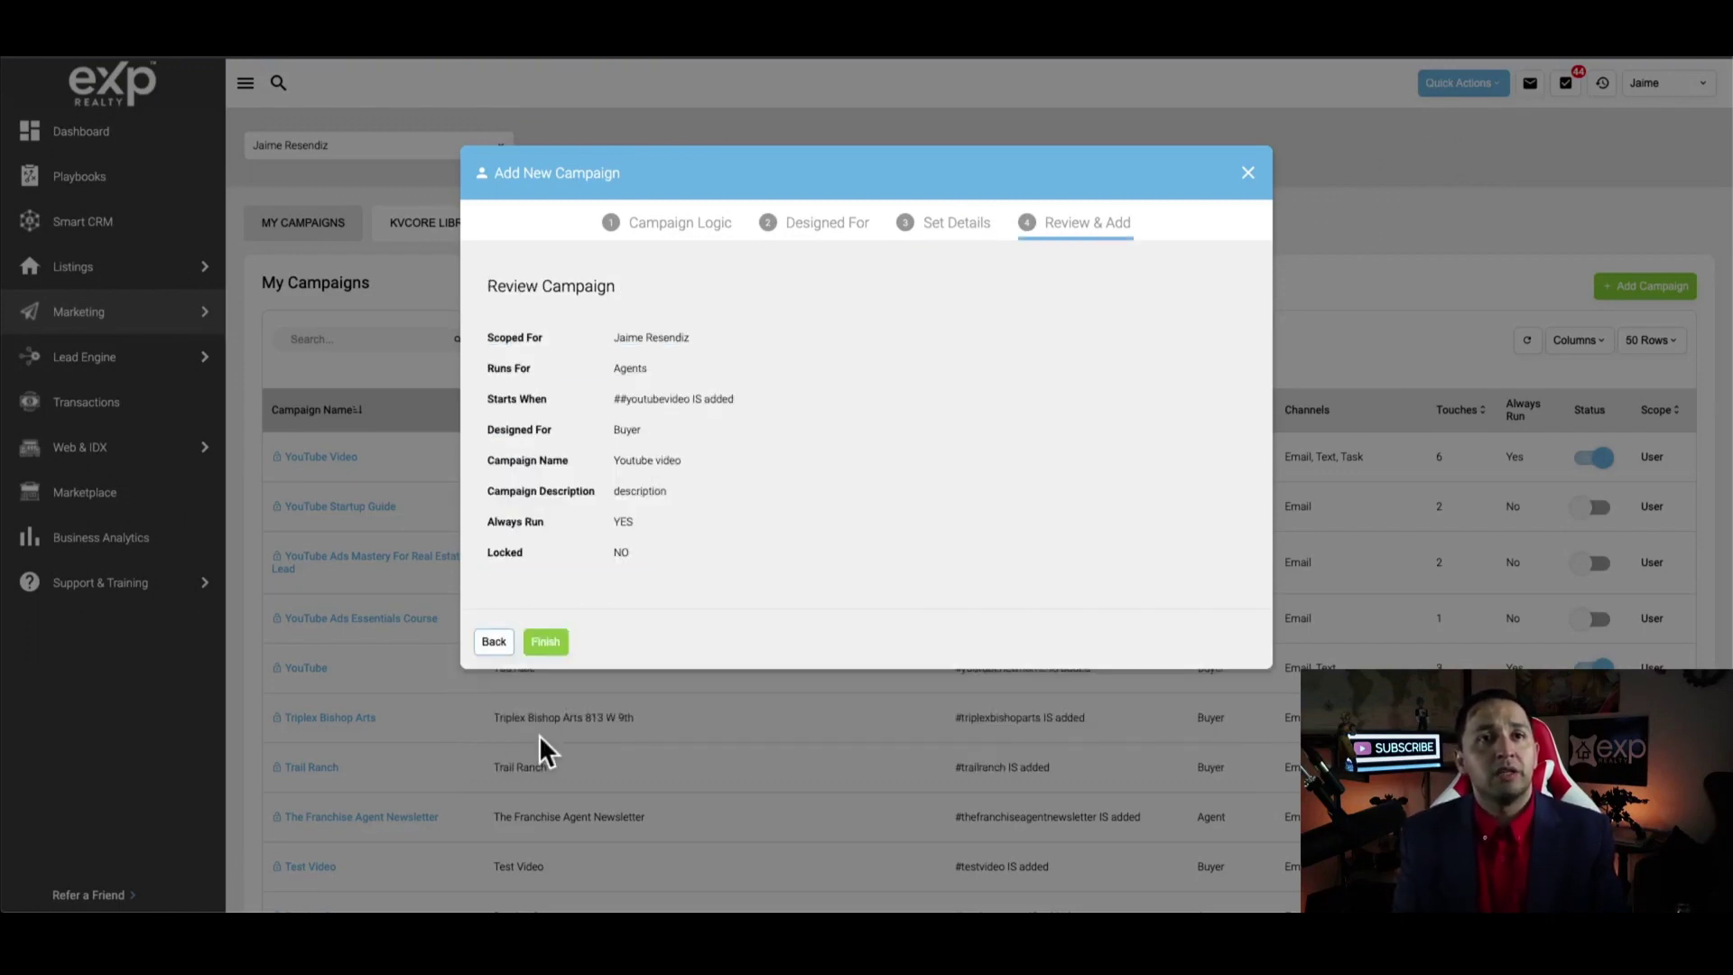
pyautogui.click(542, 641)
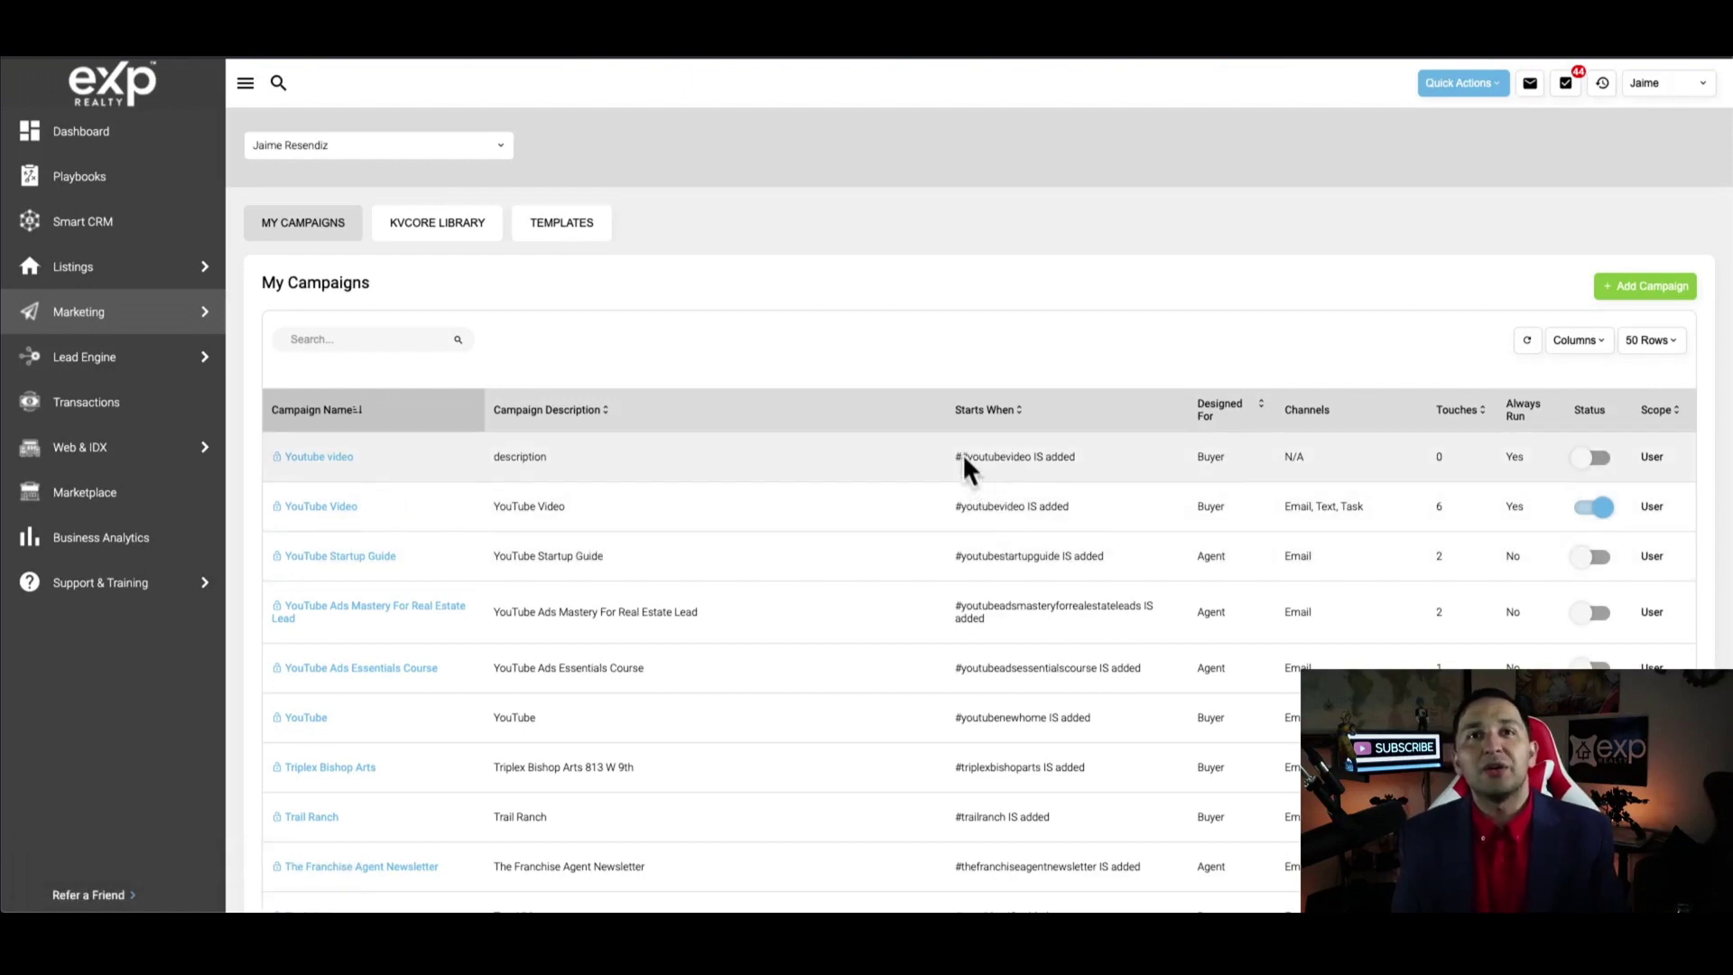
# Highlight the #youtubevideo trigger in the Starts When column of the campaign list
pyautogui.moveTo(957, 456); pyautogui.dragTo(952, 503)
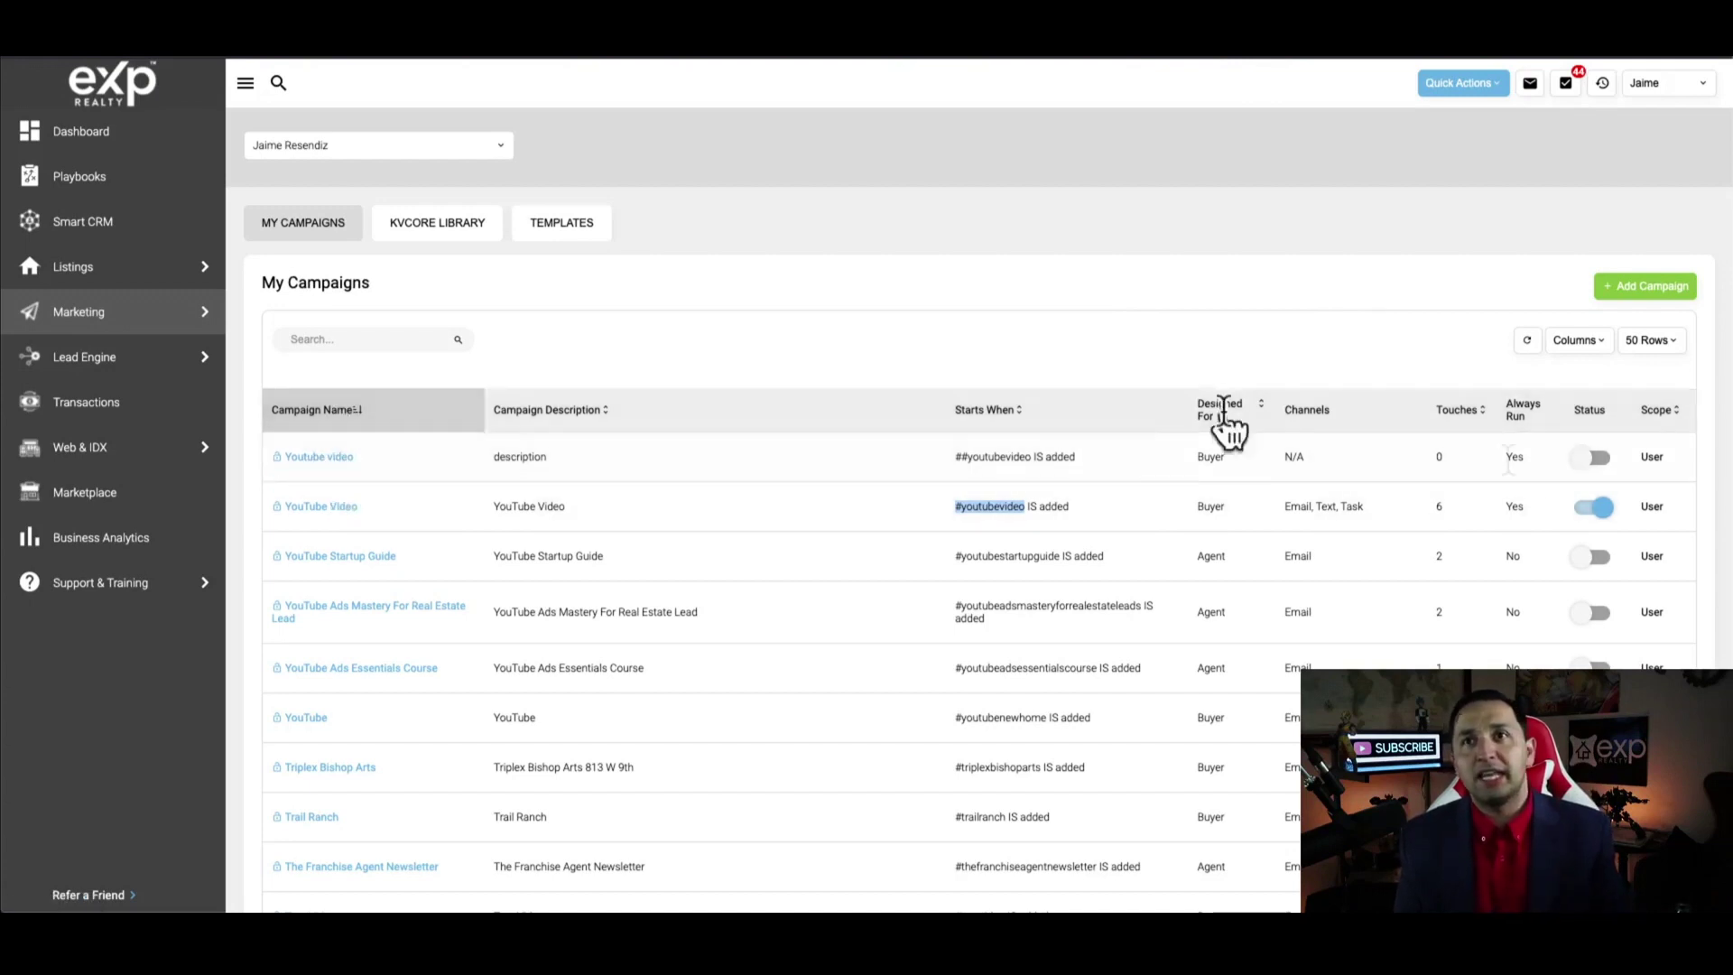
# Open the YouTube Video campaign and view its Add Action choices without adding any
pyautogui.click(315, 509)
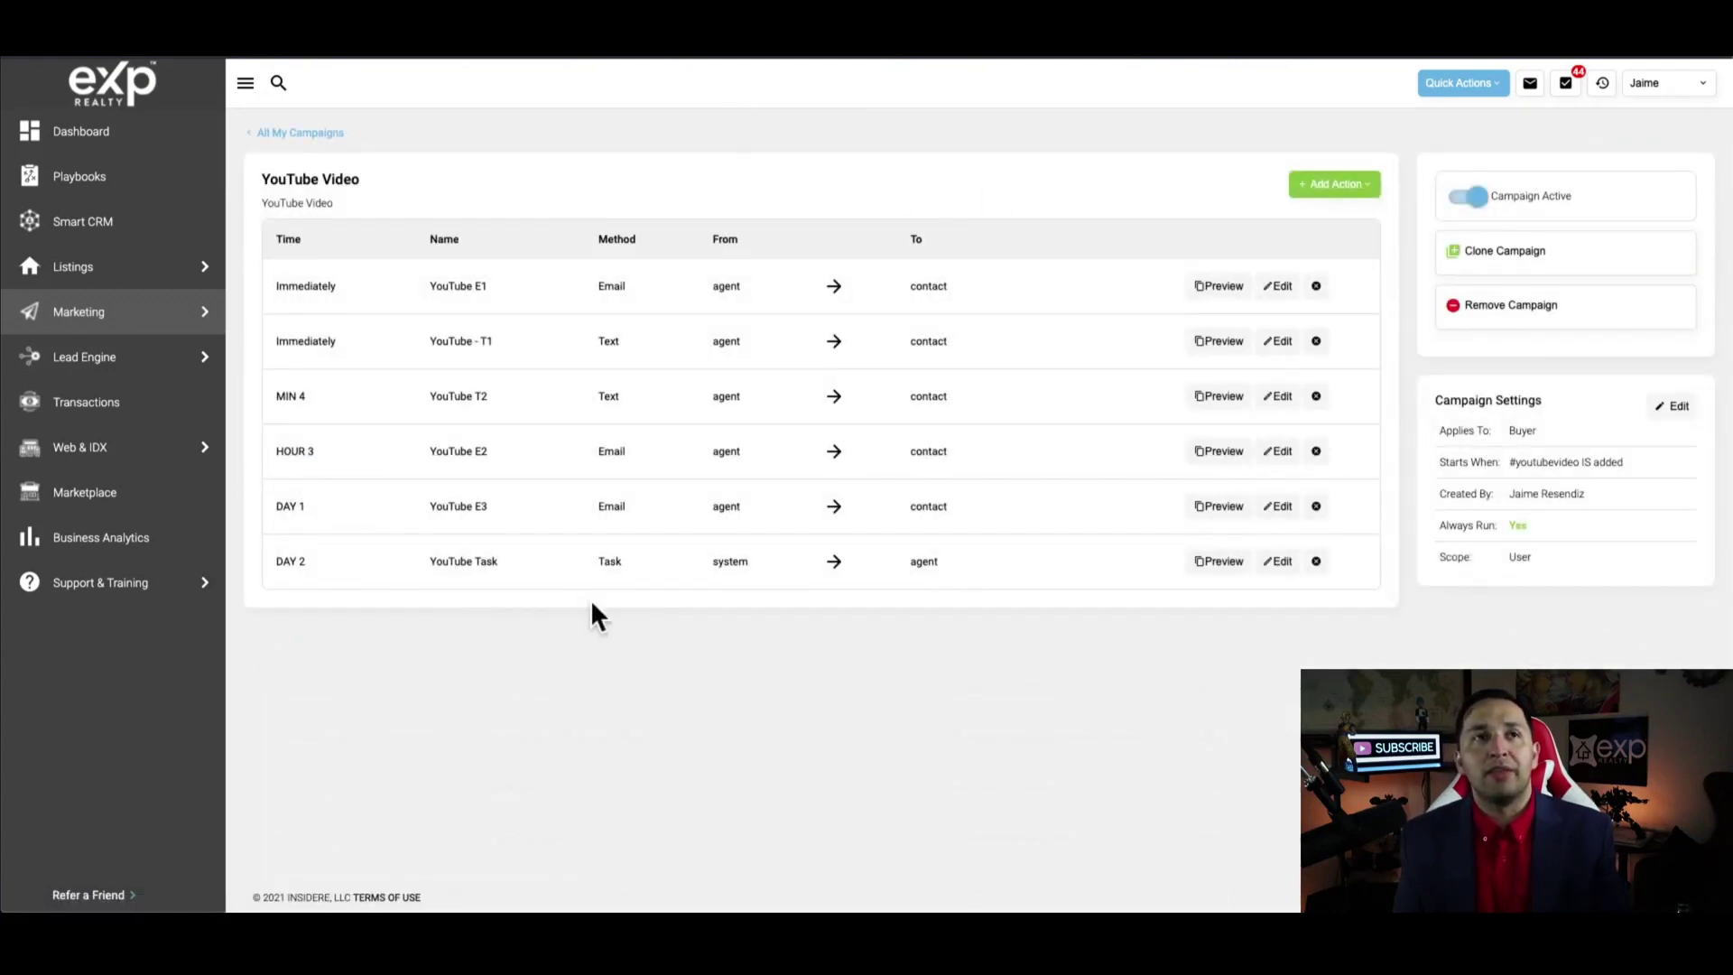
pyautogui.click(1342, 186)
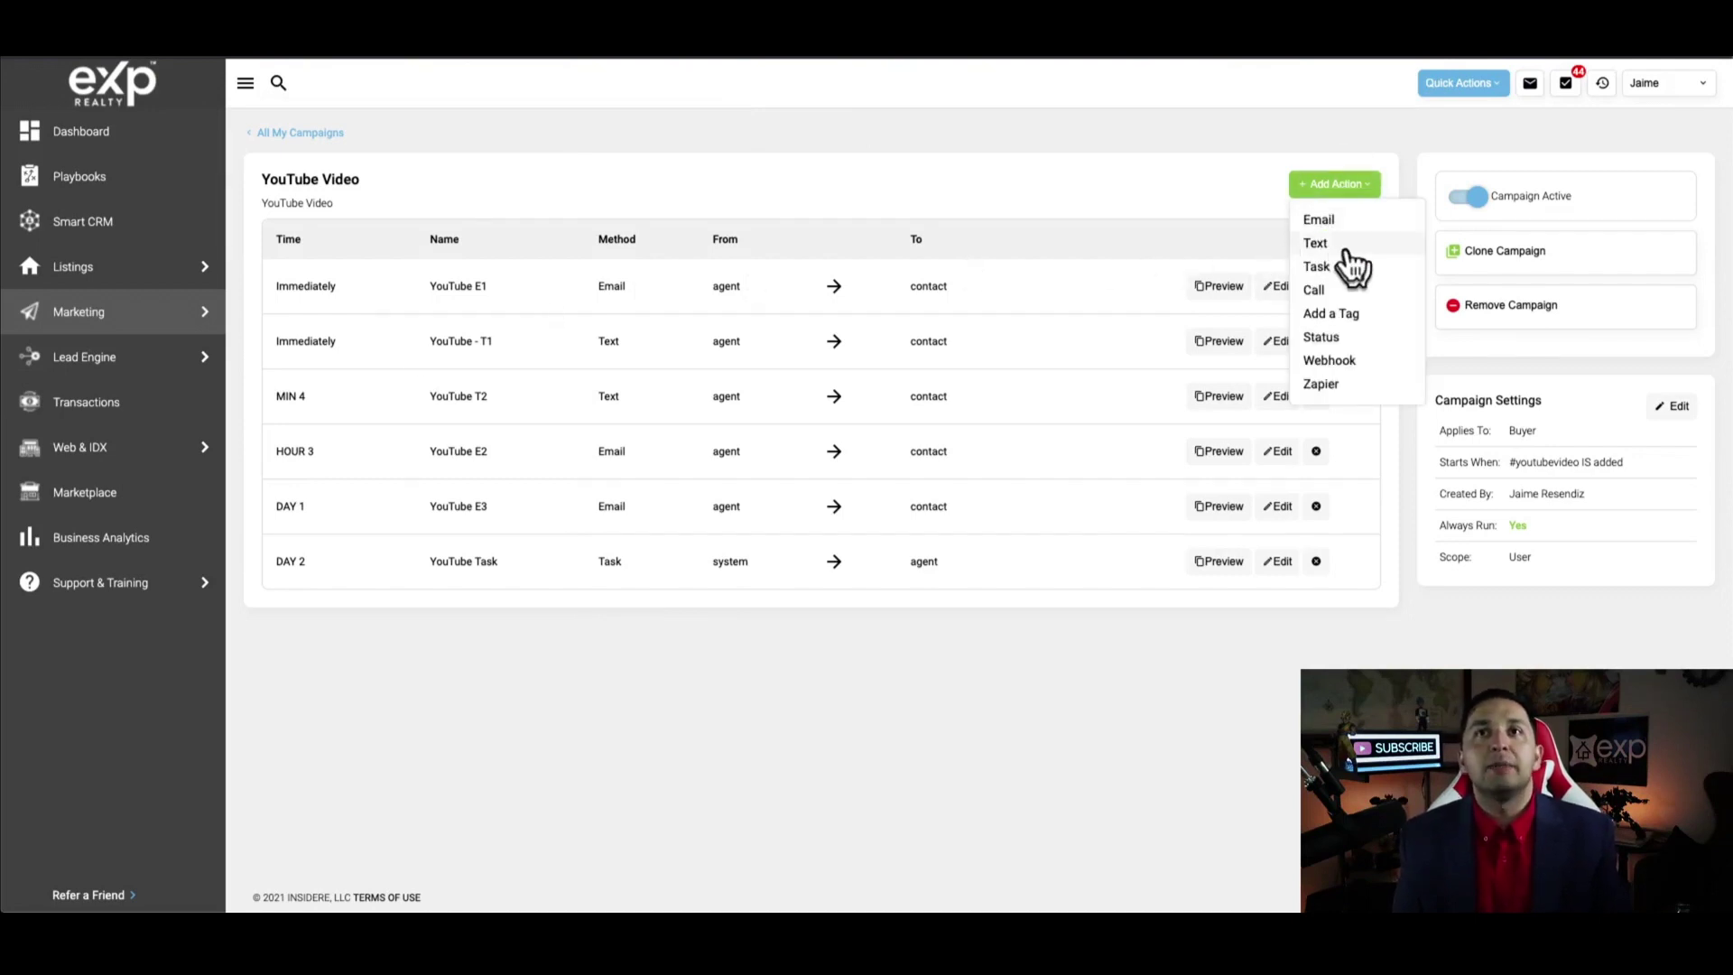
pyautogui.click(799, 668)
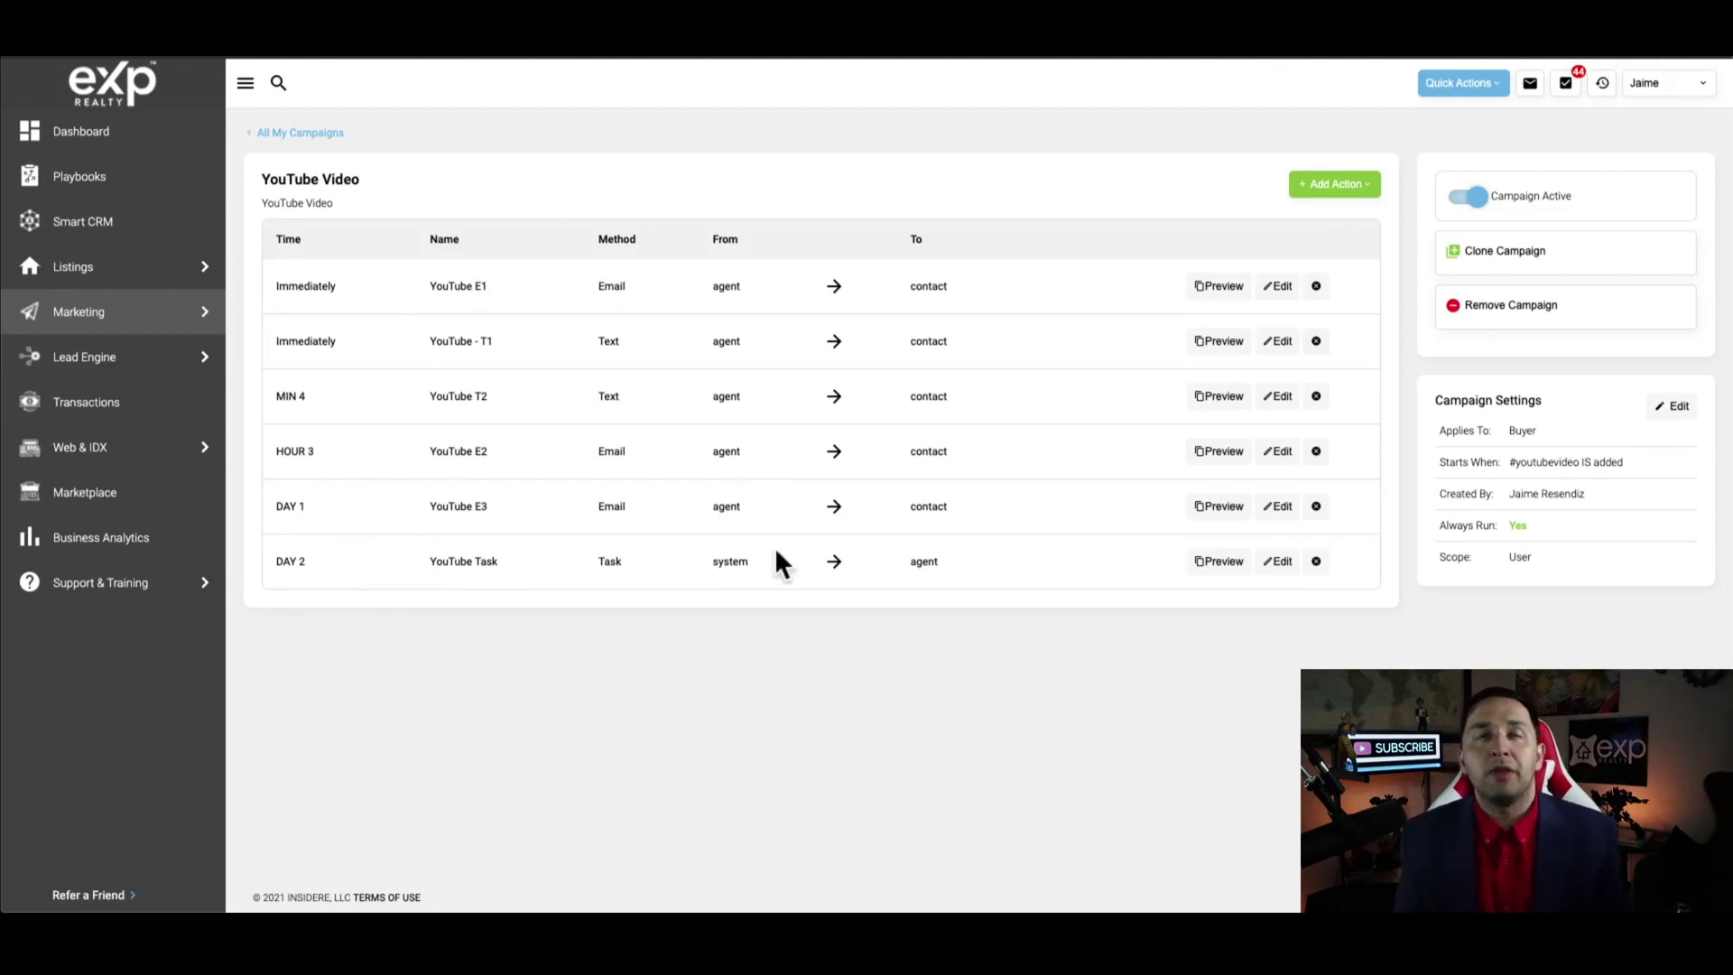
pyautogui.moveTo(107, 468)
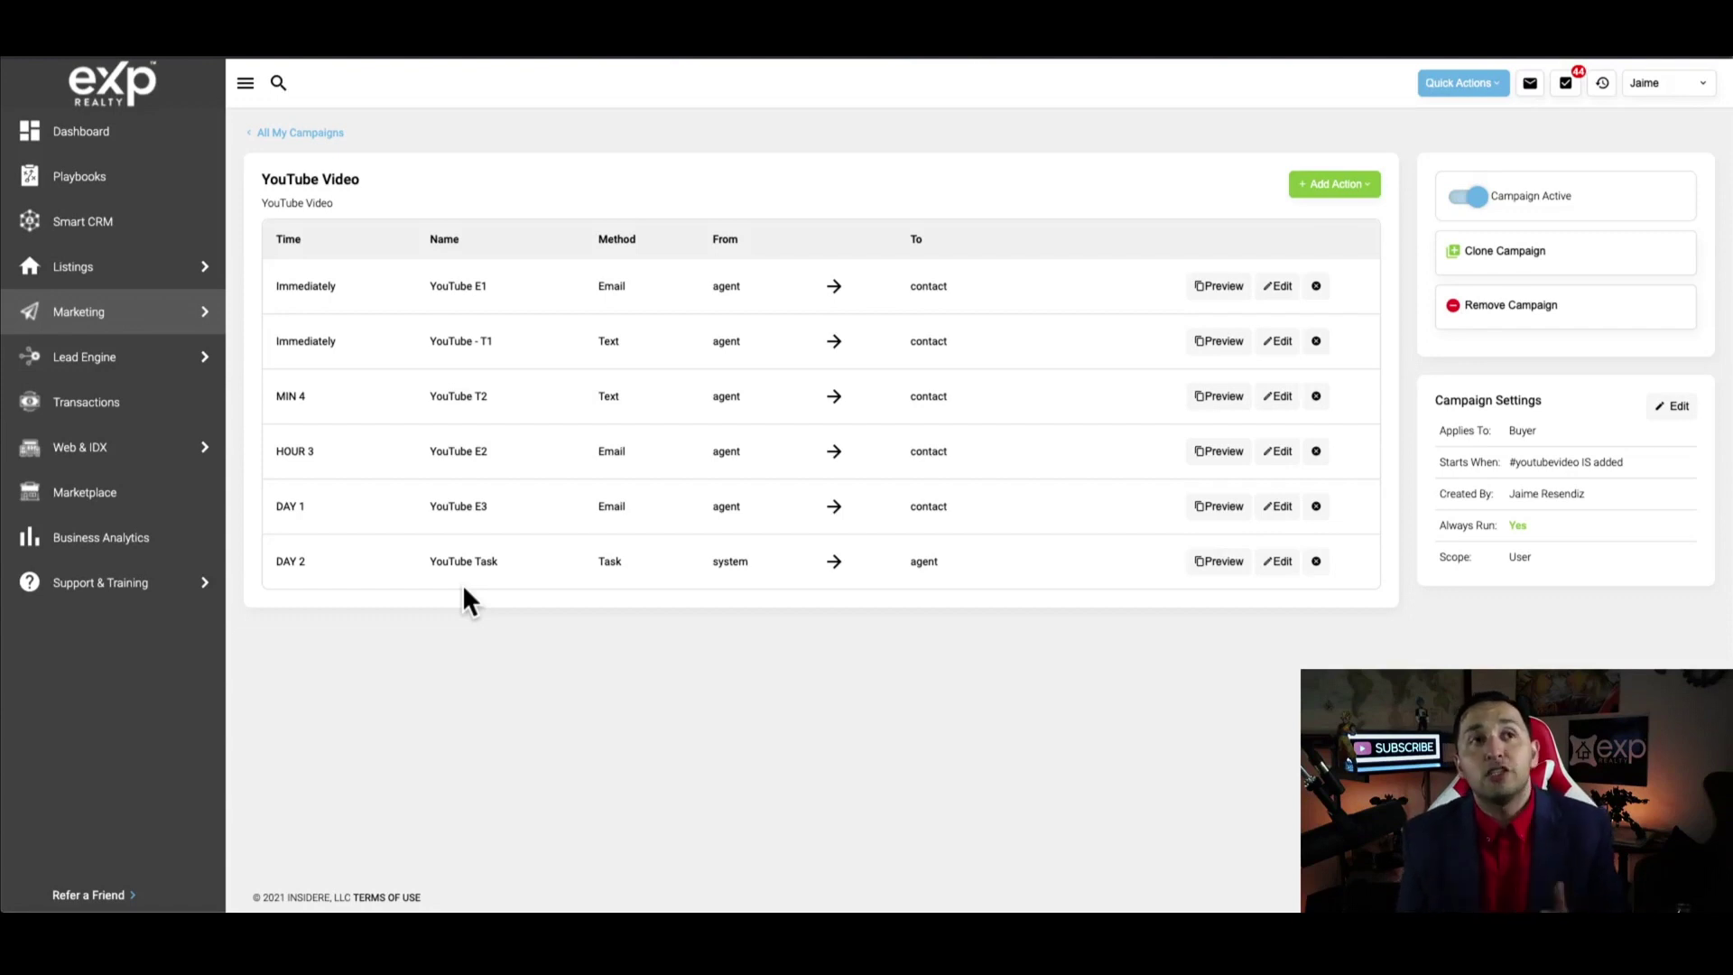
# Go to the Marketplace and open Learn More for Api Nation Integrations
pyautogui.moveTo(219, 457)
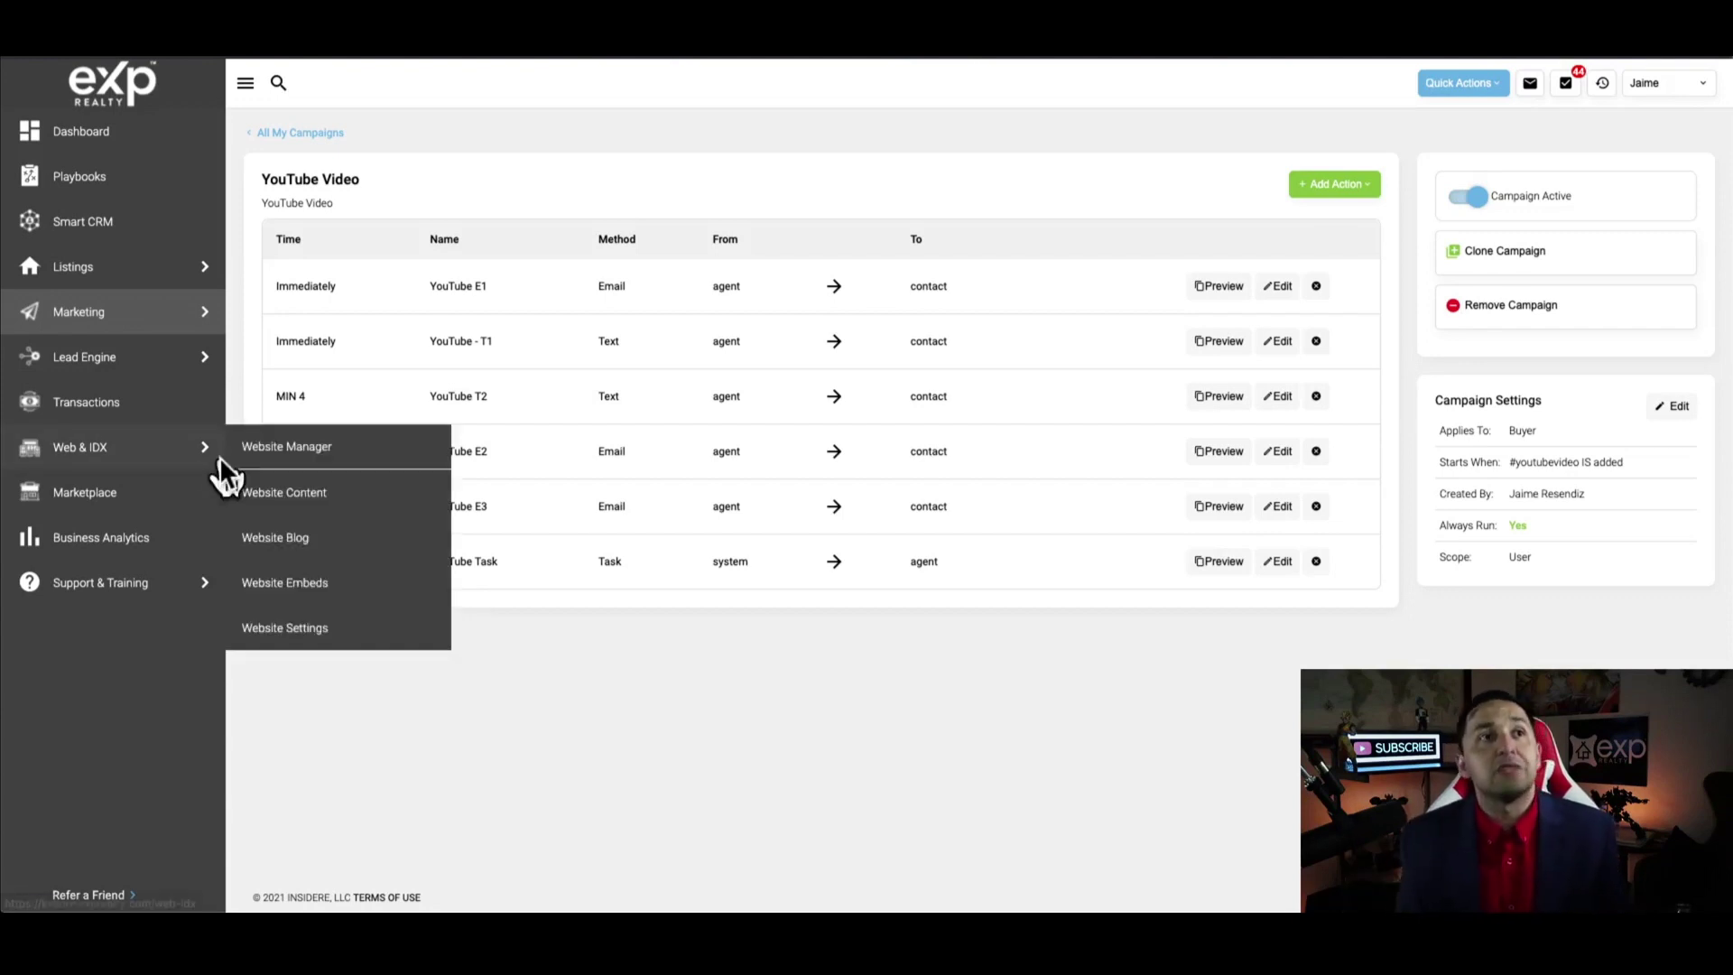
pyautogui.click(116, 502)
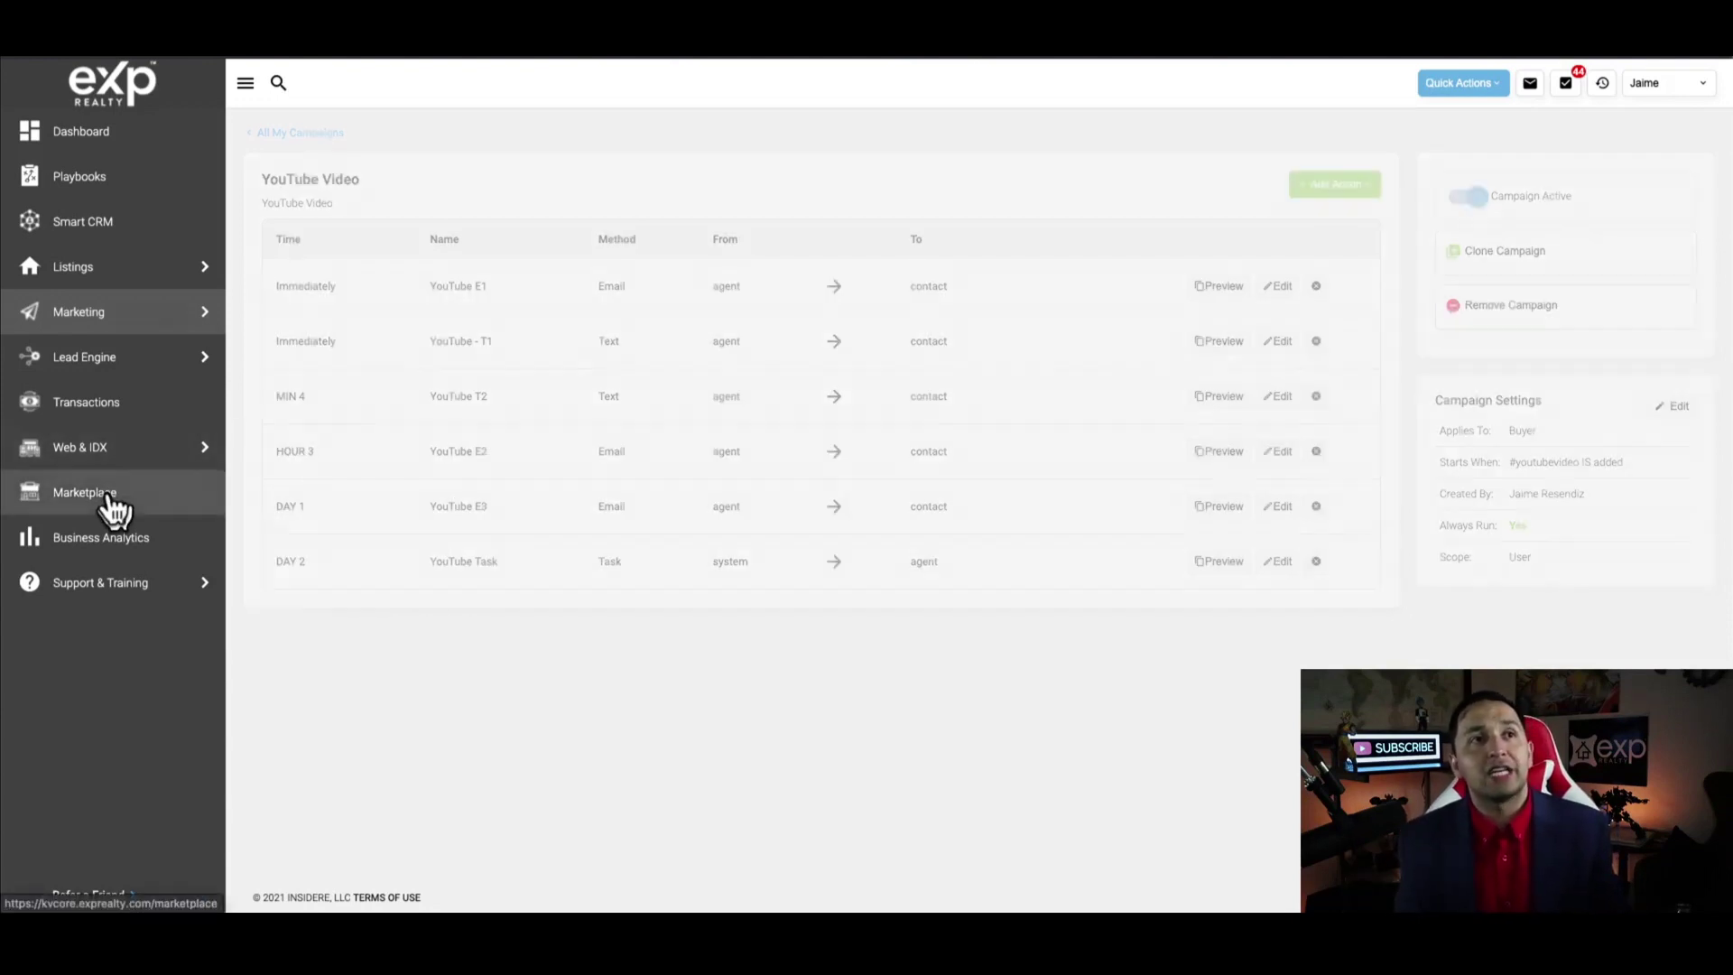
pyautogui.scroll(-15, 505, 479)
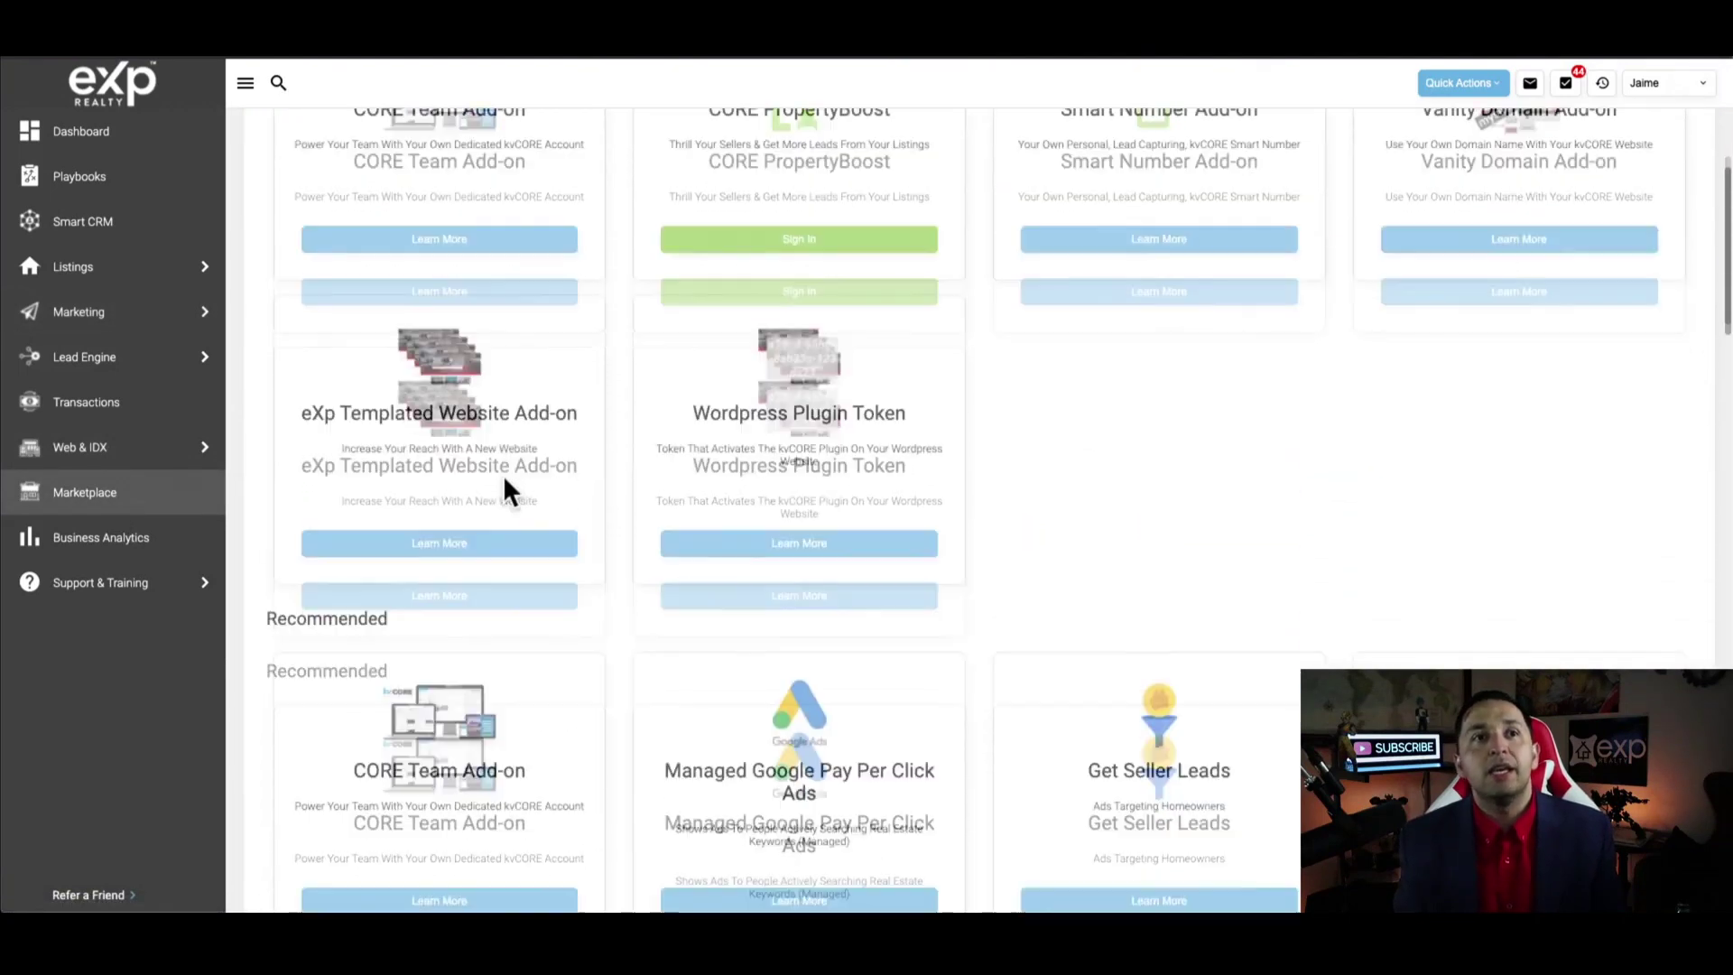
pyautogui.scroll(-1, 433, 777)
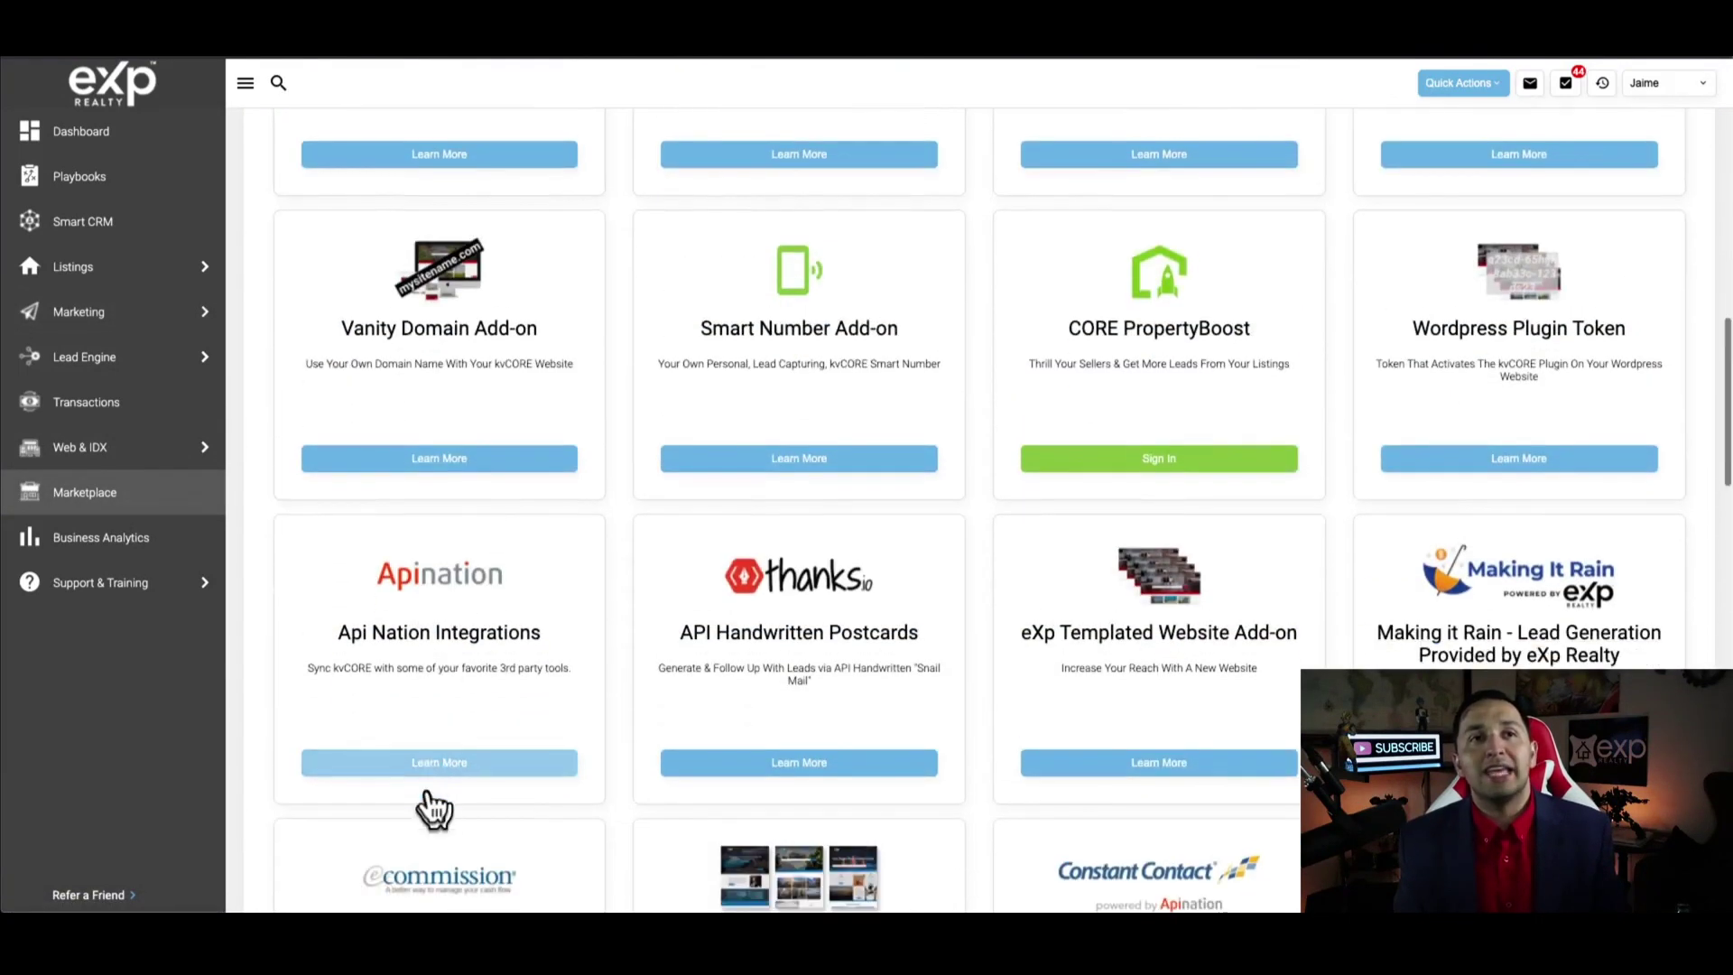
pyautogui.click(430, 767)
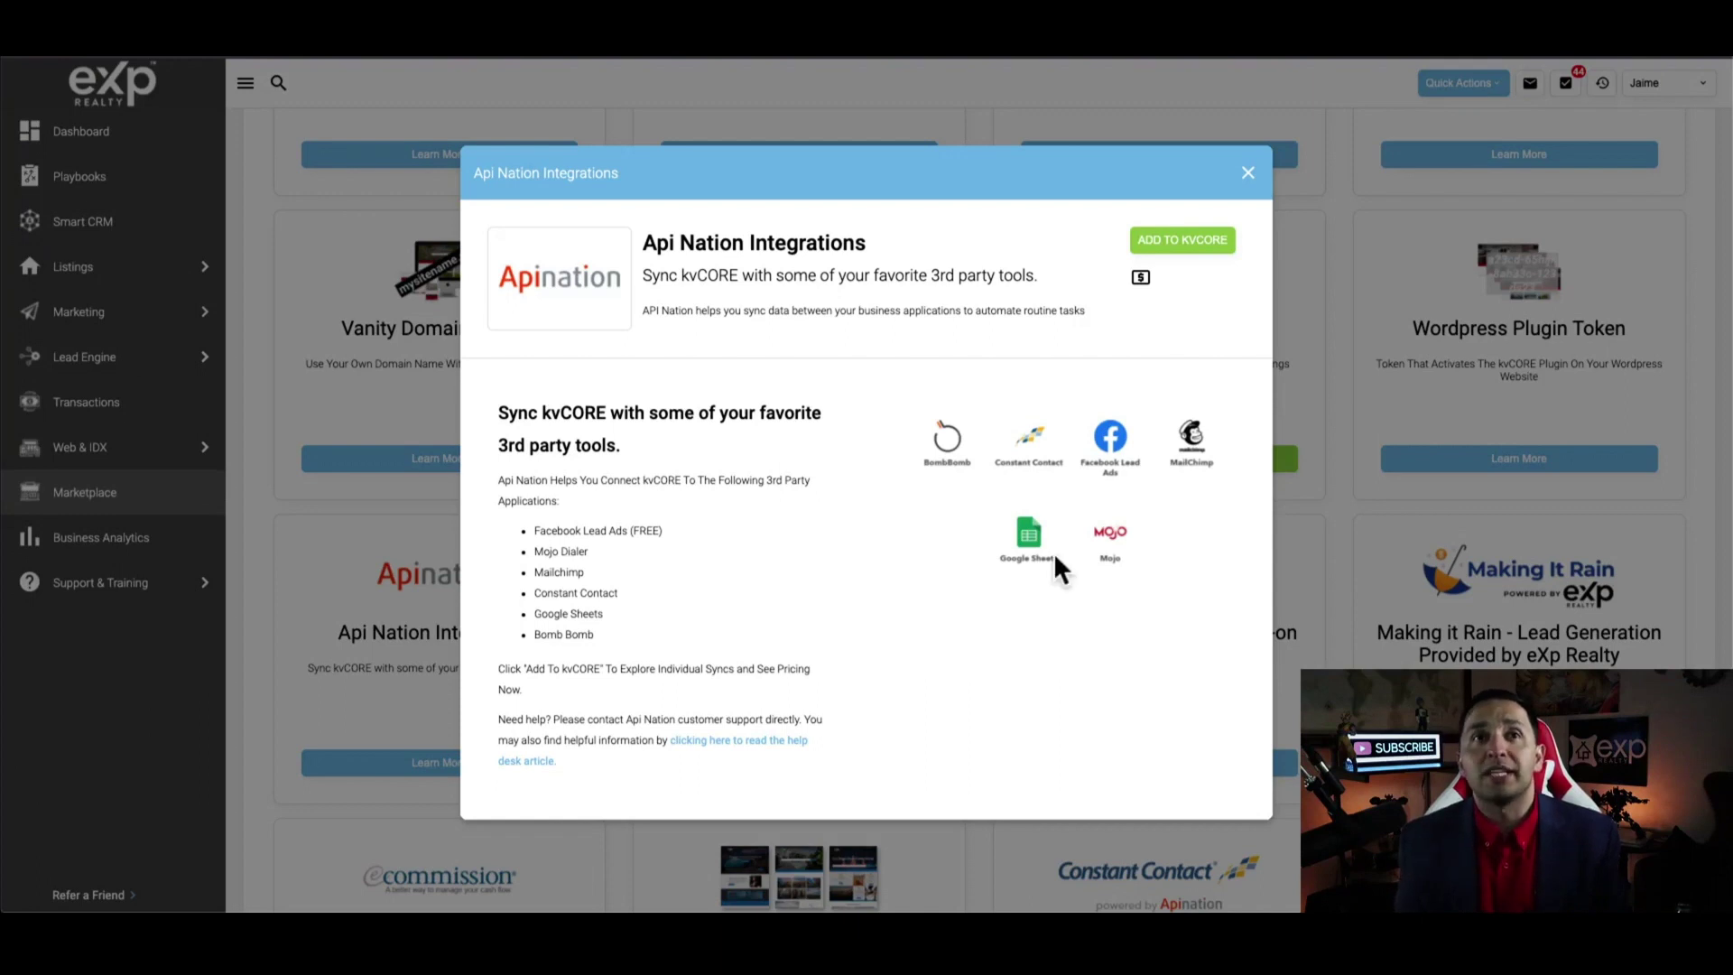
# Add Api Nation and open the kvCORE and Facebook Lead Ads integration
pyautogui.click(1195, 237)
pyautogui.scroll(-5, 846, 580)
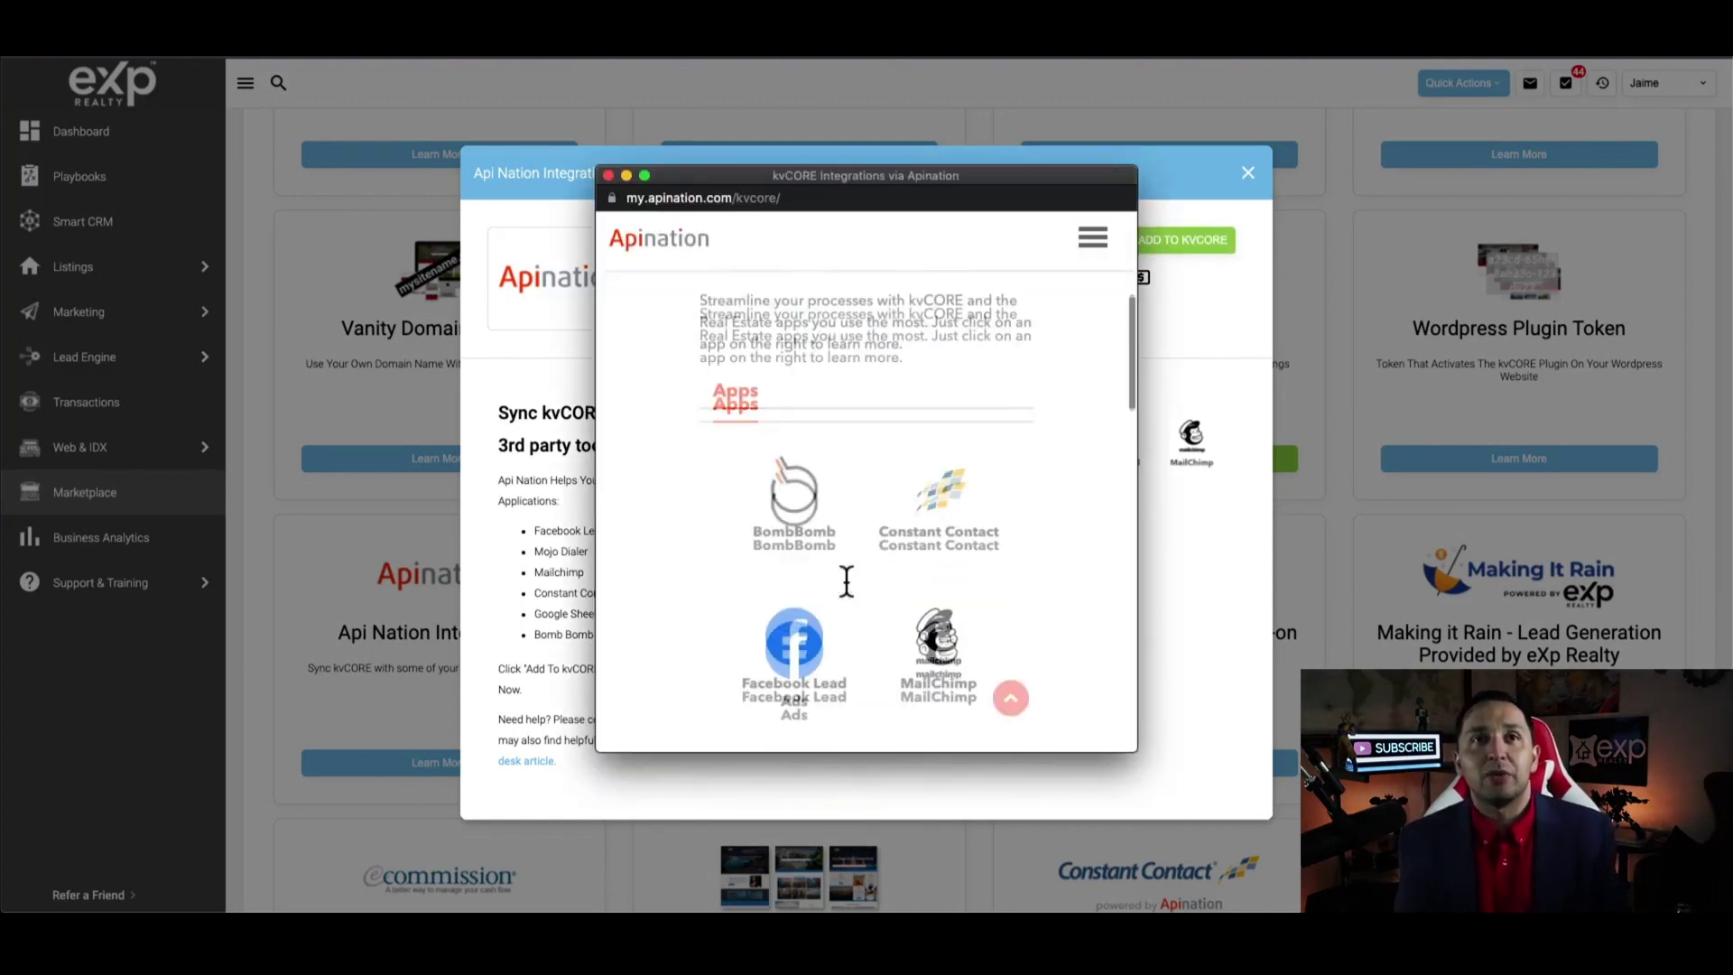
pyautogui.click(814, 633)
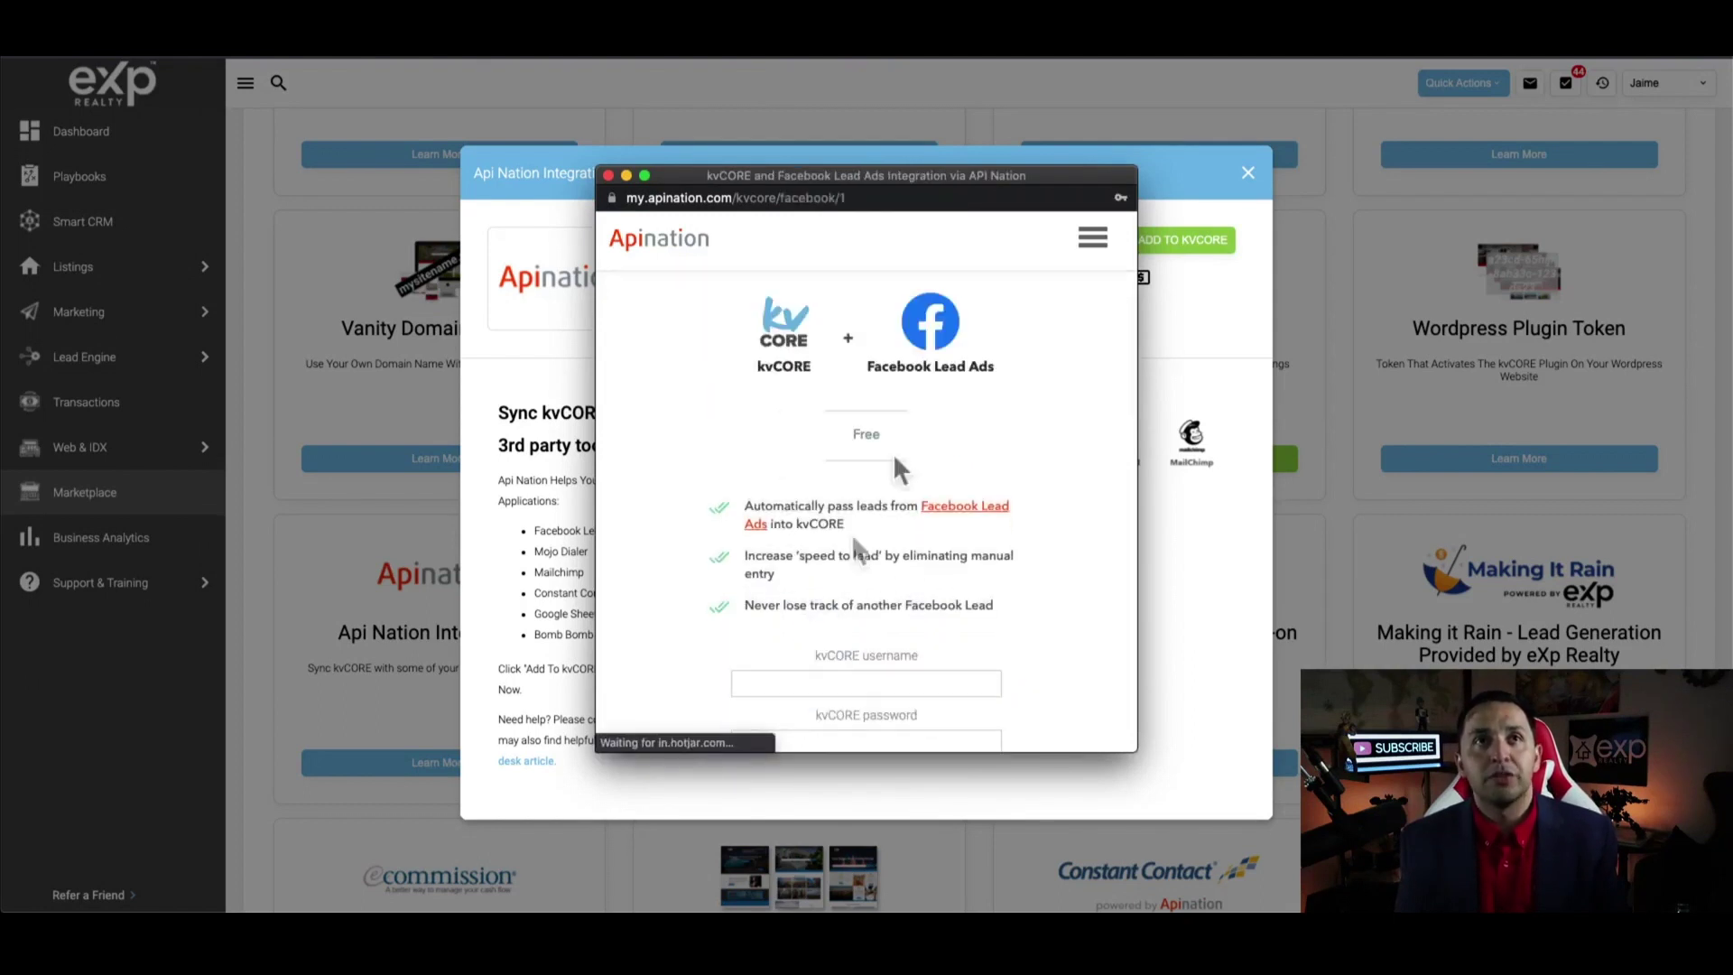
pyautogui.scroll(-1, 901, 469)
# Enter the kvCORE account username and scroll to the Facebook Lead Ads account selector
pyautogui.click(862, 605)
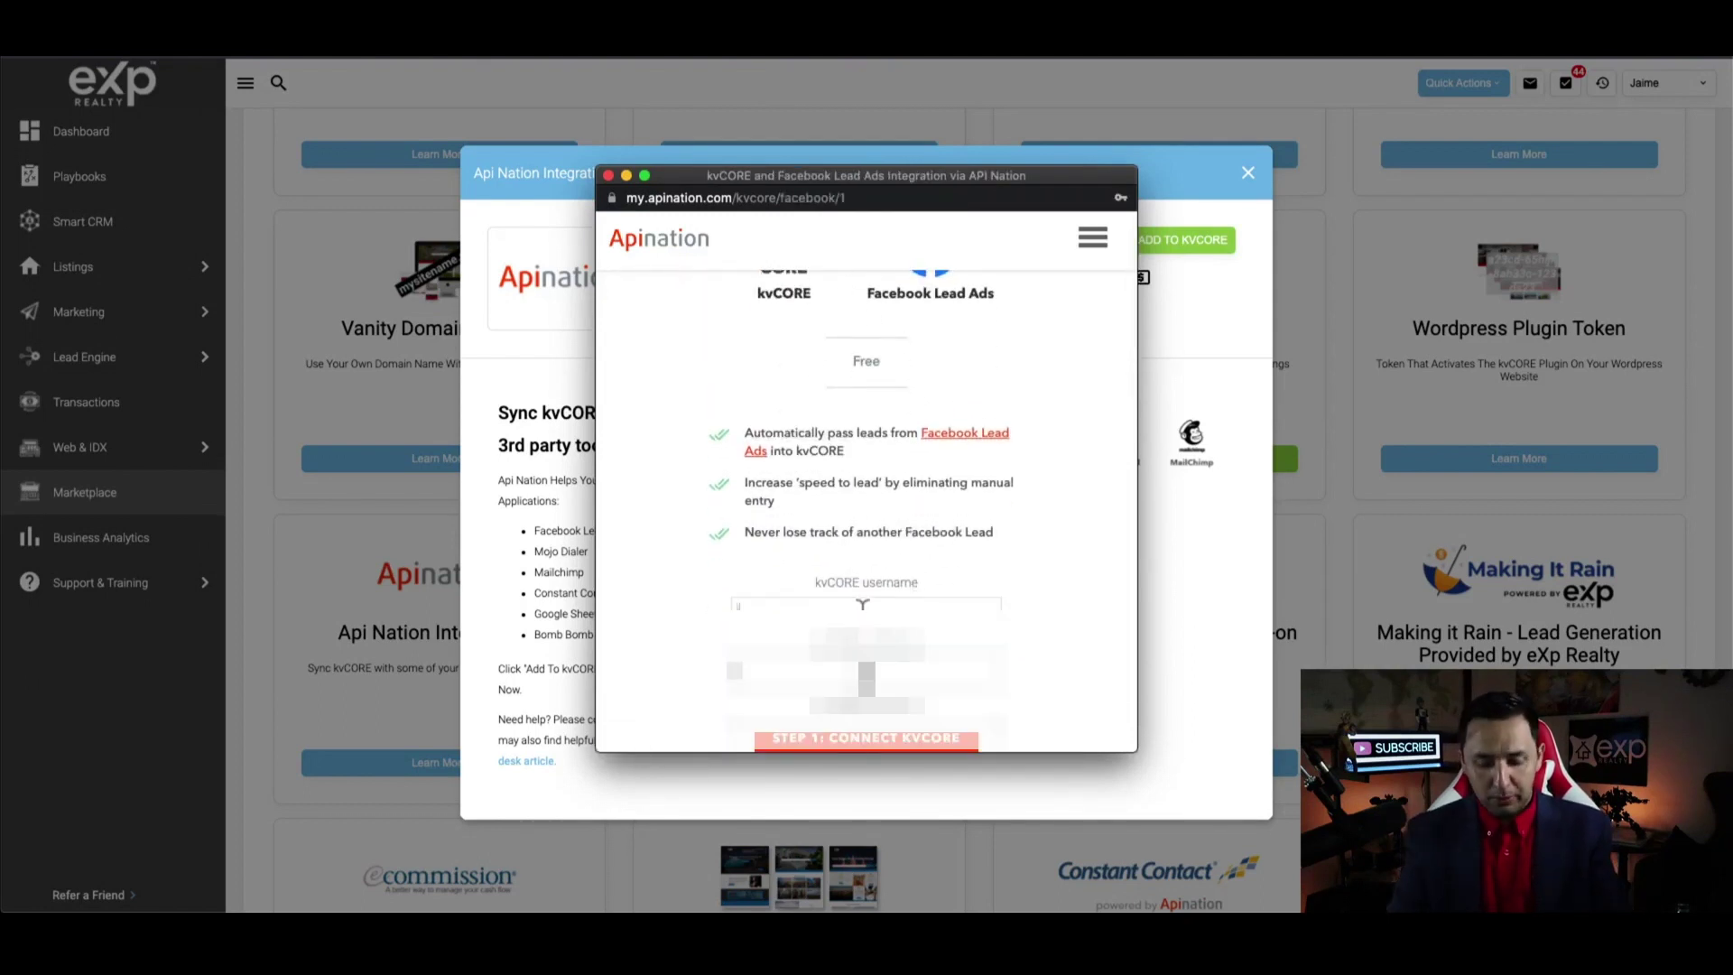
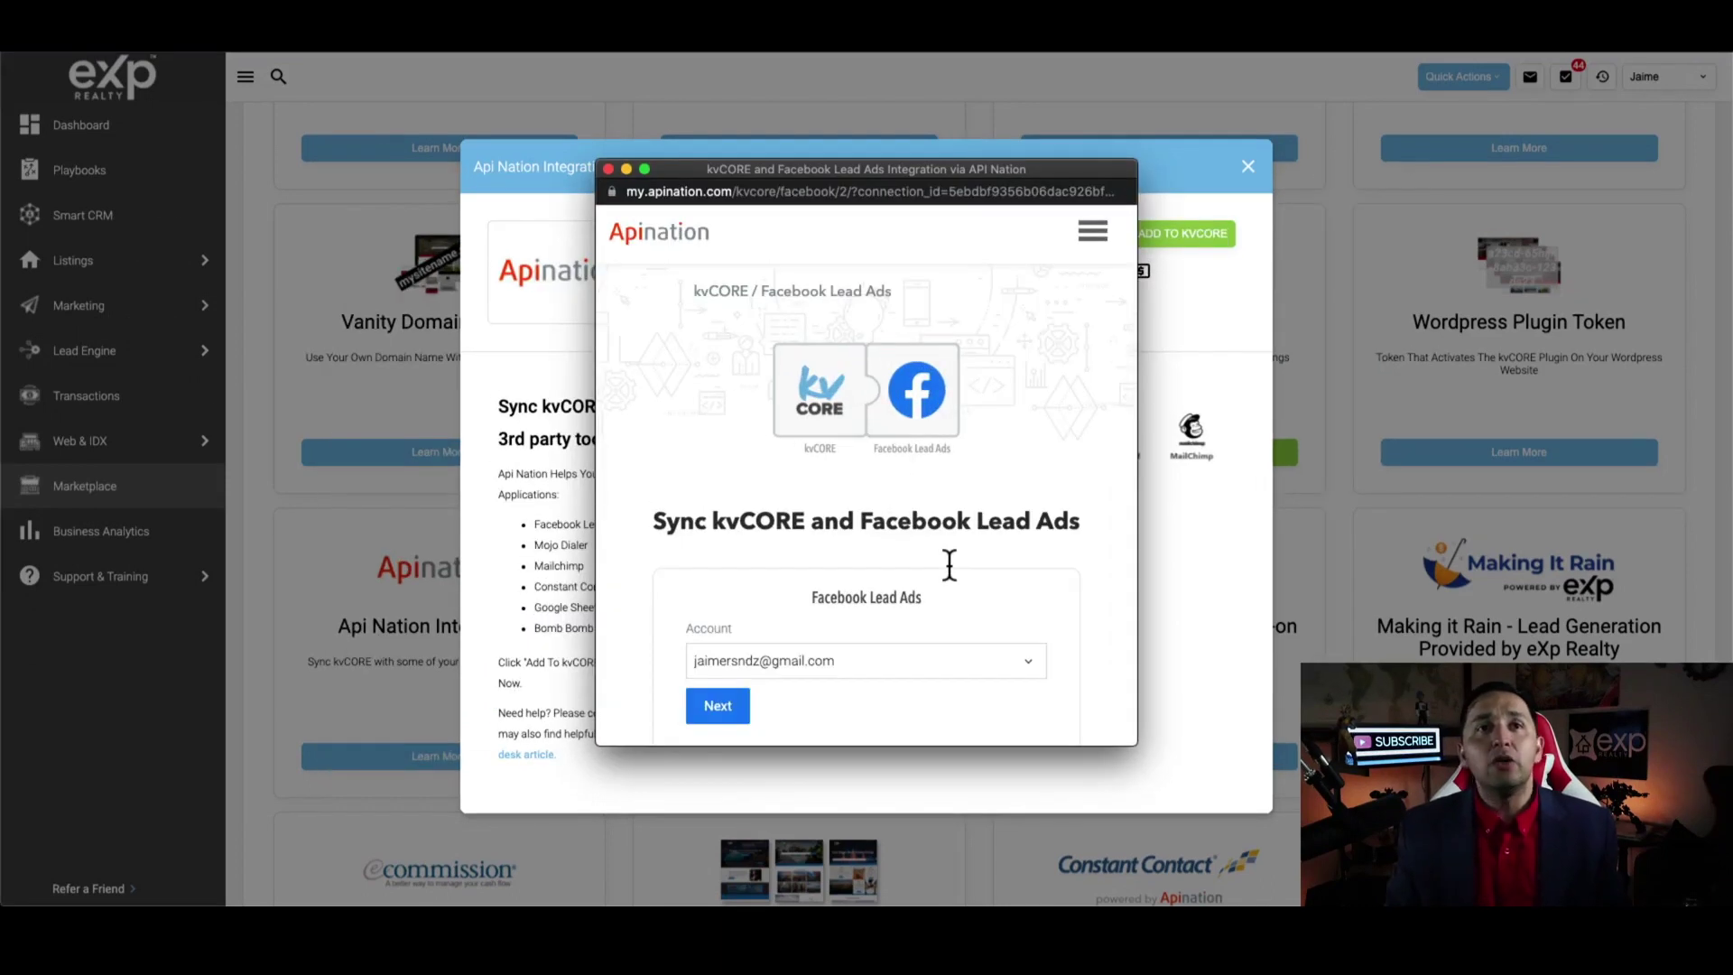
pyautogui.scroll(-2, 961, 514)
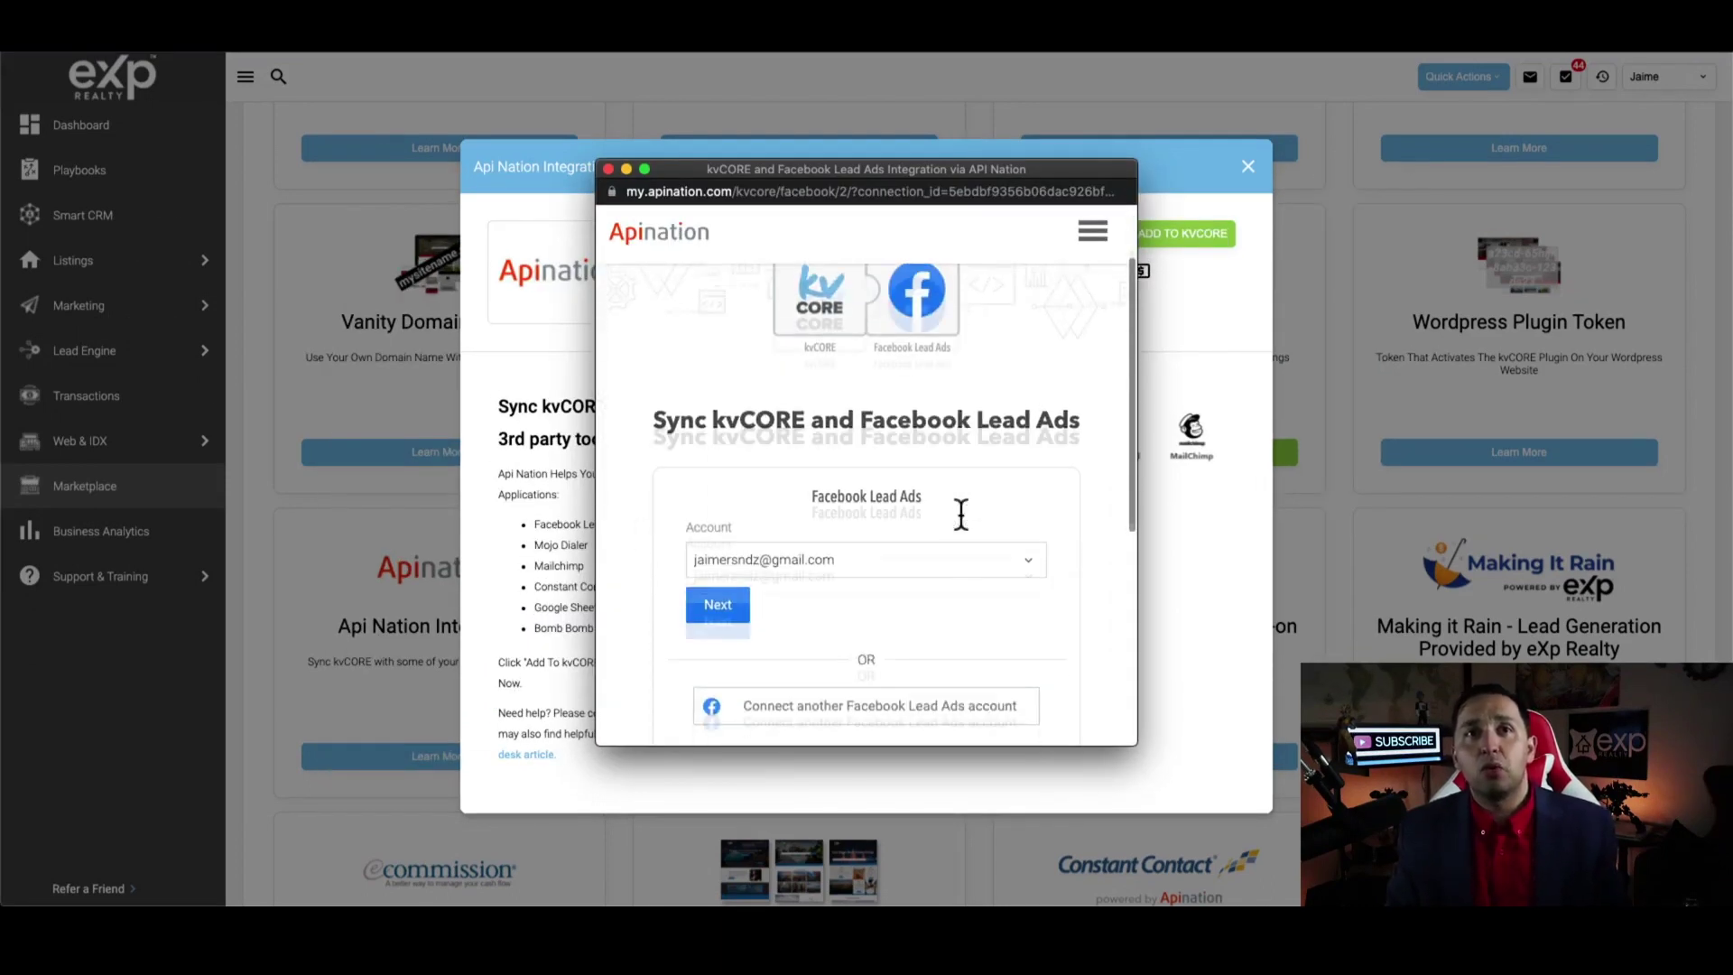
pyautogui.scroll(-2, 792, 471)
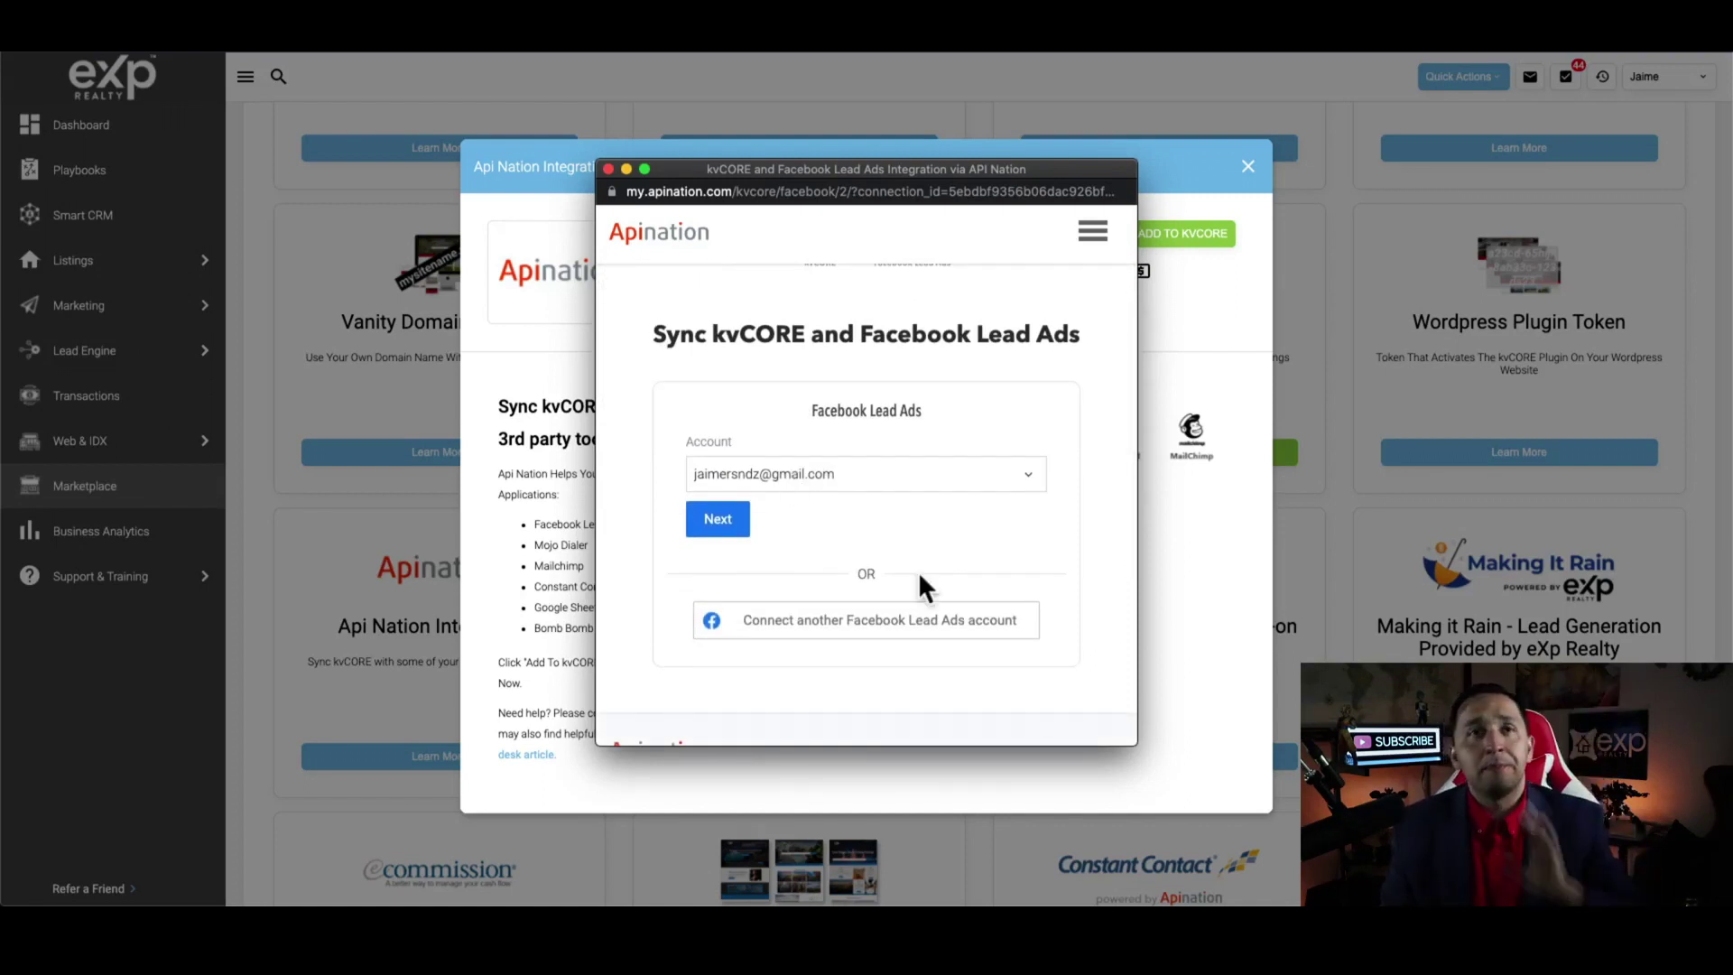
# Choose to connect another Facebook Lead Ads account
pyautogui.click(881, 630)
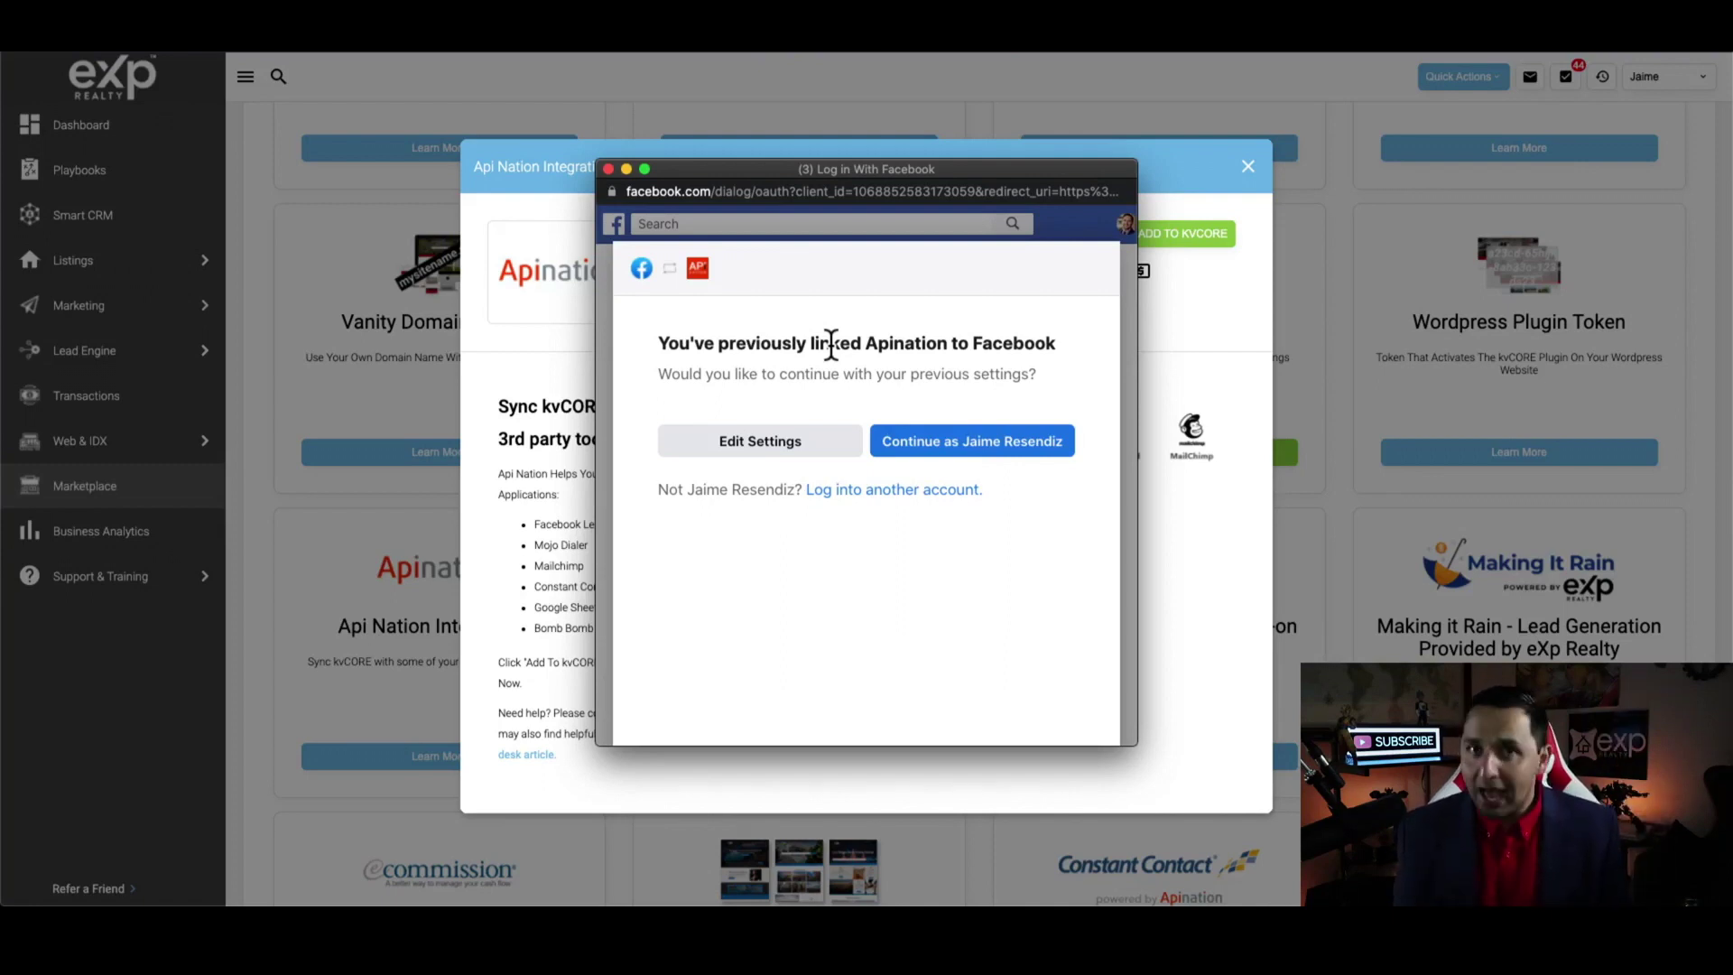
# Keep all pages and permissions selected for Apination and confirm the Facebook link
pyautogui.click(776, 448)
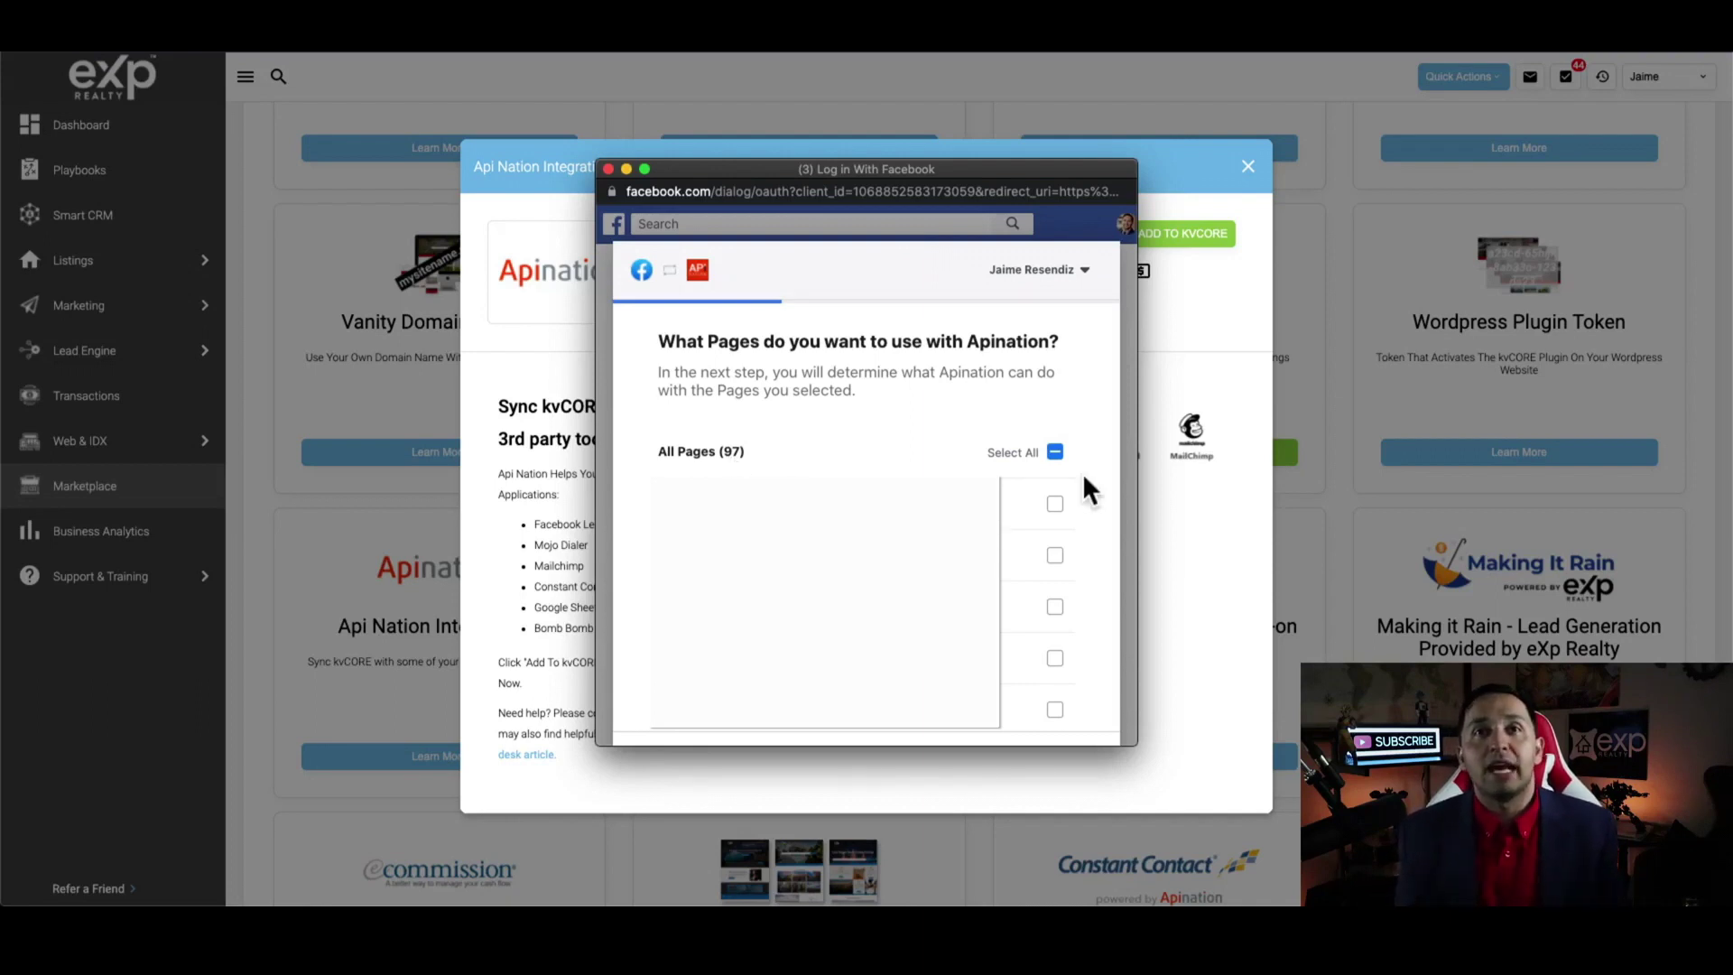
pyautogui.scroll(-5, 1083, 477)
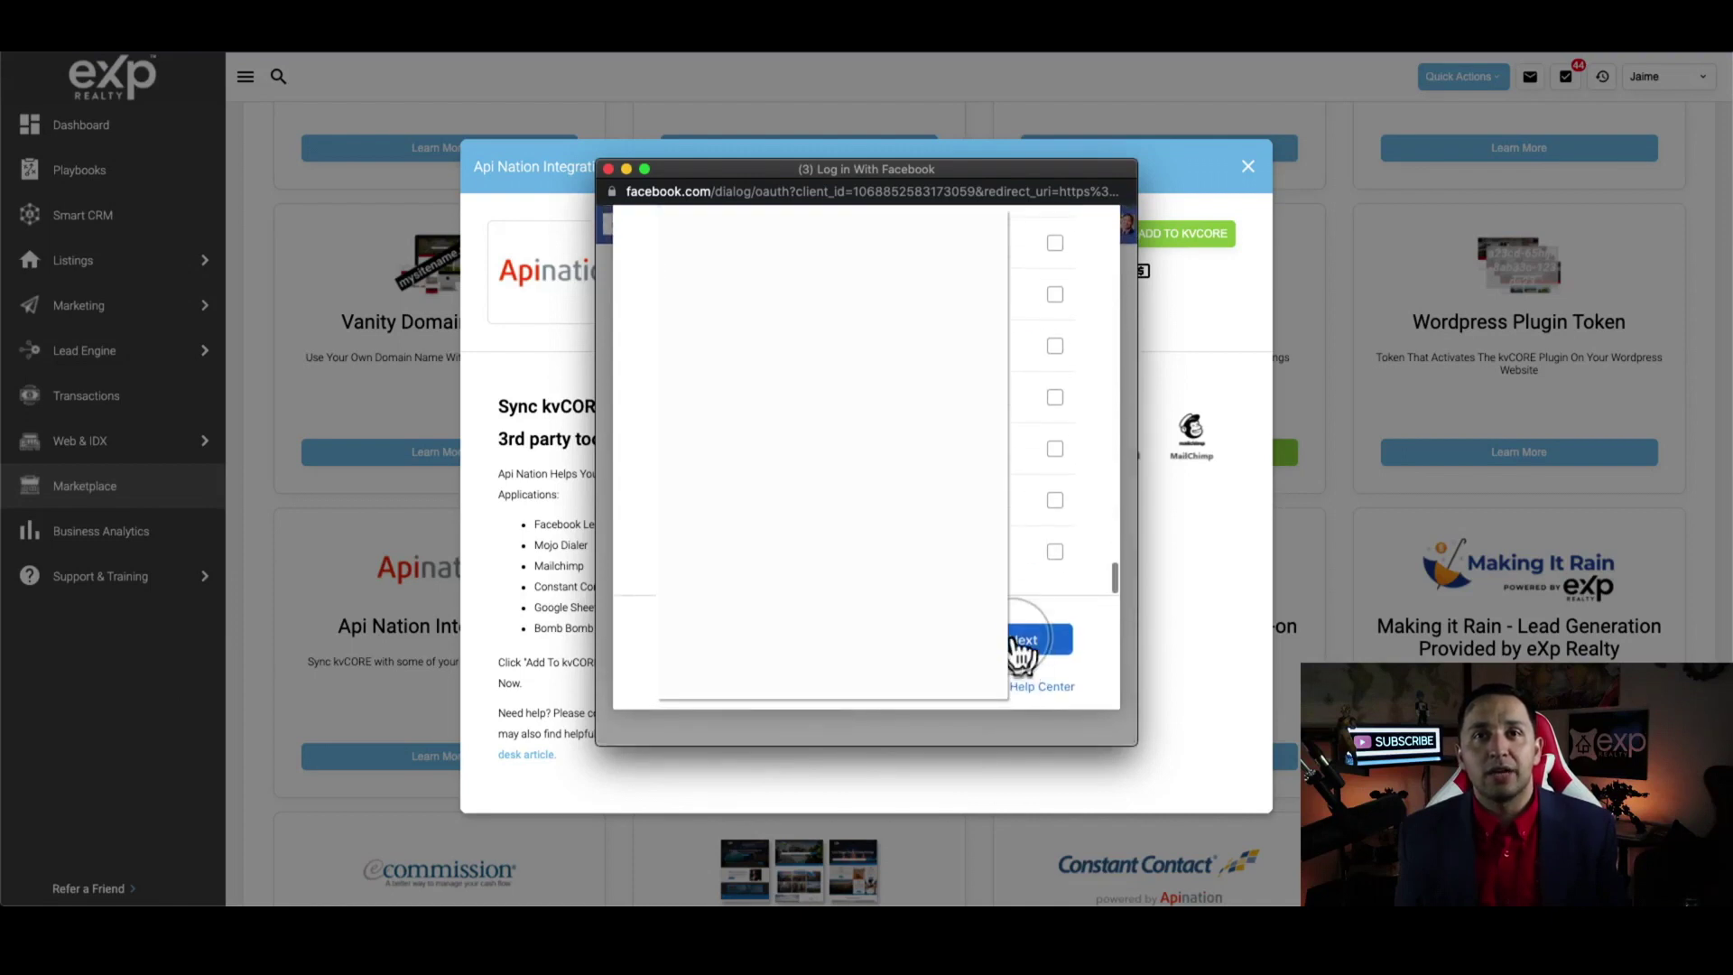
pyautogui.click(1022, 639)
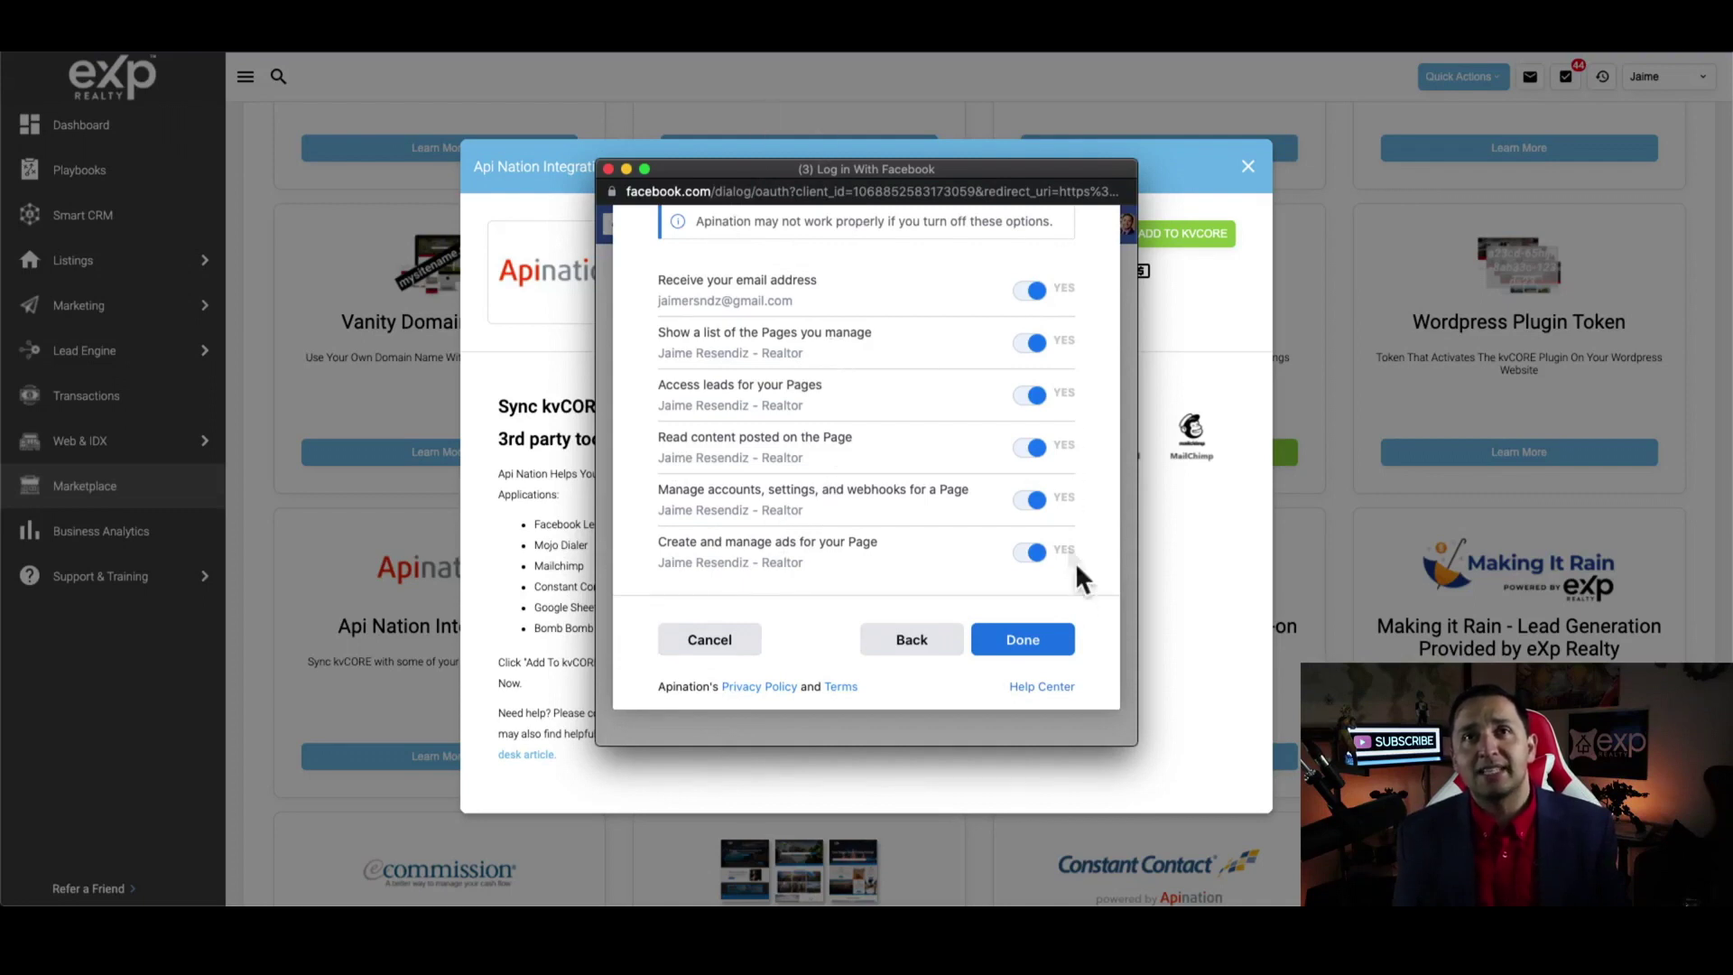
pyautogui.click(1038, 641)
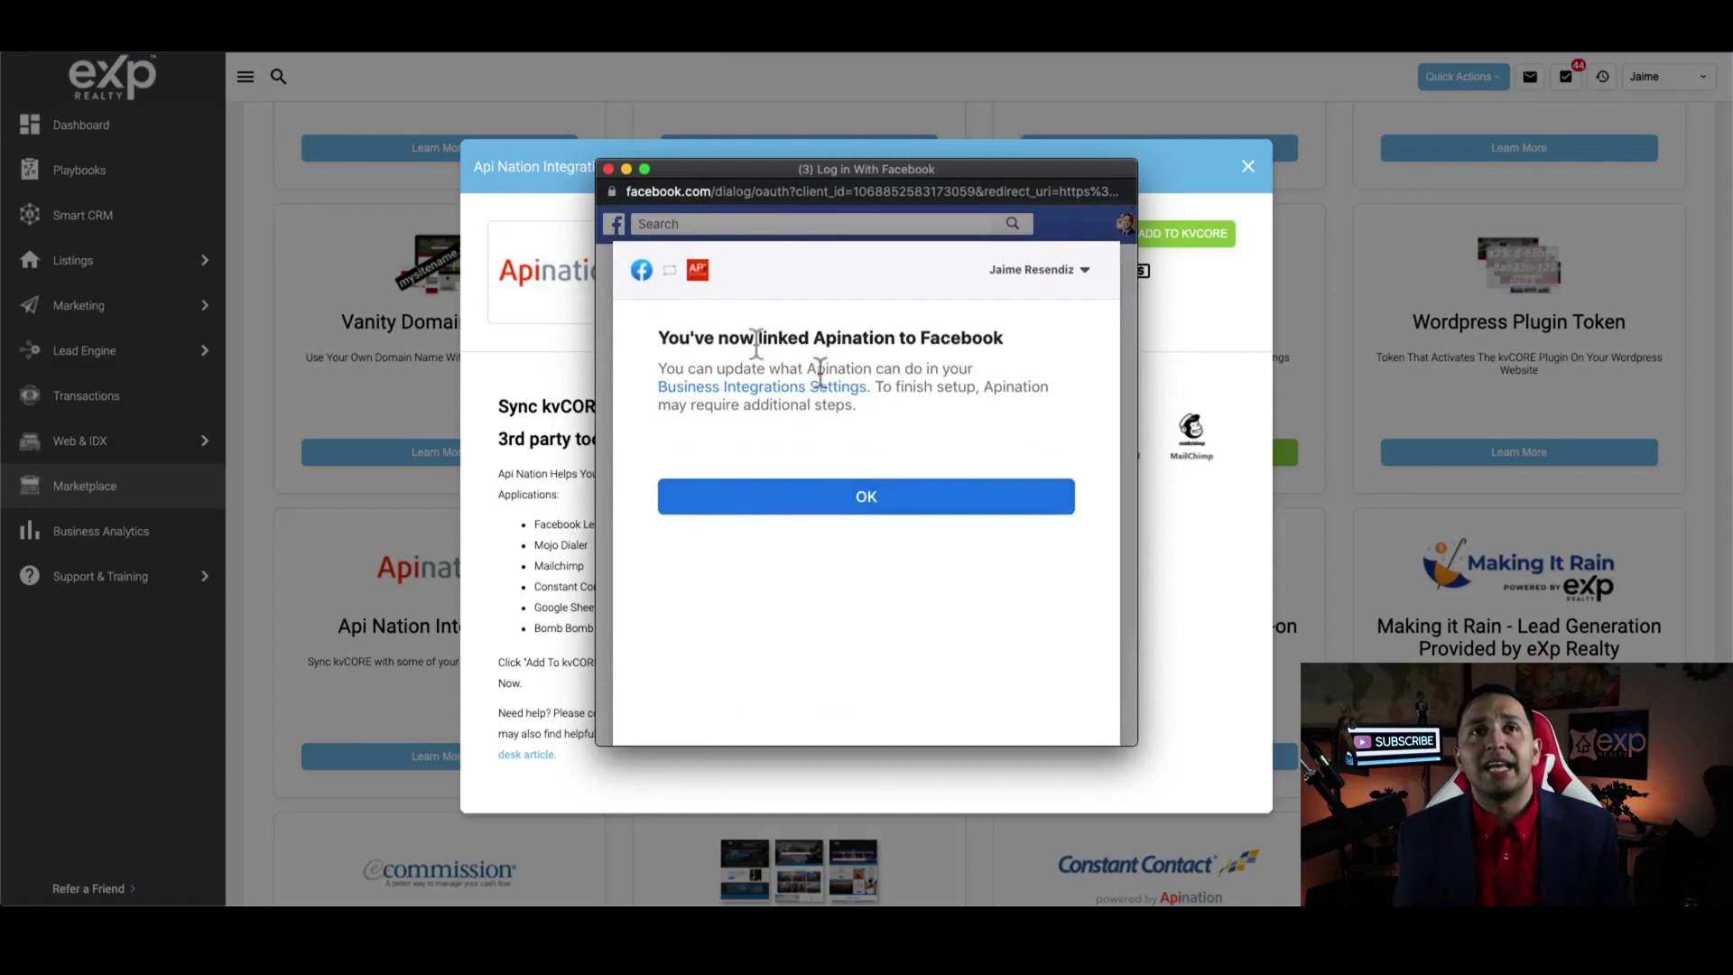
pyautogui.click(862, 505)
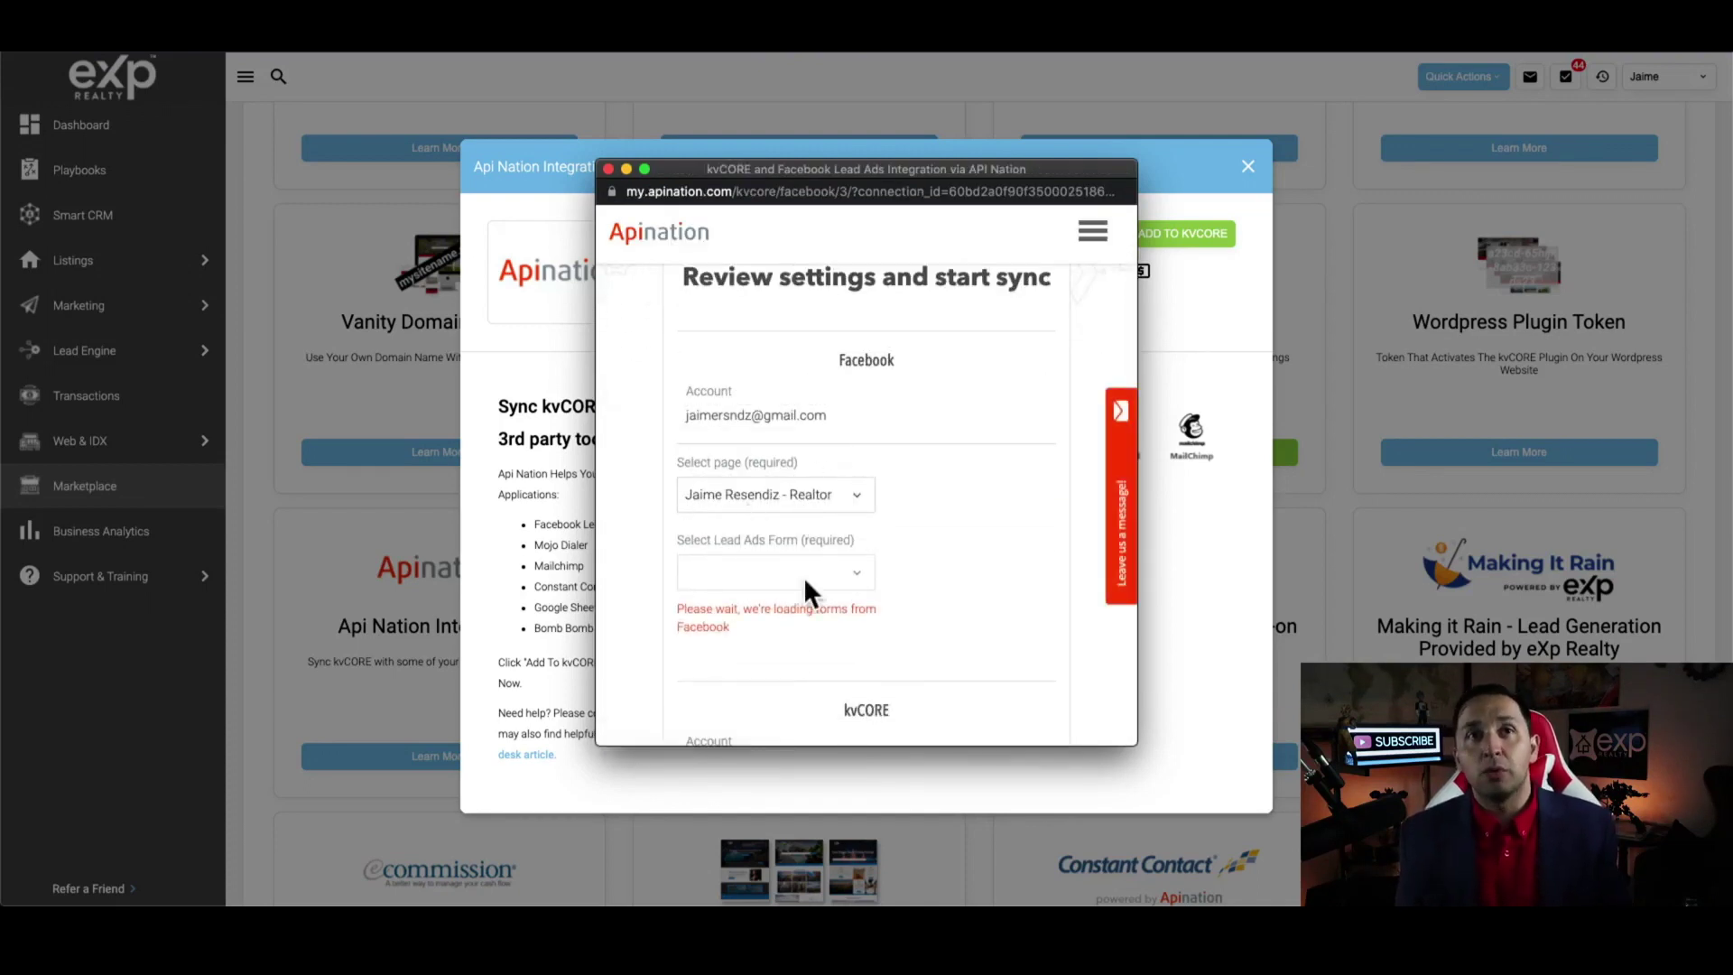
# Pick the Dallas Just Listed-YOUTUBE lead ads form instead of Cleburne - Belclaire and start the sync
pyautogui.click(856, 574)
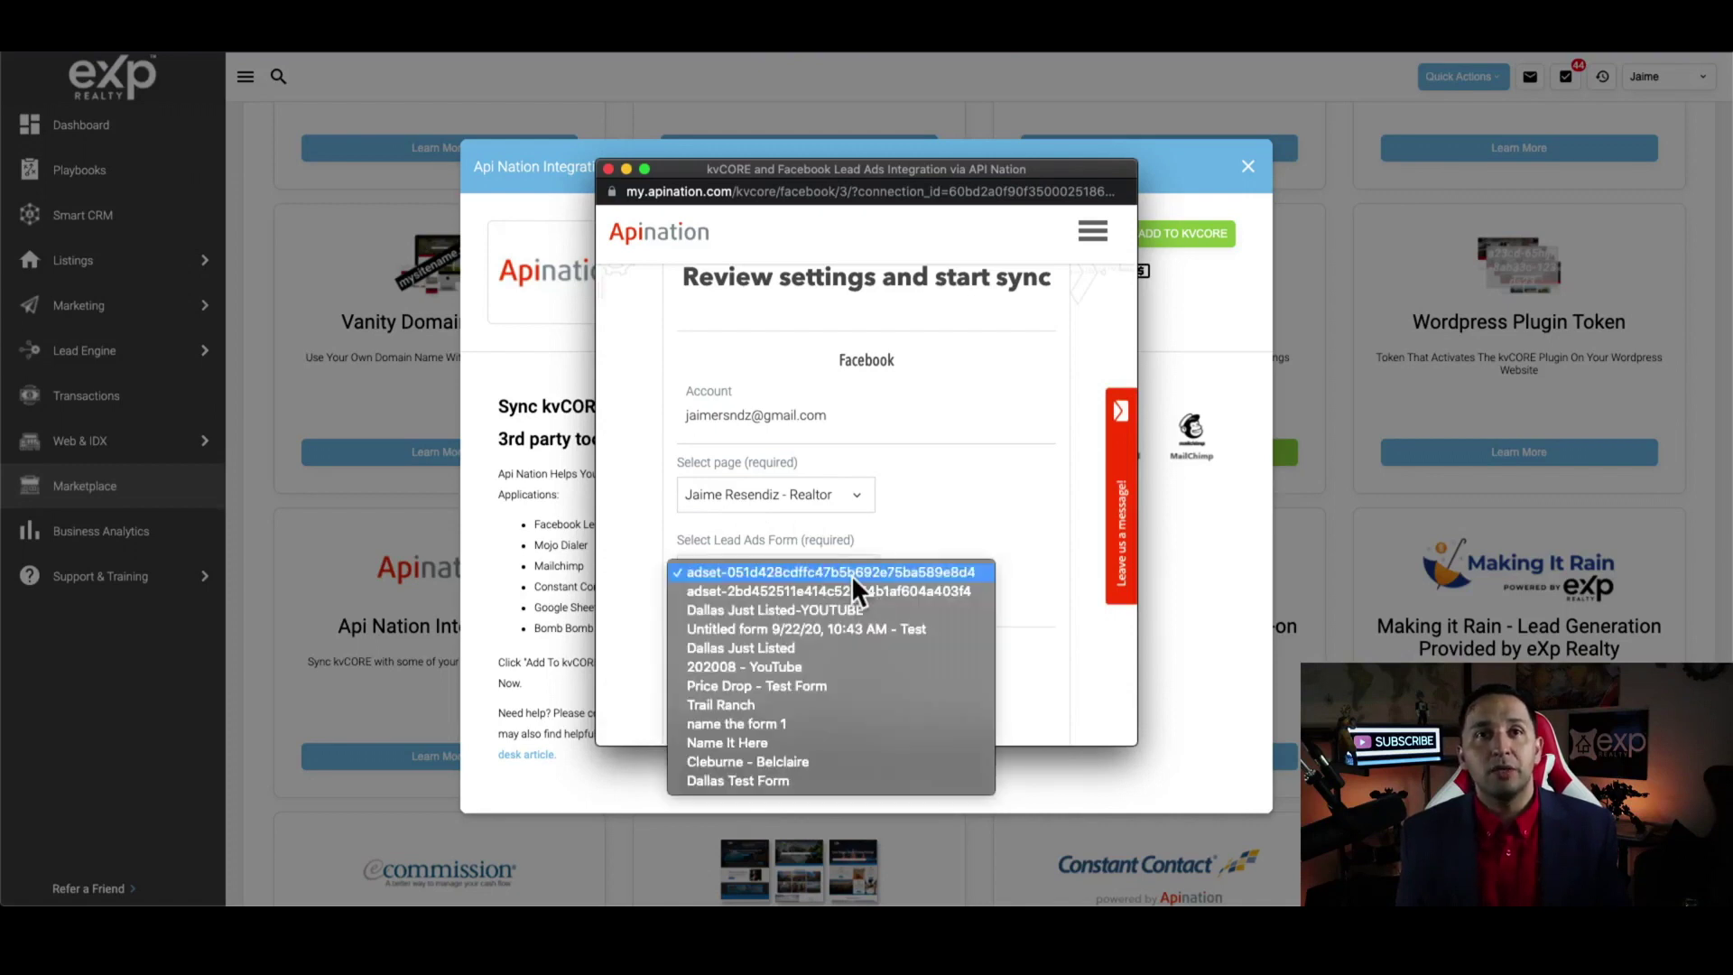
pyautogui.click(781, 759)
pyautogui.scroll(-3, 917, 544)
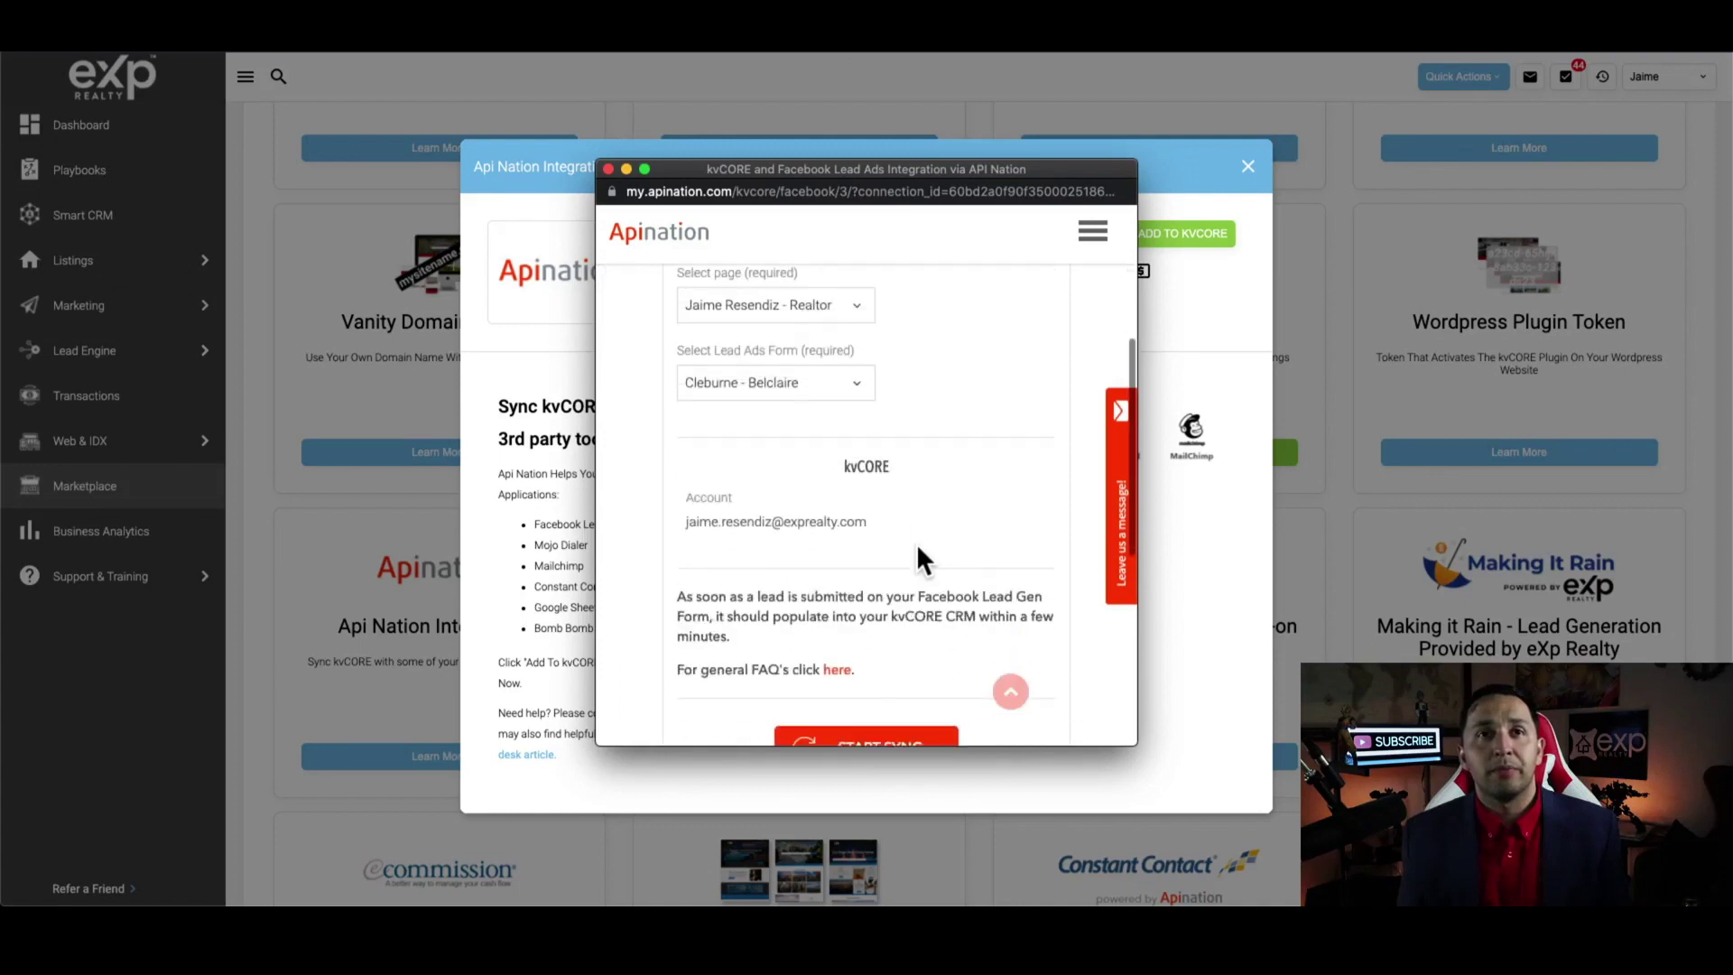
pyautogui.click(816, 382)
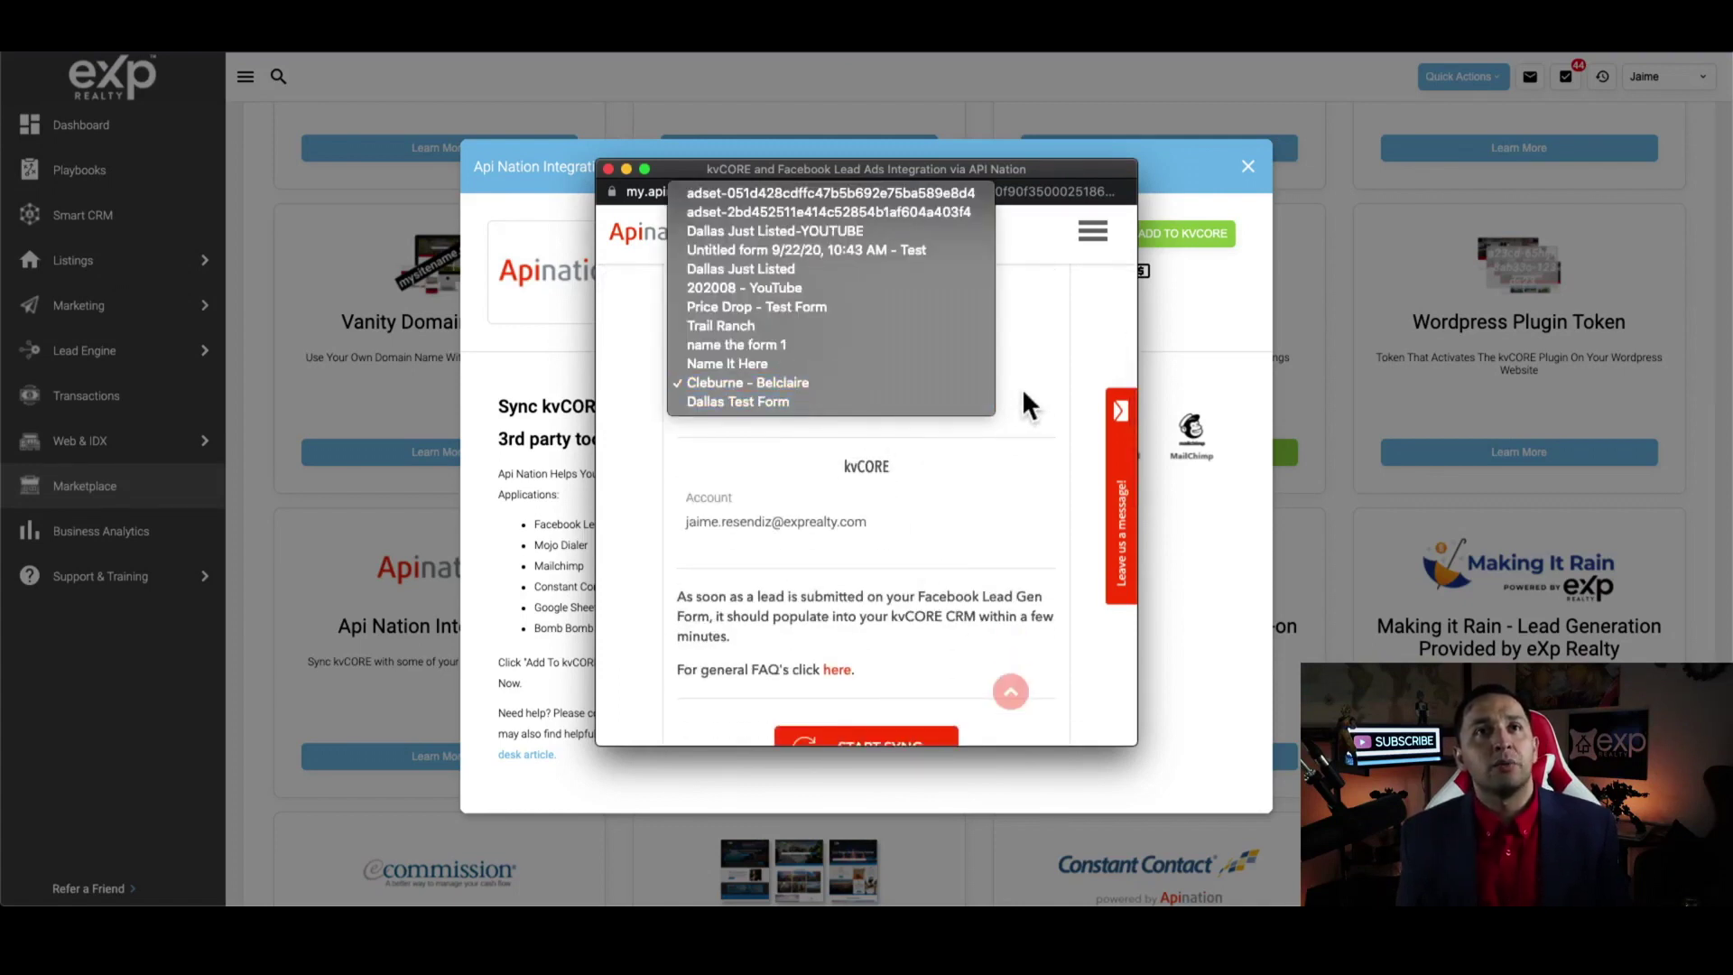
pyautogui.click(821, 231)
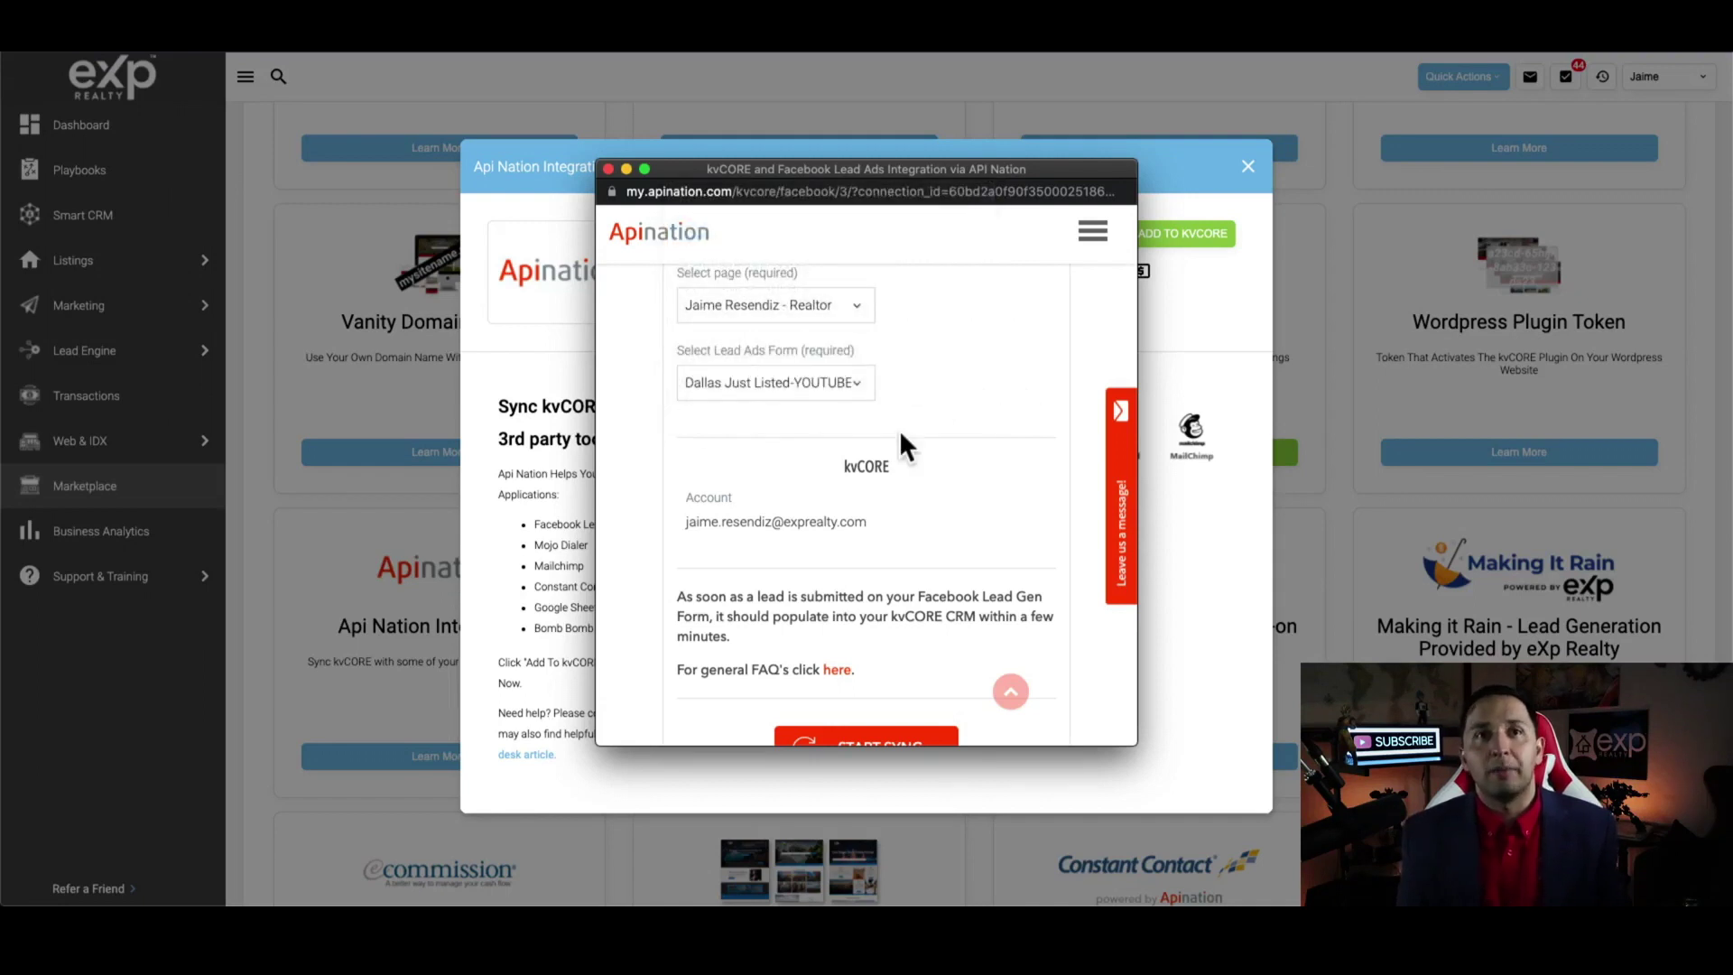
pyautogui.scroll(-2, 900, 430)
pyautogui.scroll(4, 899, 429)
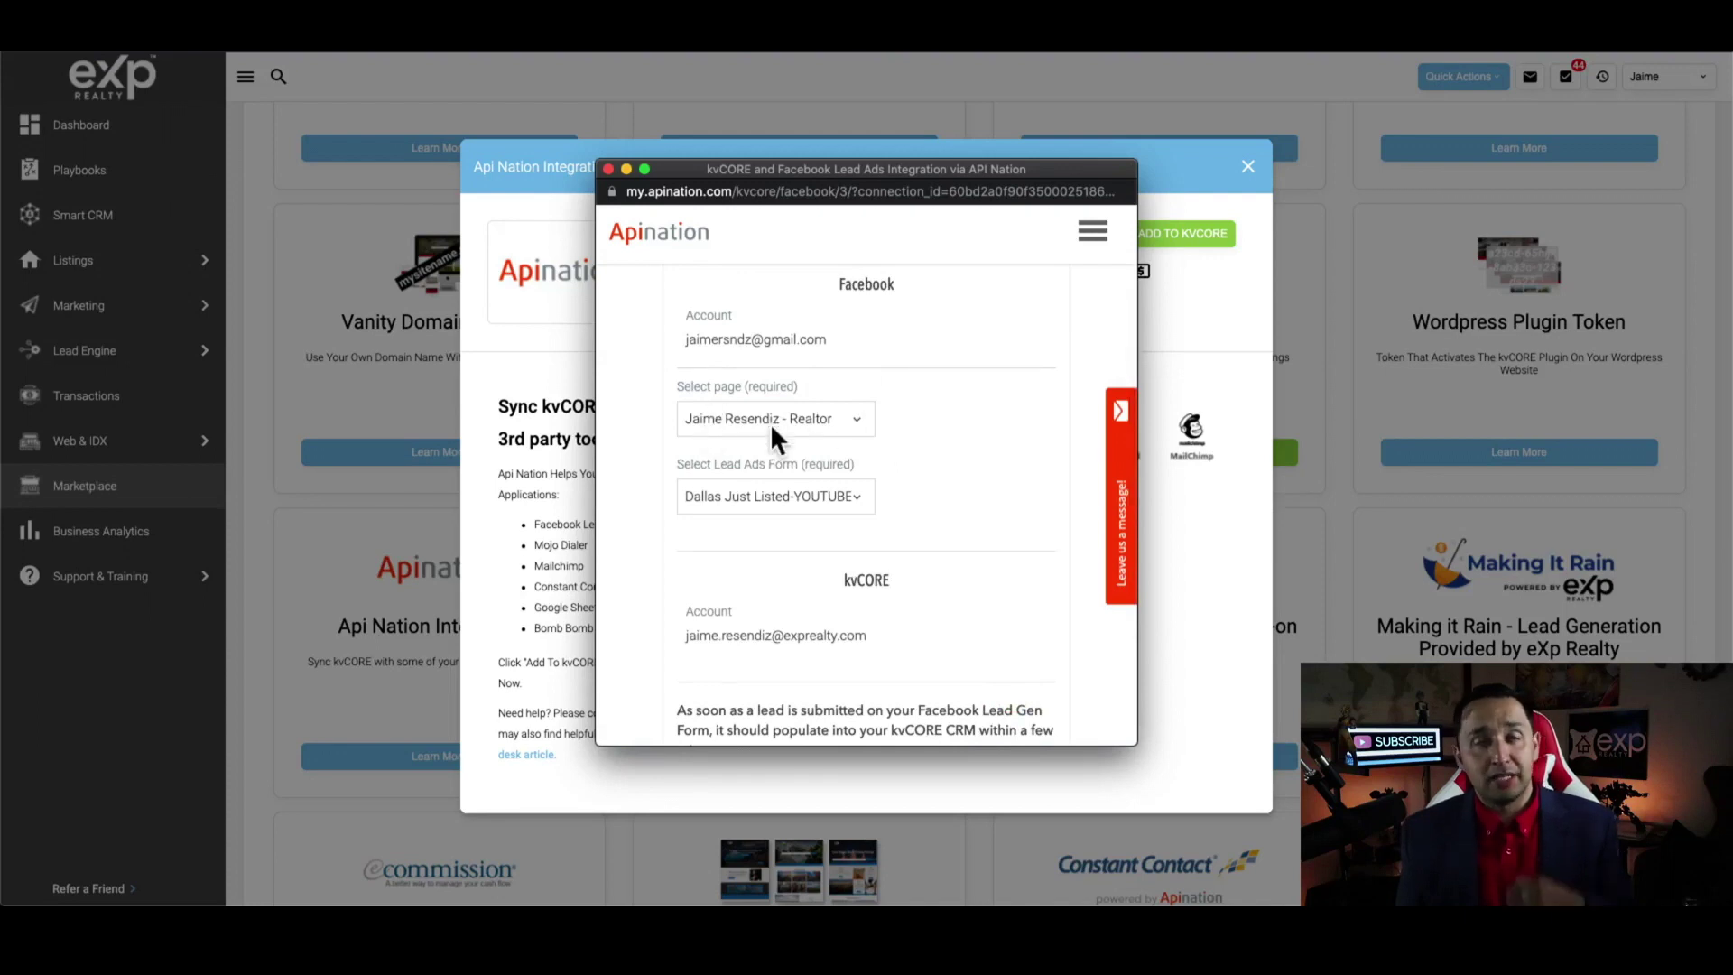
pyautogui.scroll(-2, 771, 422)
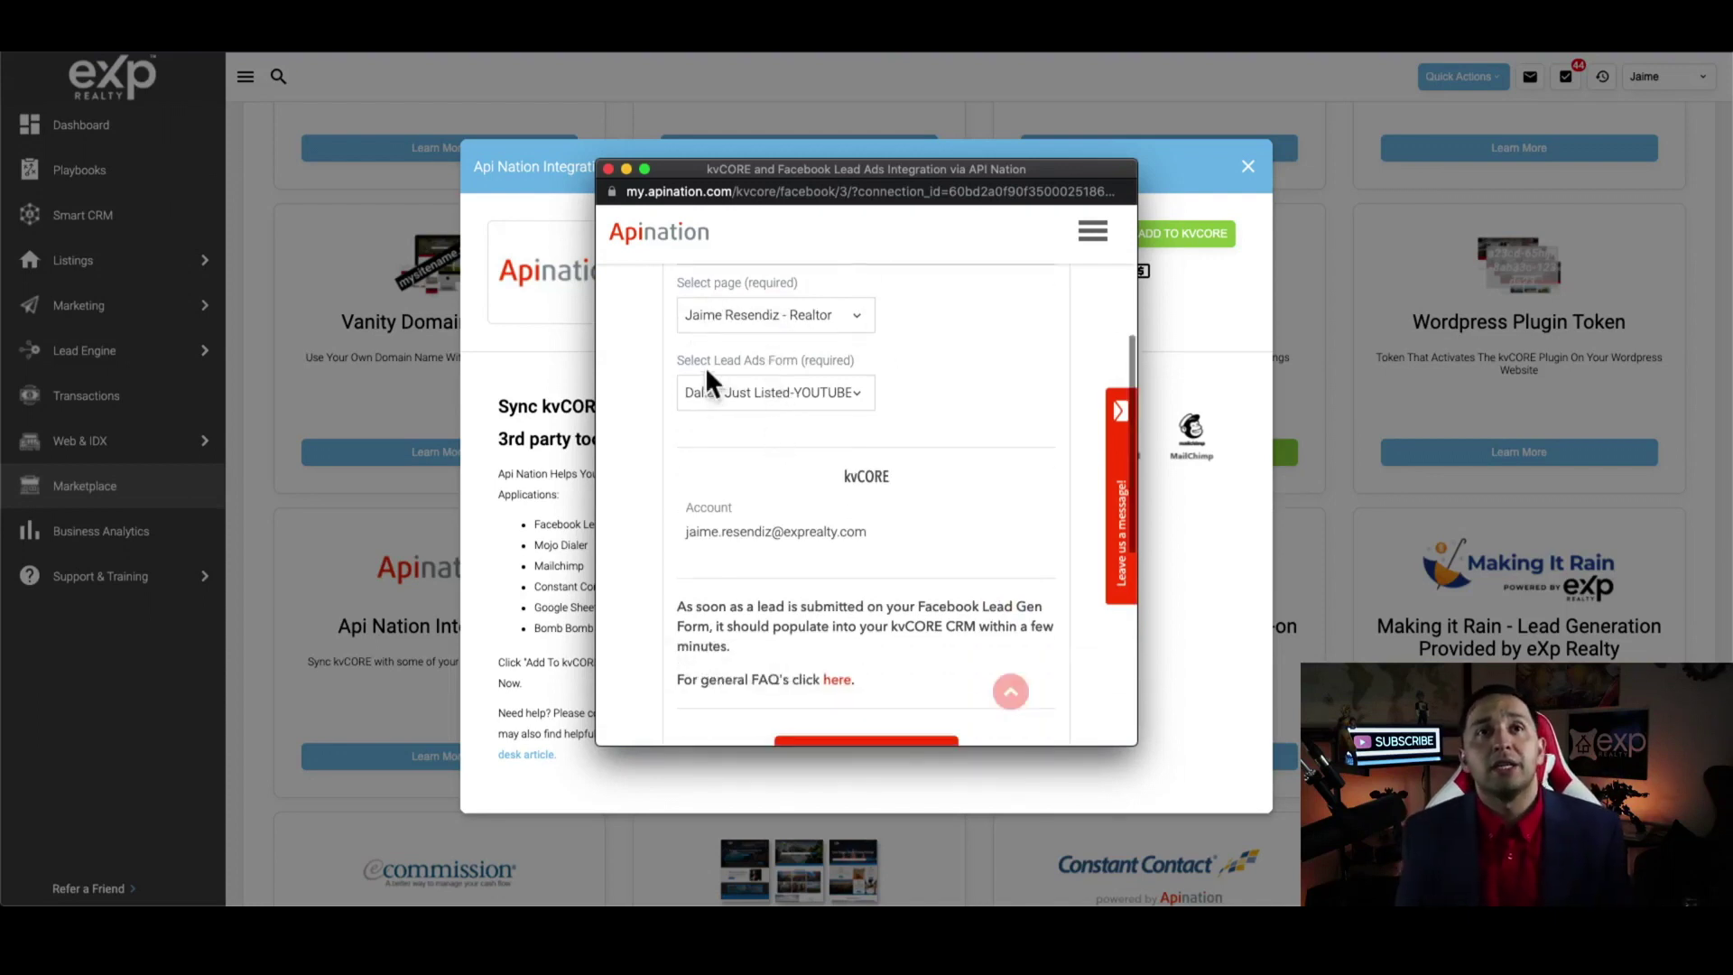
pyautogui.scroll(-3, 903, 472)
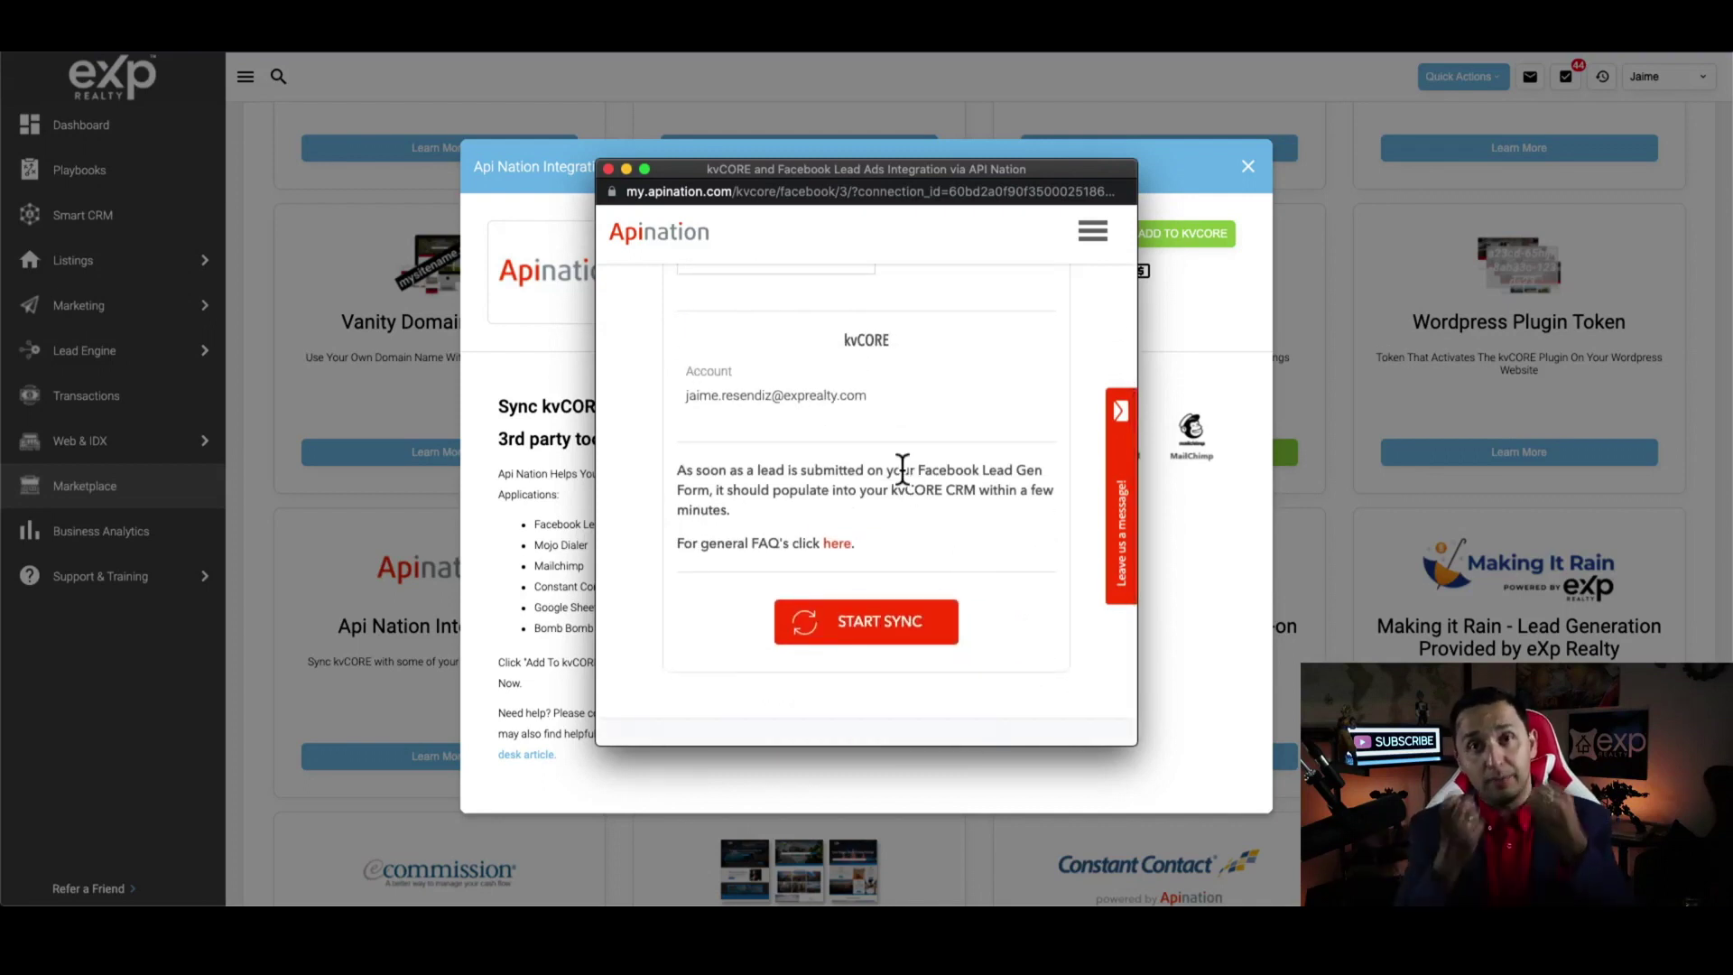
pyautogui.click(871, 623)
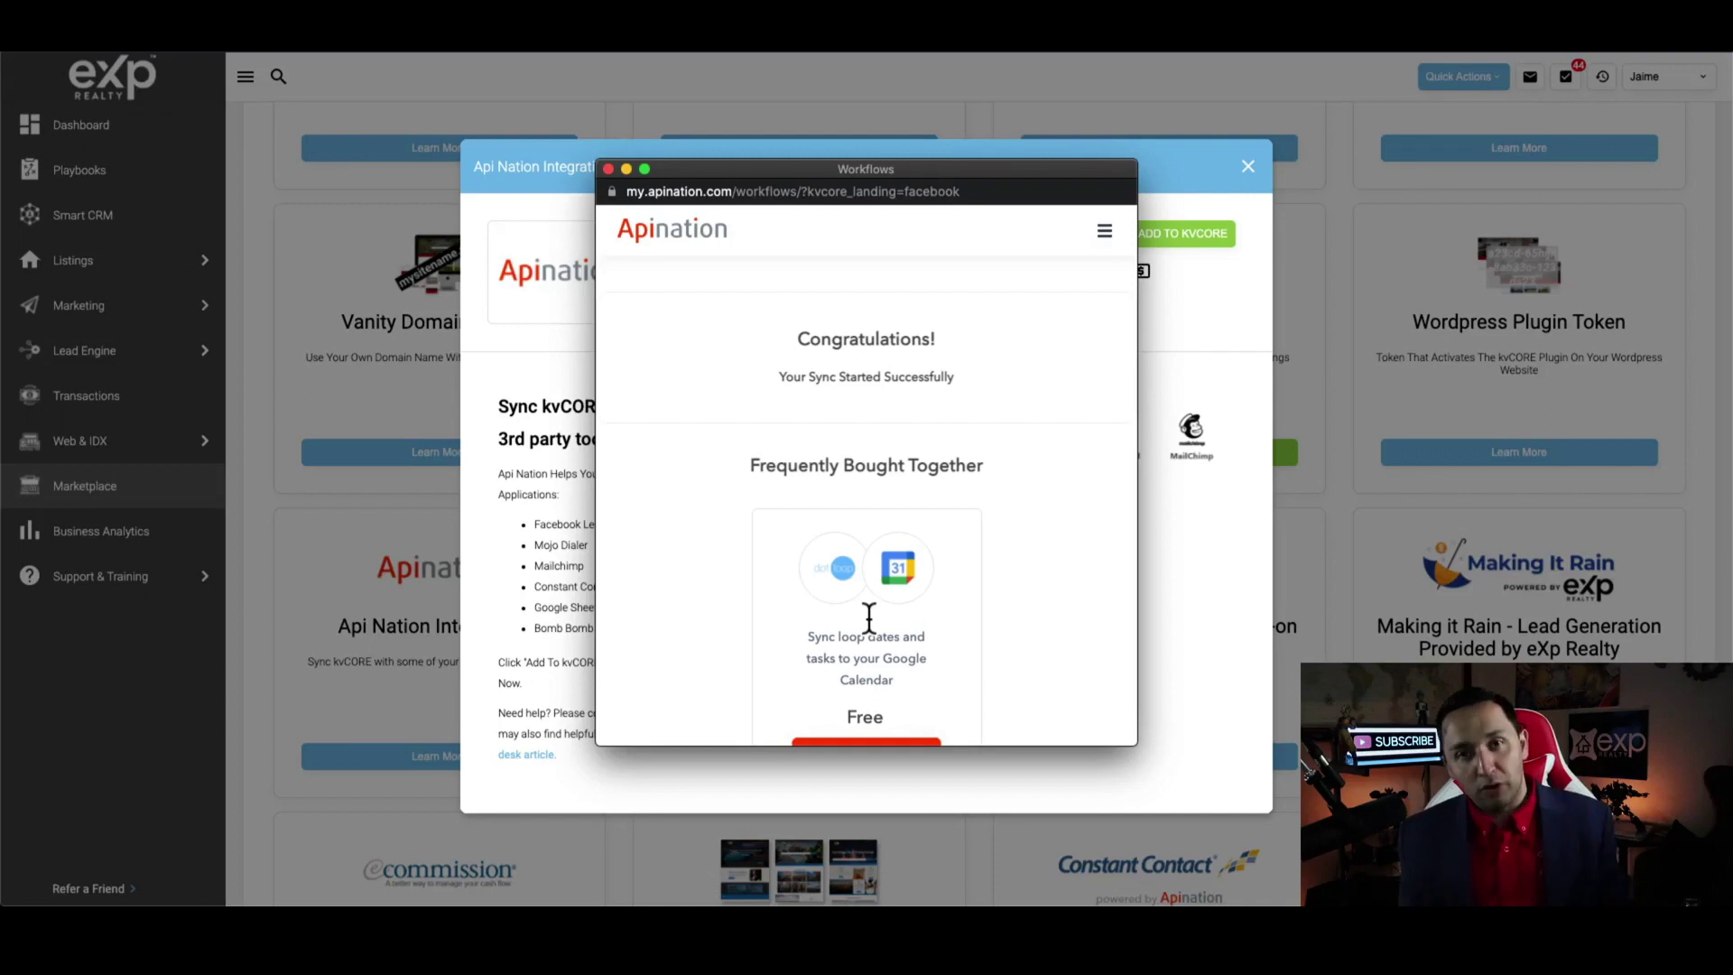
# Follow the Congratulations page link to the list of purchased syncs
pyautogui.scroll(-3, 869, 618)
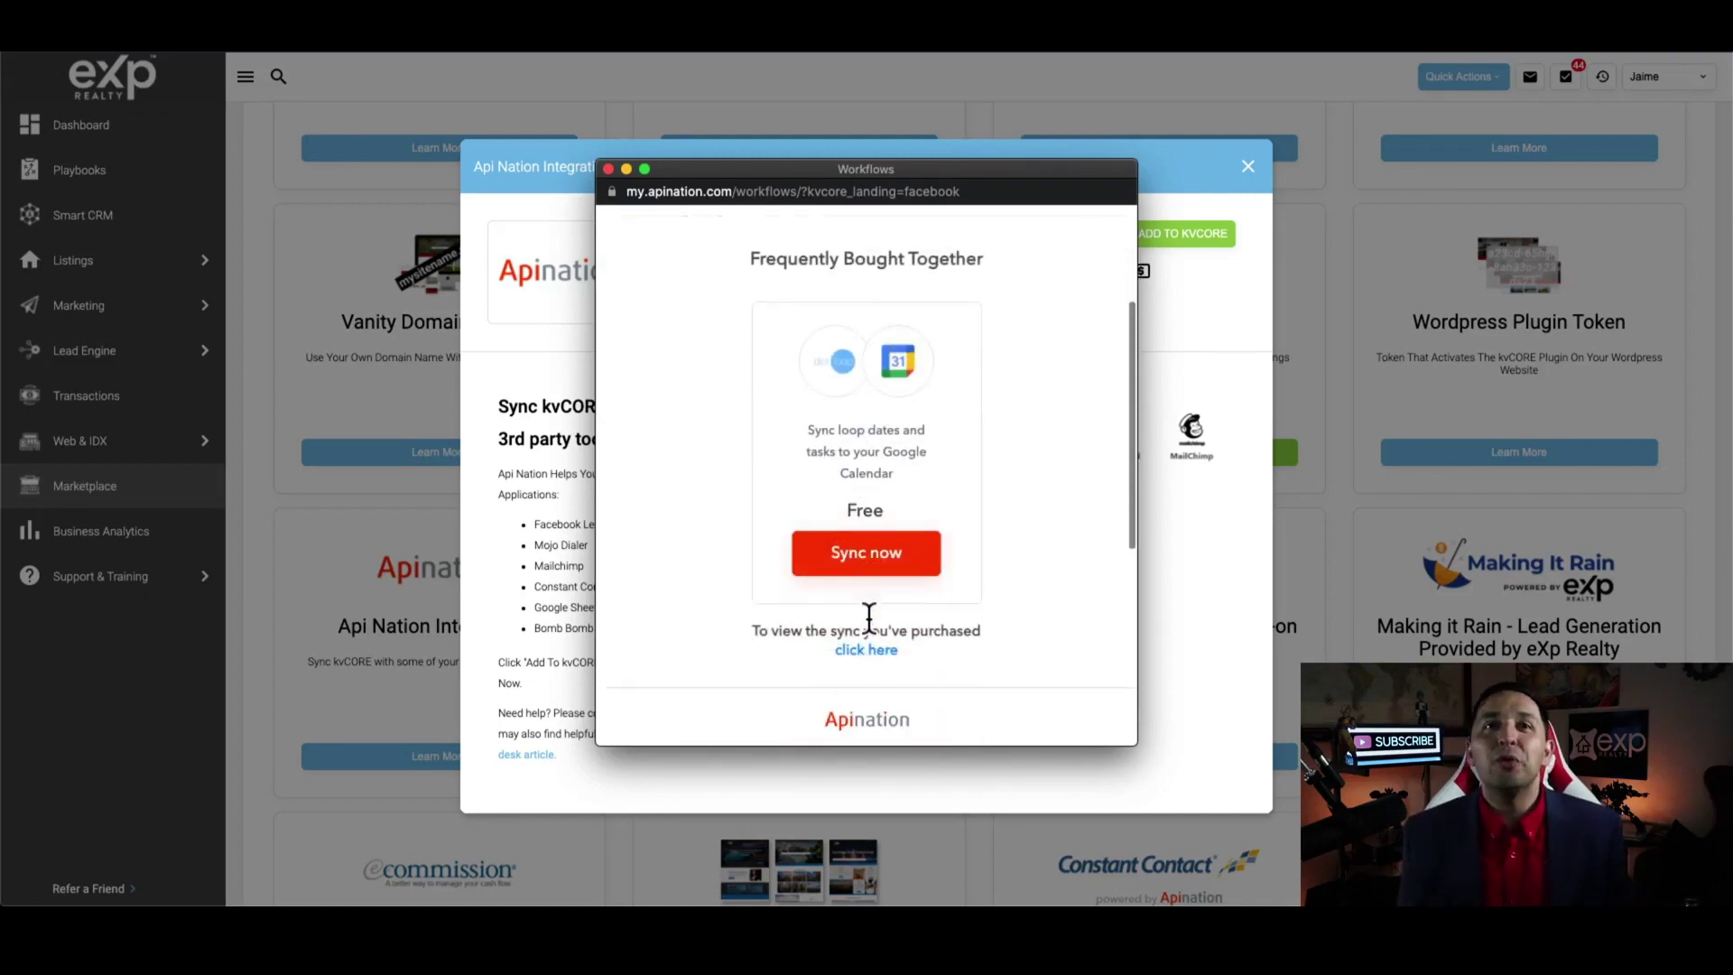
pyautogui.scroll(3, 868, 618)
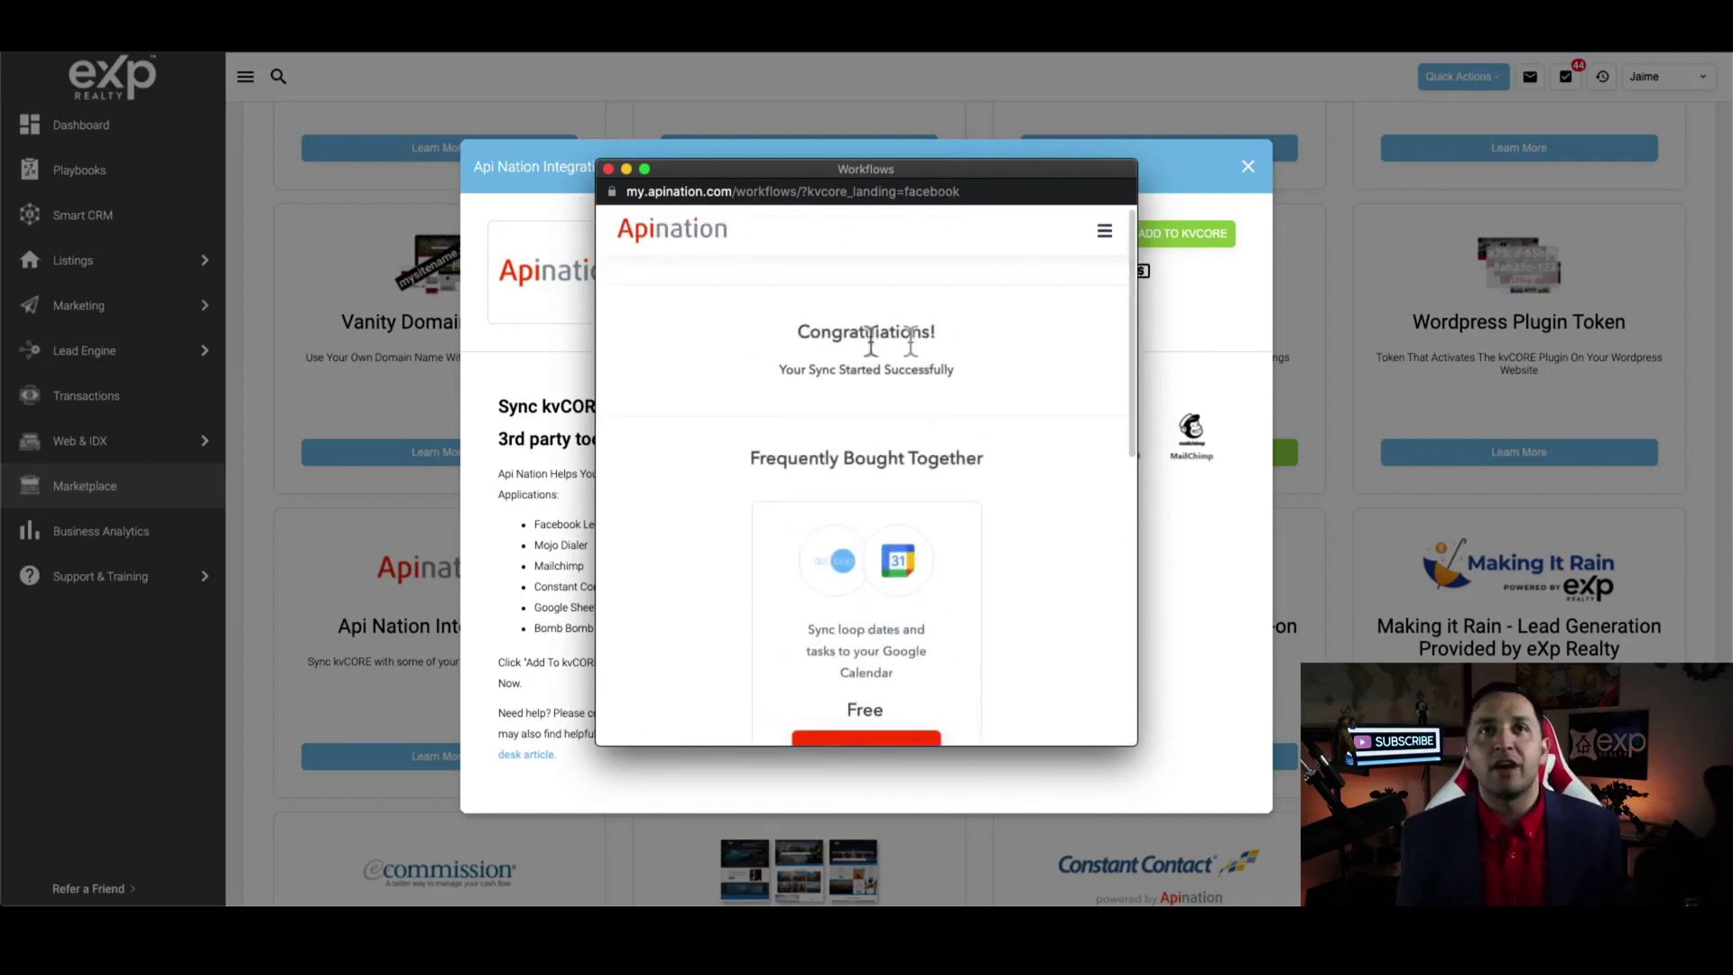
pyautogui.scroll(-3, 1003, 430)
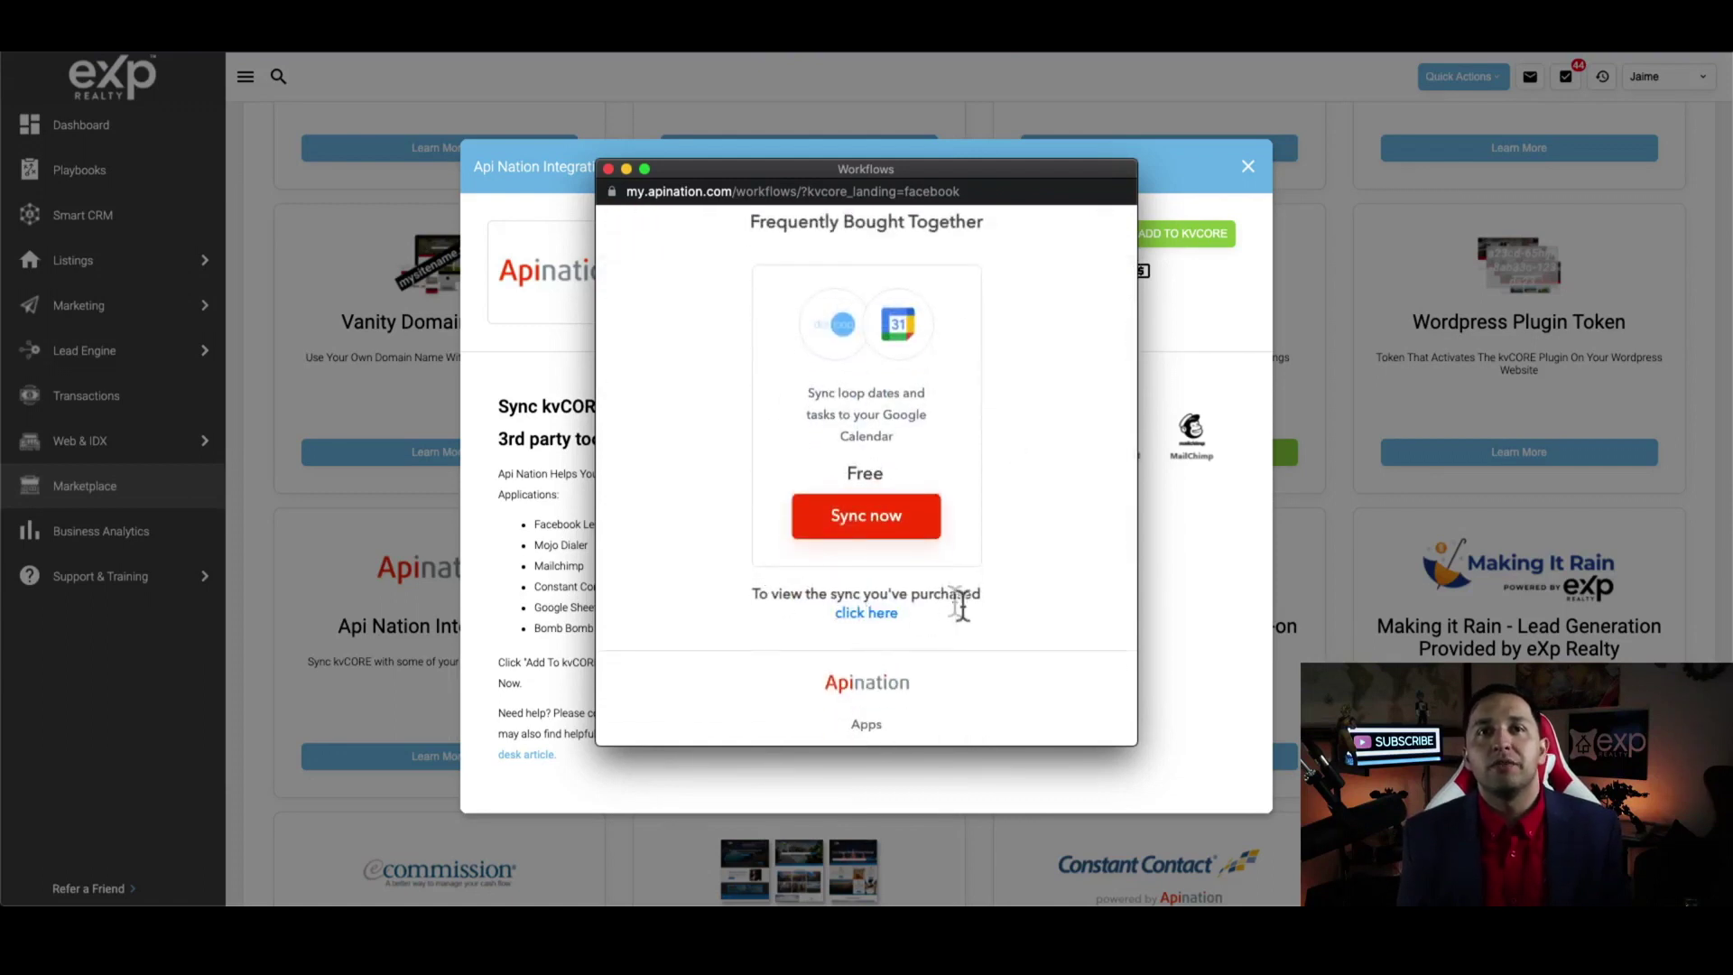
pyautogui.click(860, 614)
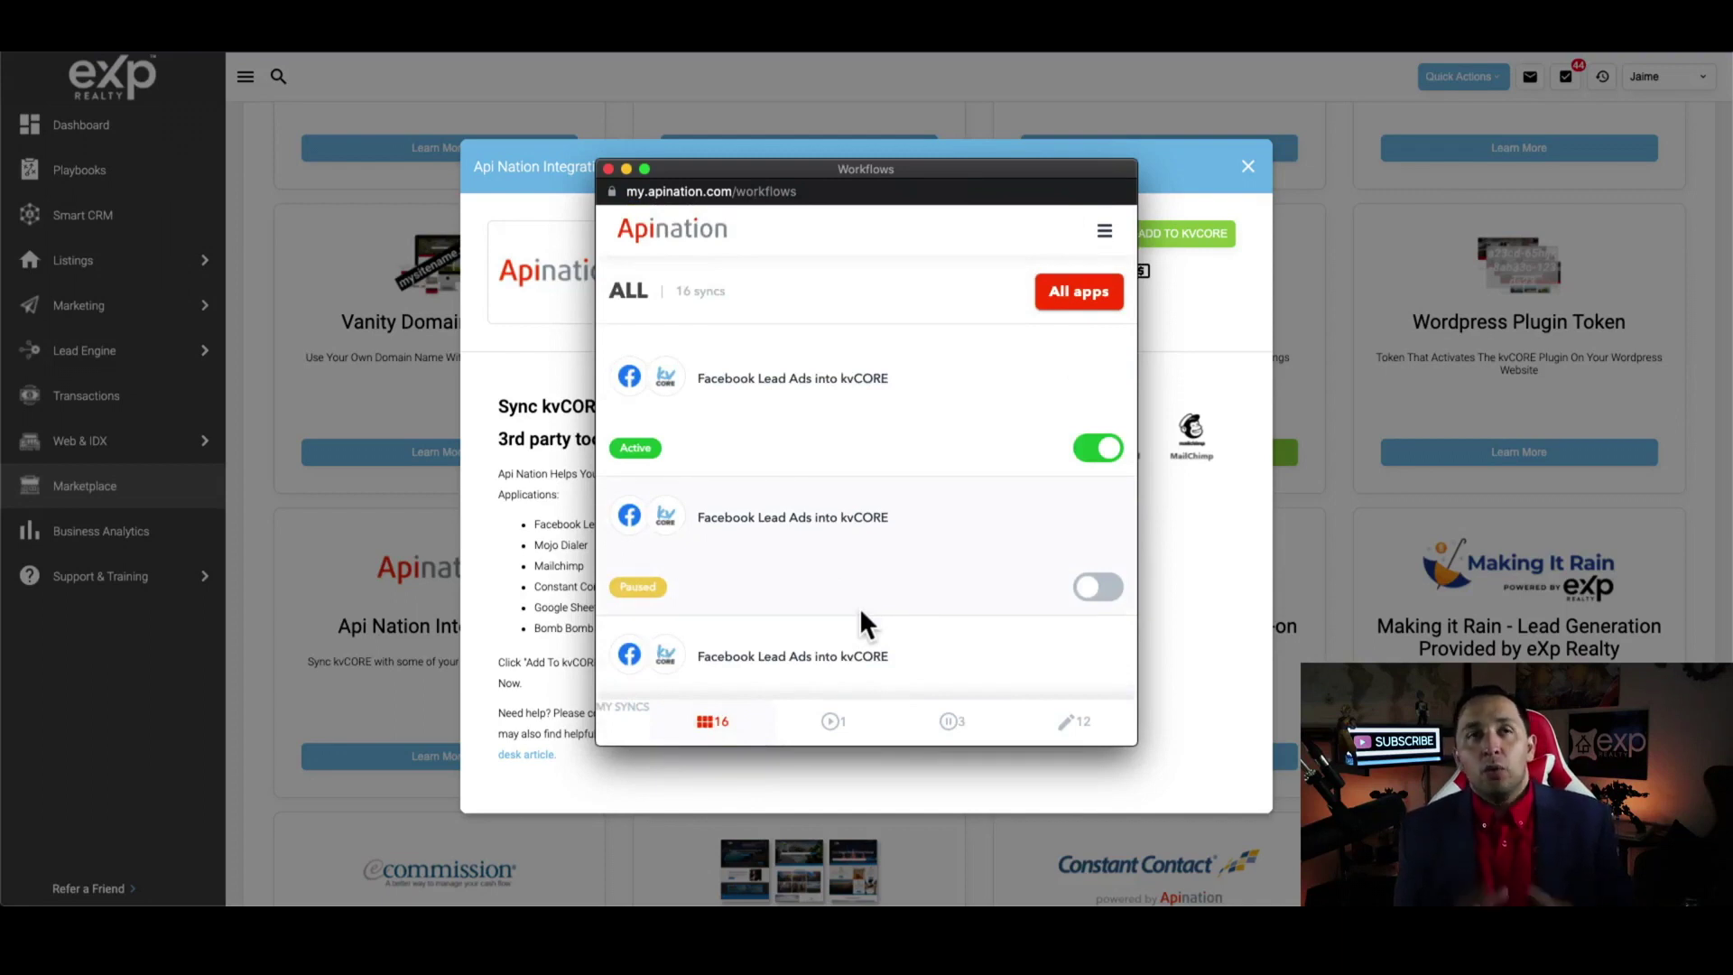
pyautogui.click(1104, 232)
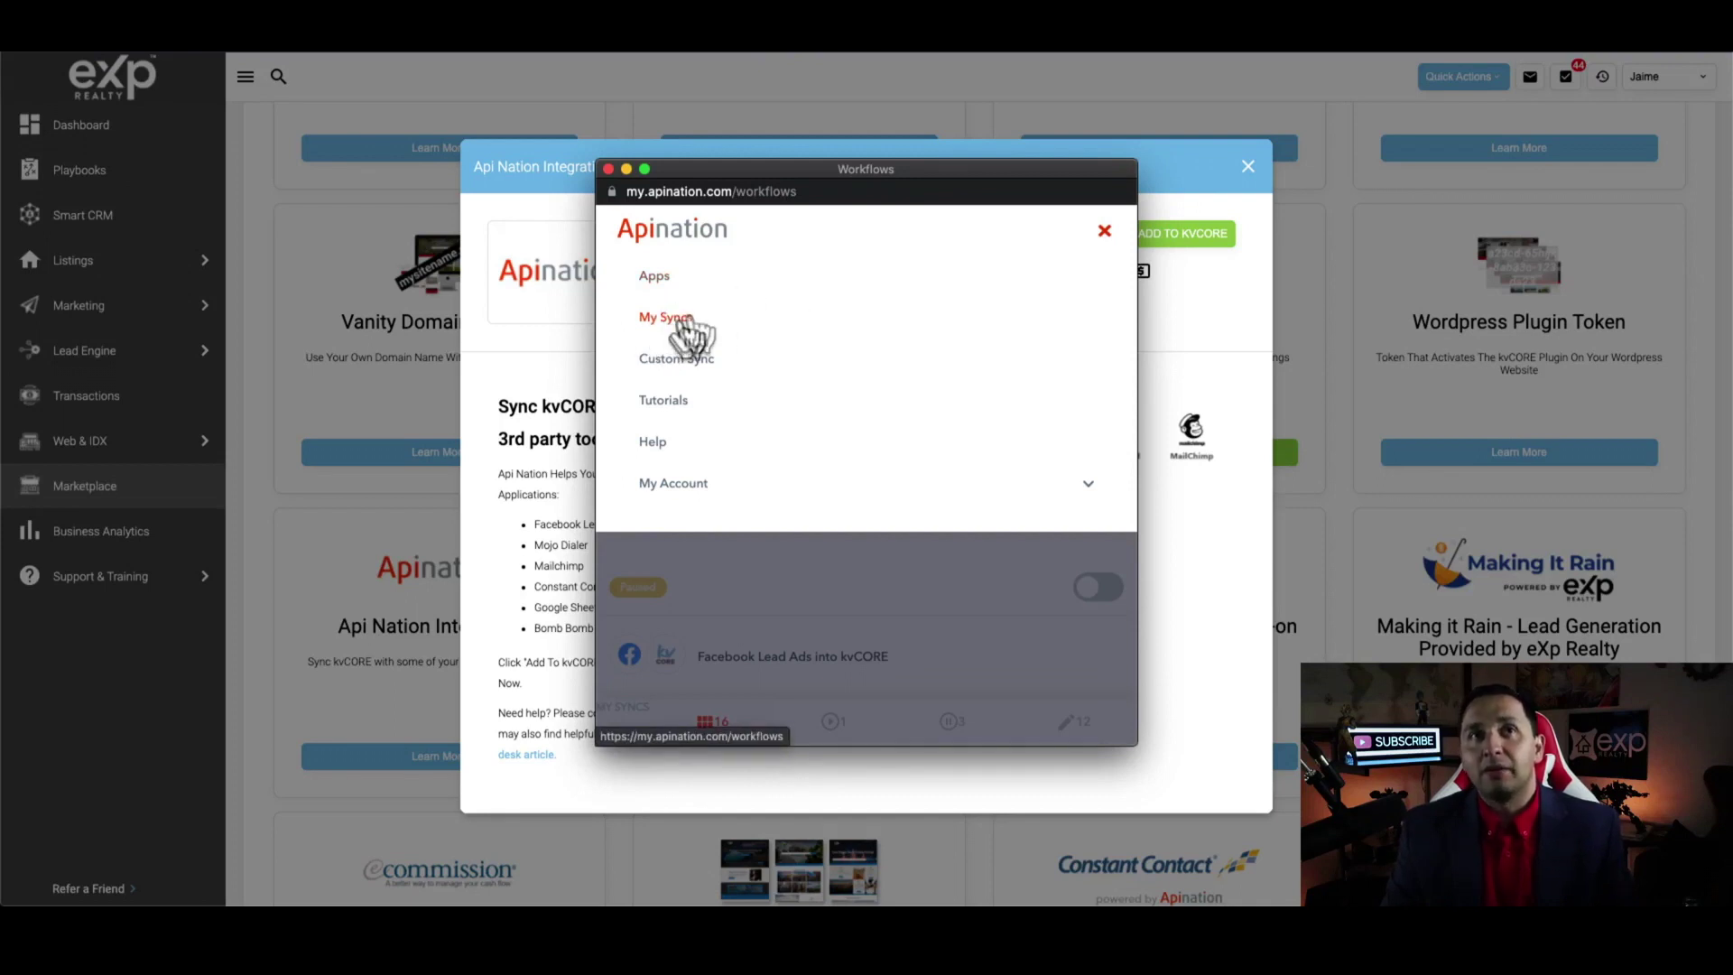
pyautogui.click(825, 582)
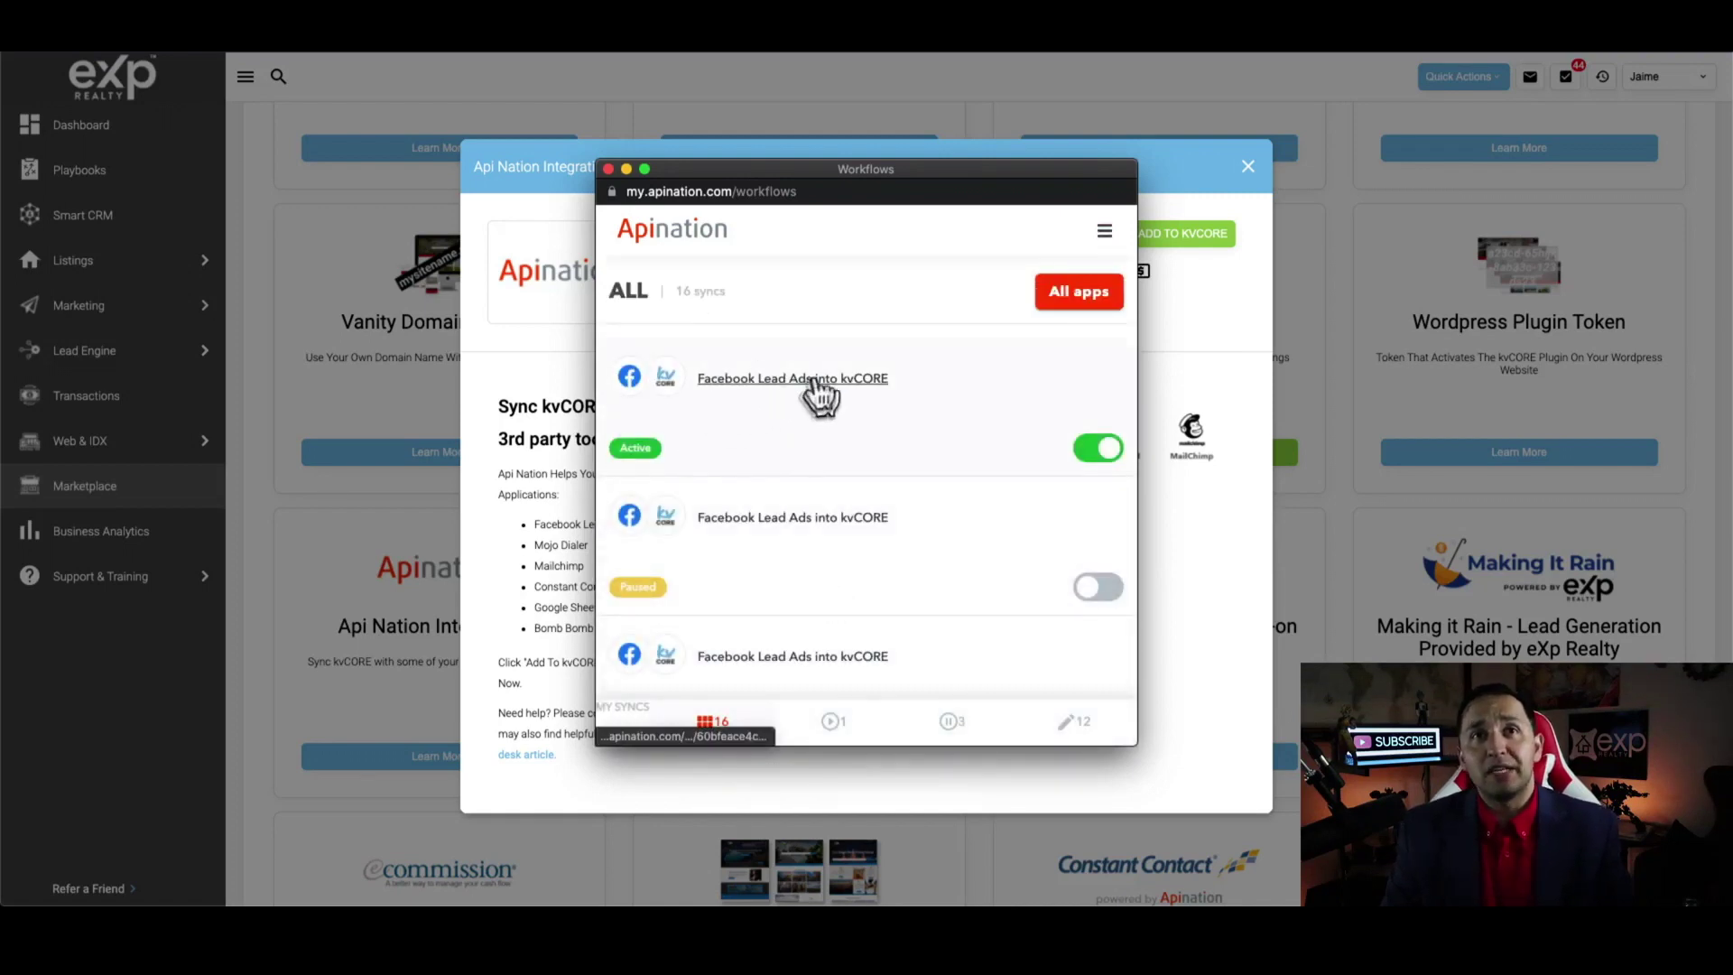
pyautogui.scroll(-6, 808, 553)
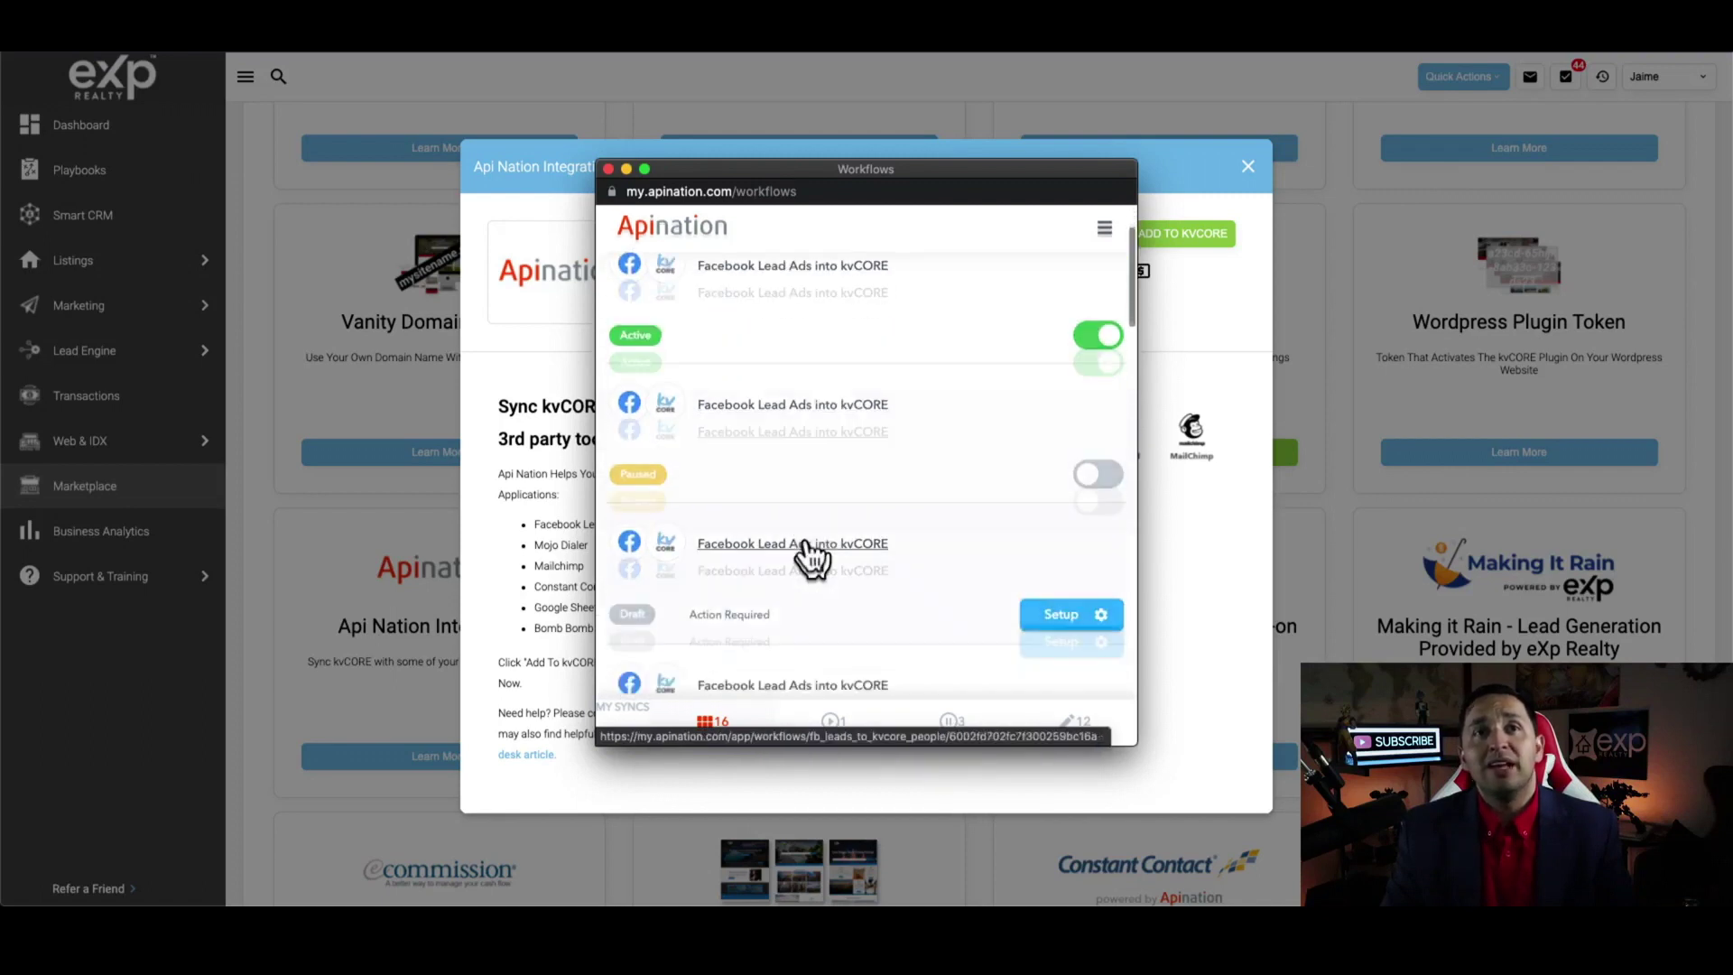
pyautogui.scroll(-10, 813, 553)
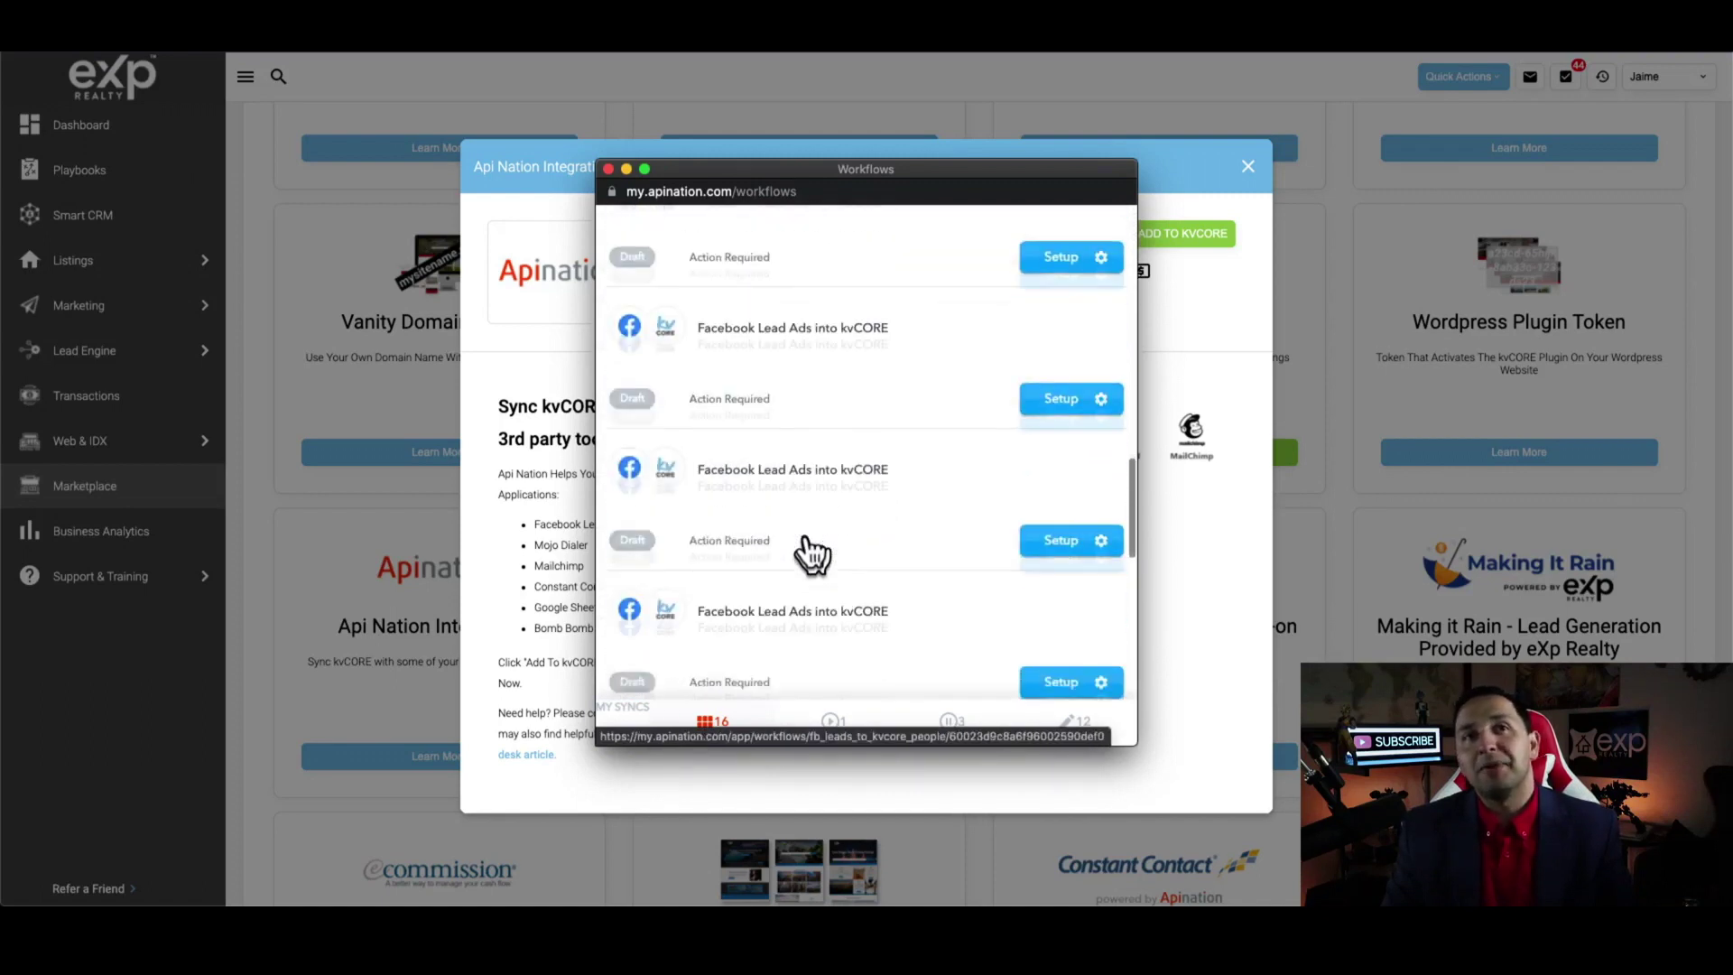
pyautogui.scroll(10, 810, 553)
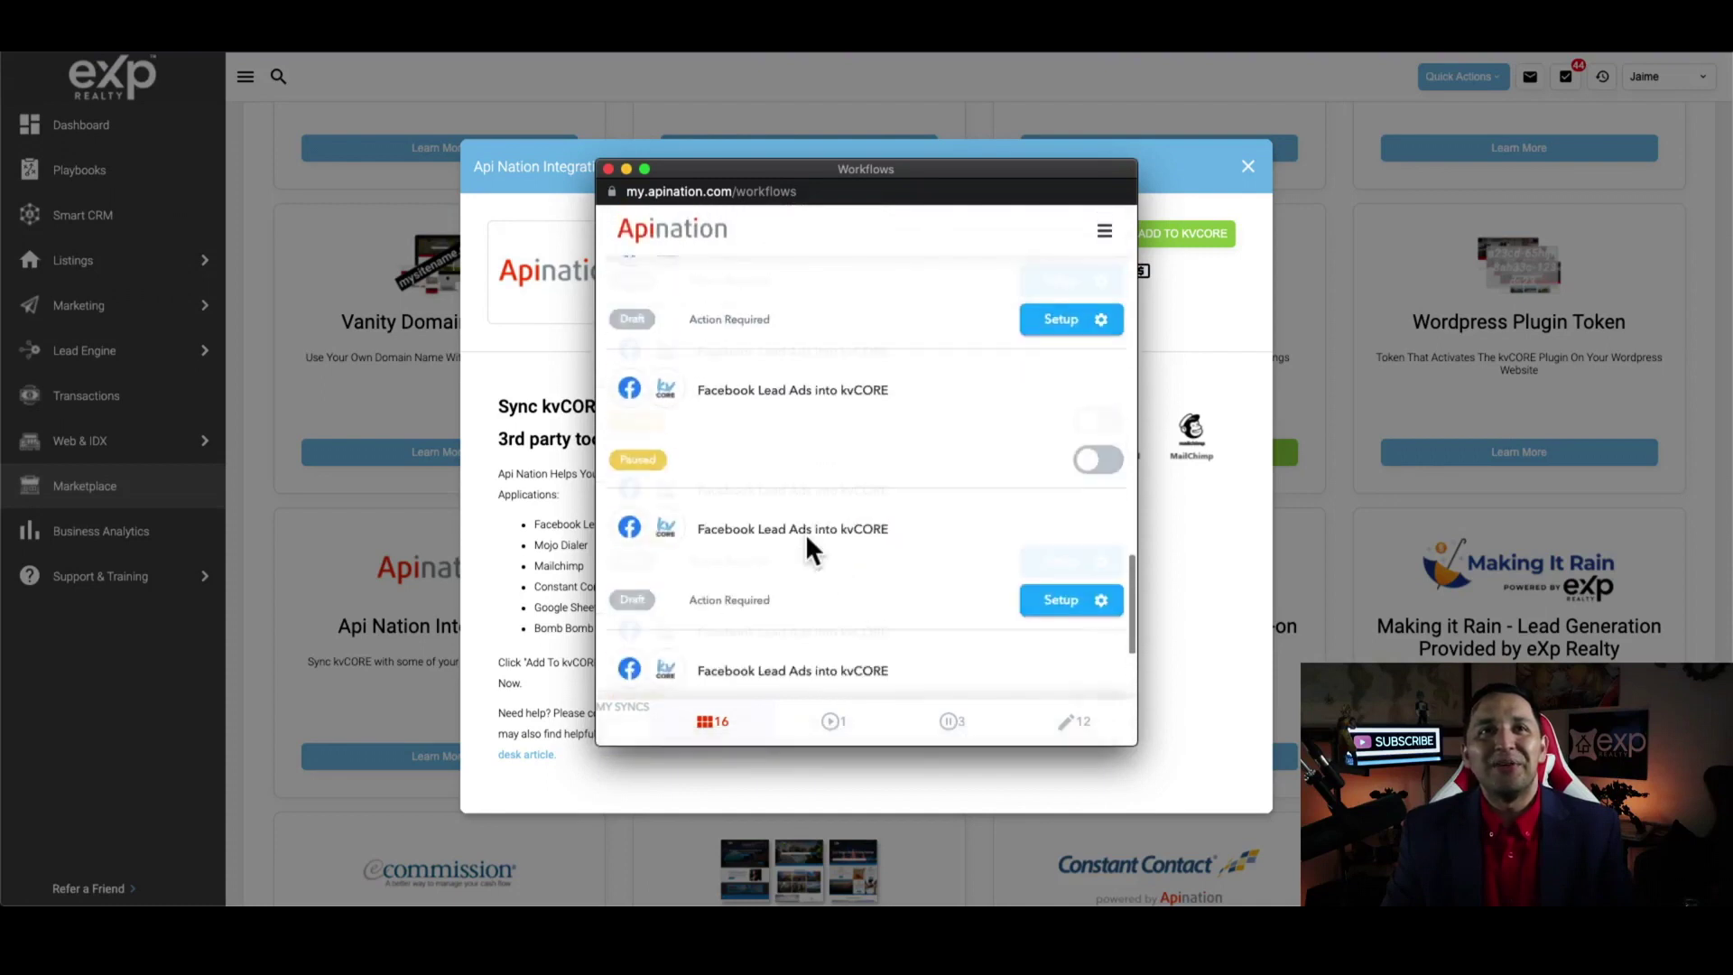
pyautogui.scroll(10, 810, 553)
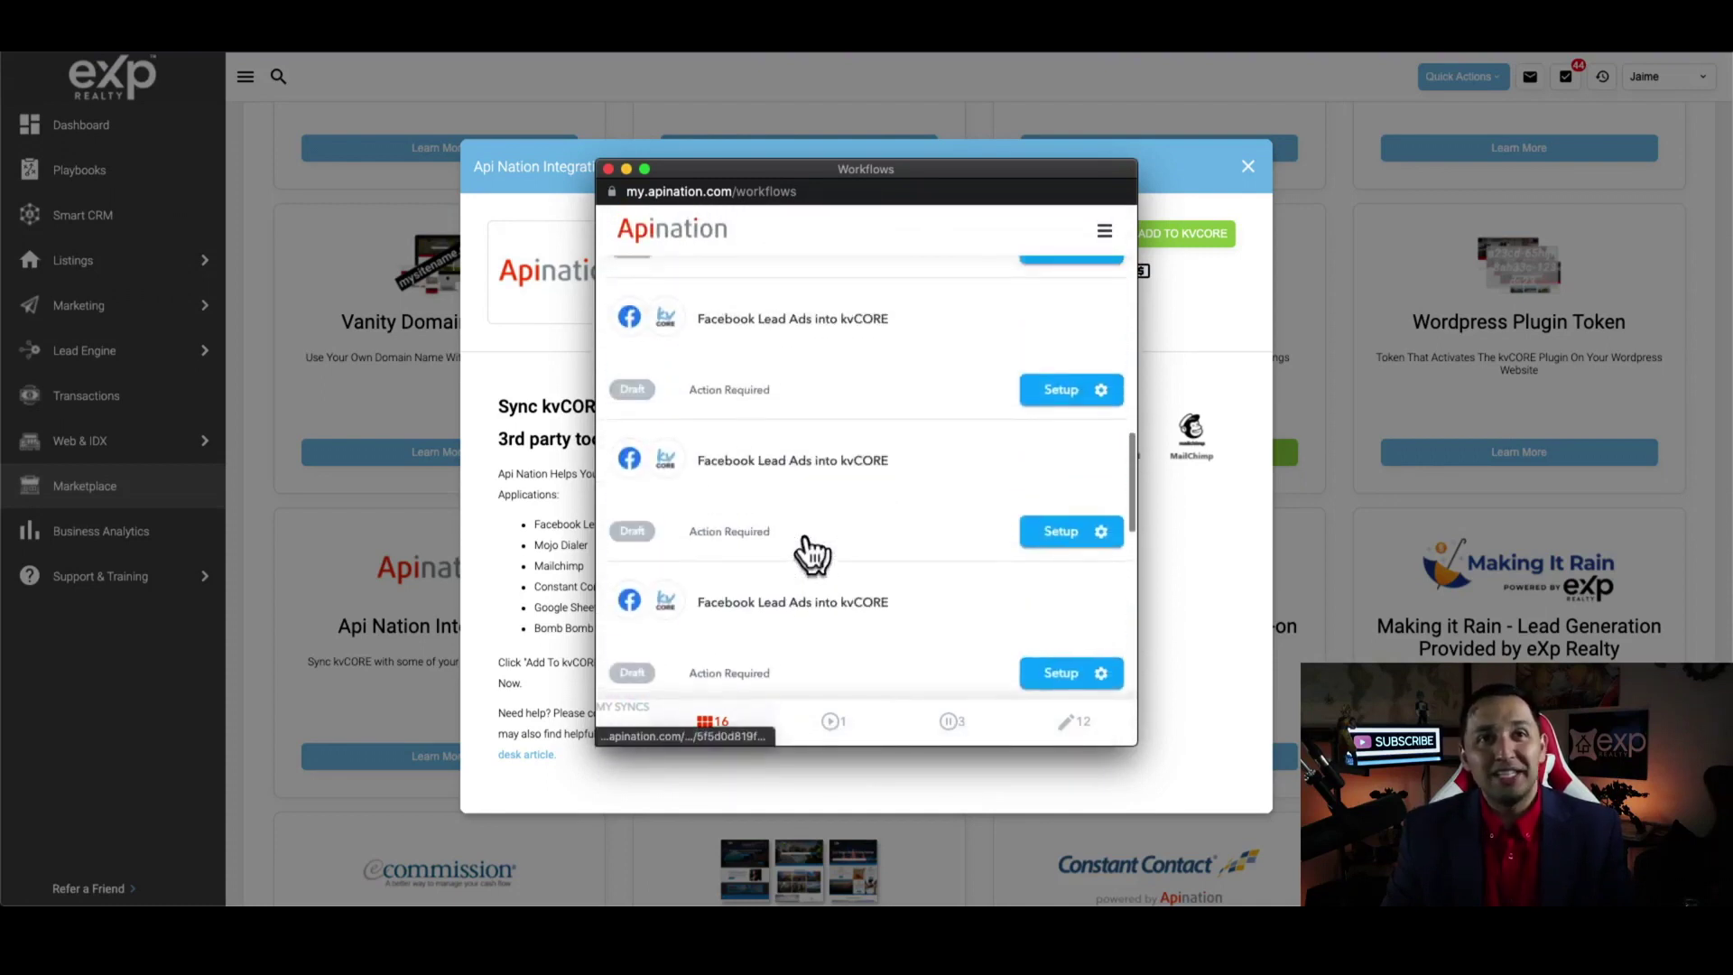
pyautogui.scroll(5, 810, 553)
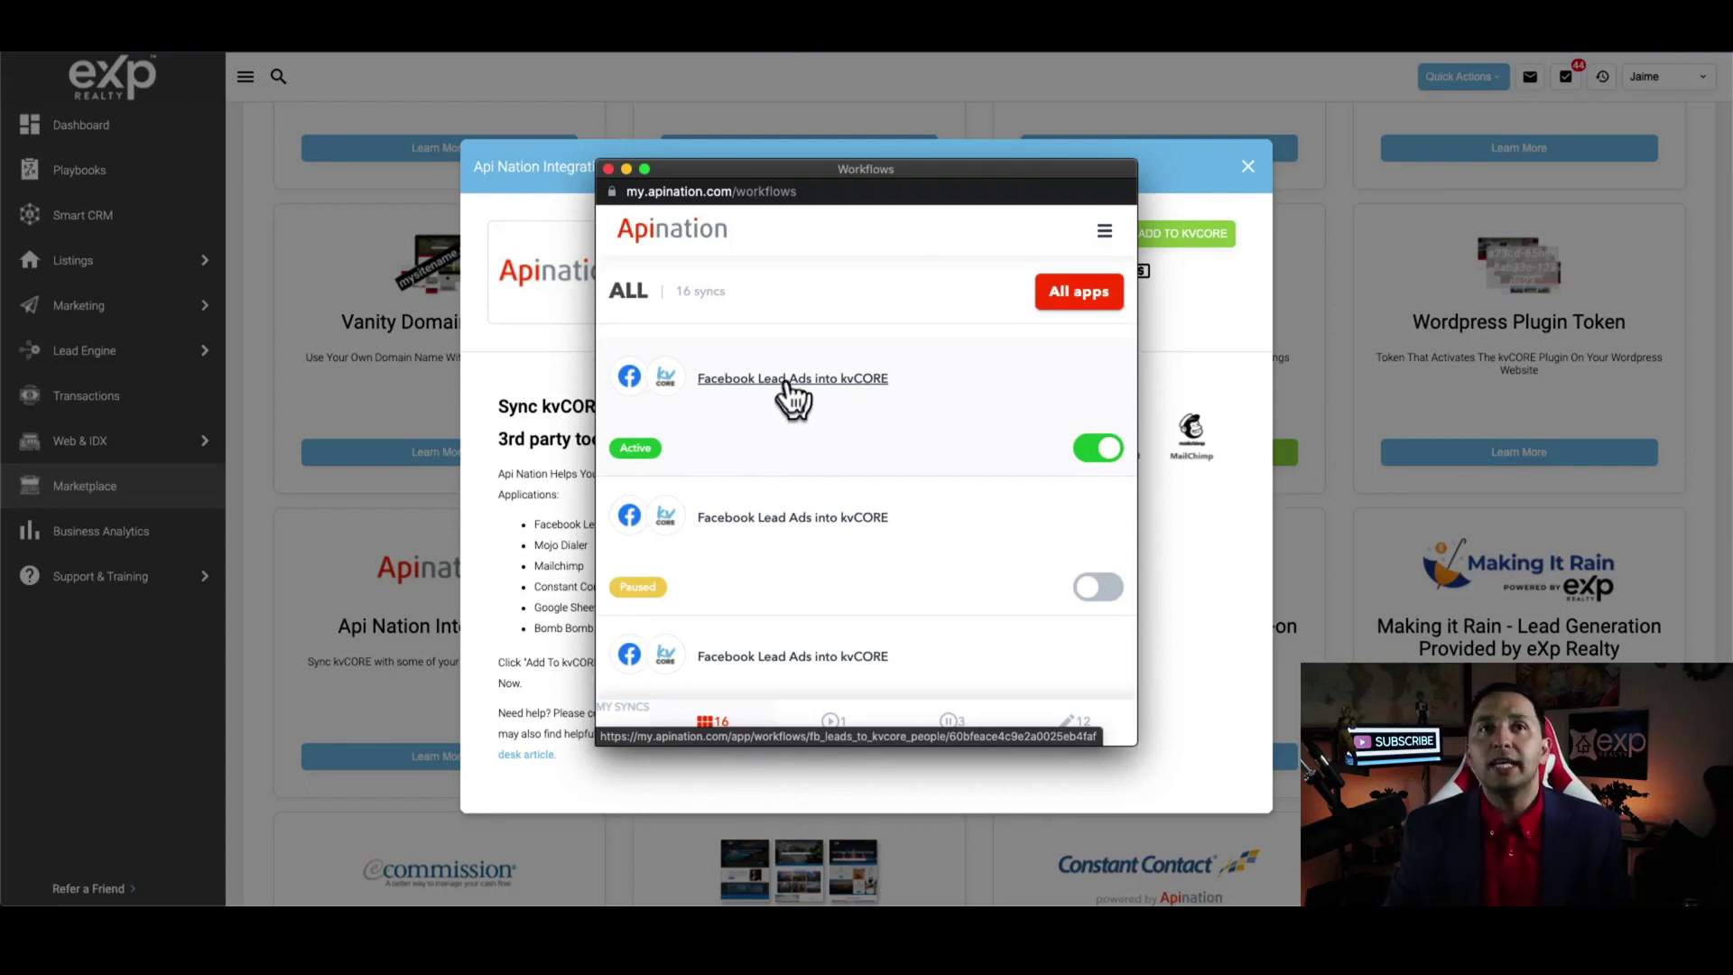
# Open the Facebook Lead Ads into kvCORE sync and add a custom field below its Mapping
pyautogui.click(791, 383)
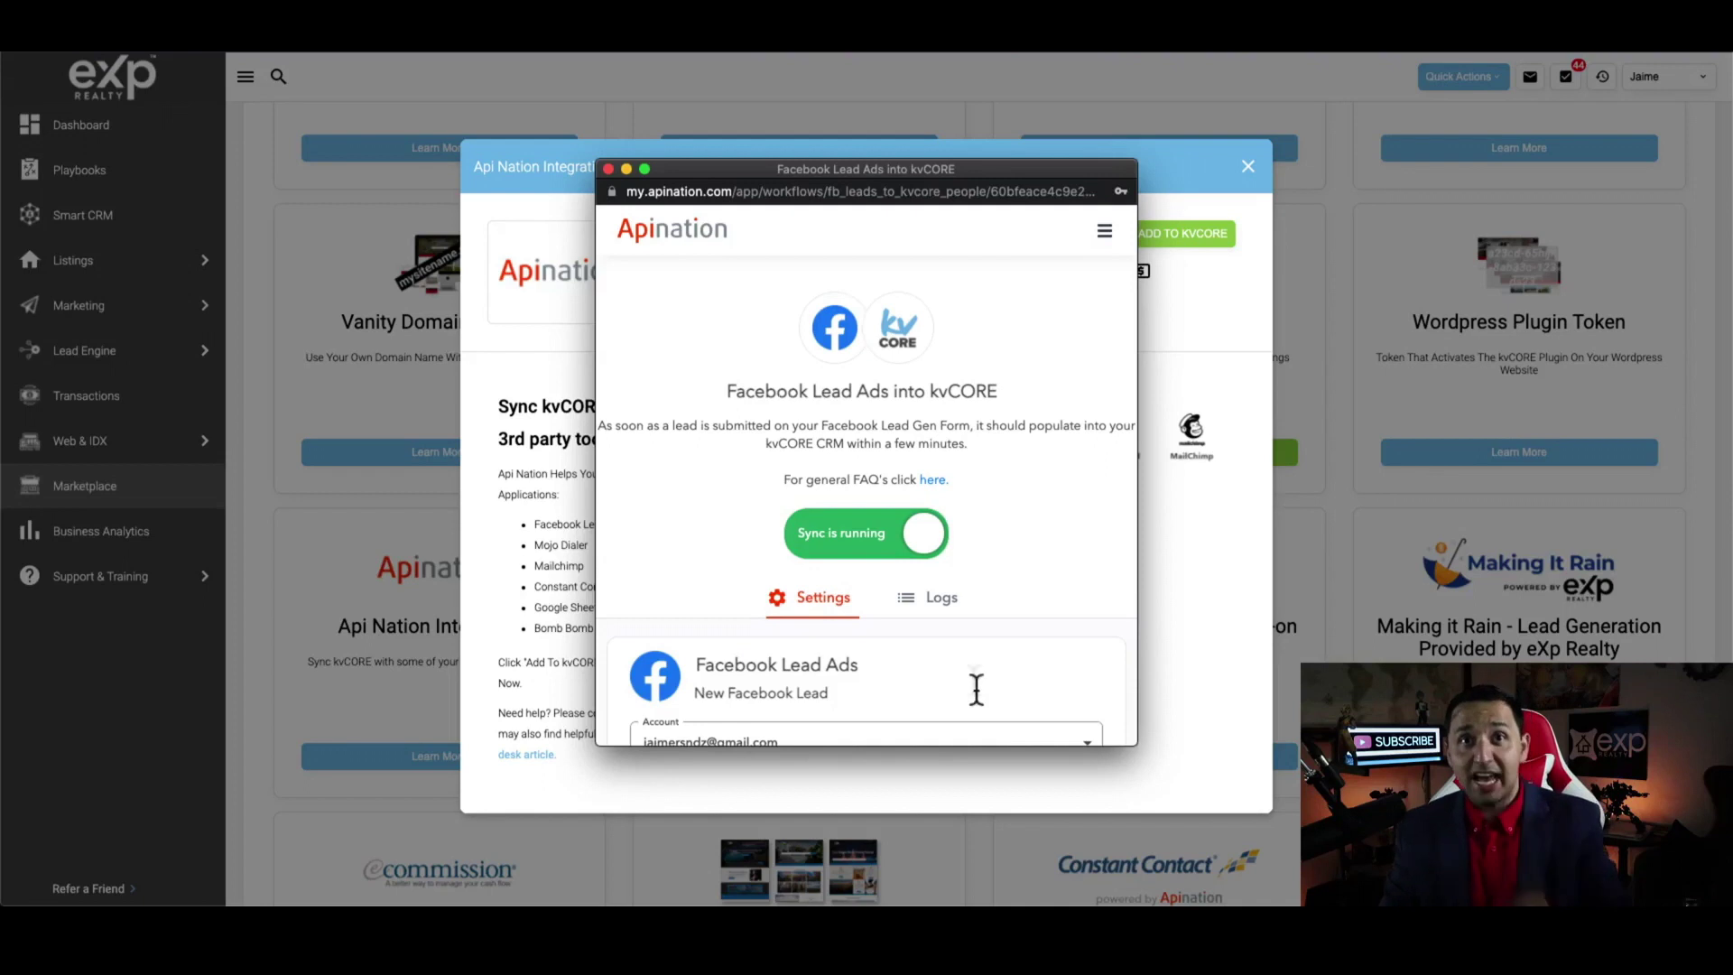
pyautogui.scroll(-2, 975, 688)
pyautogui.scroll(-3, 975, 686)
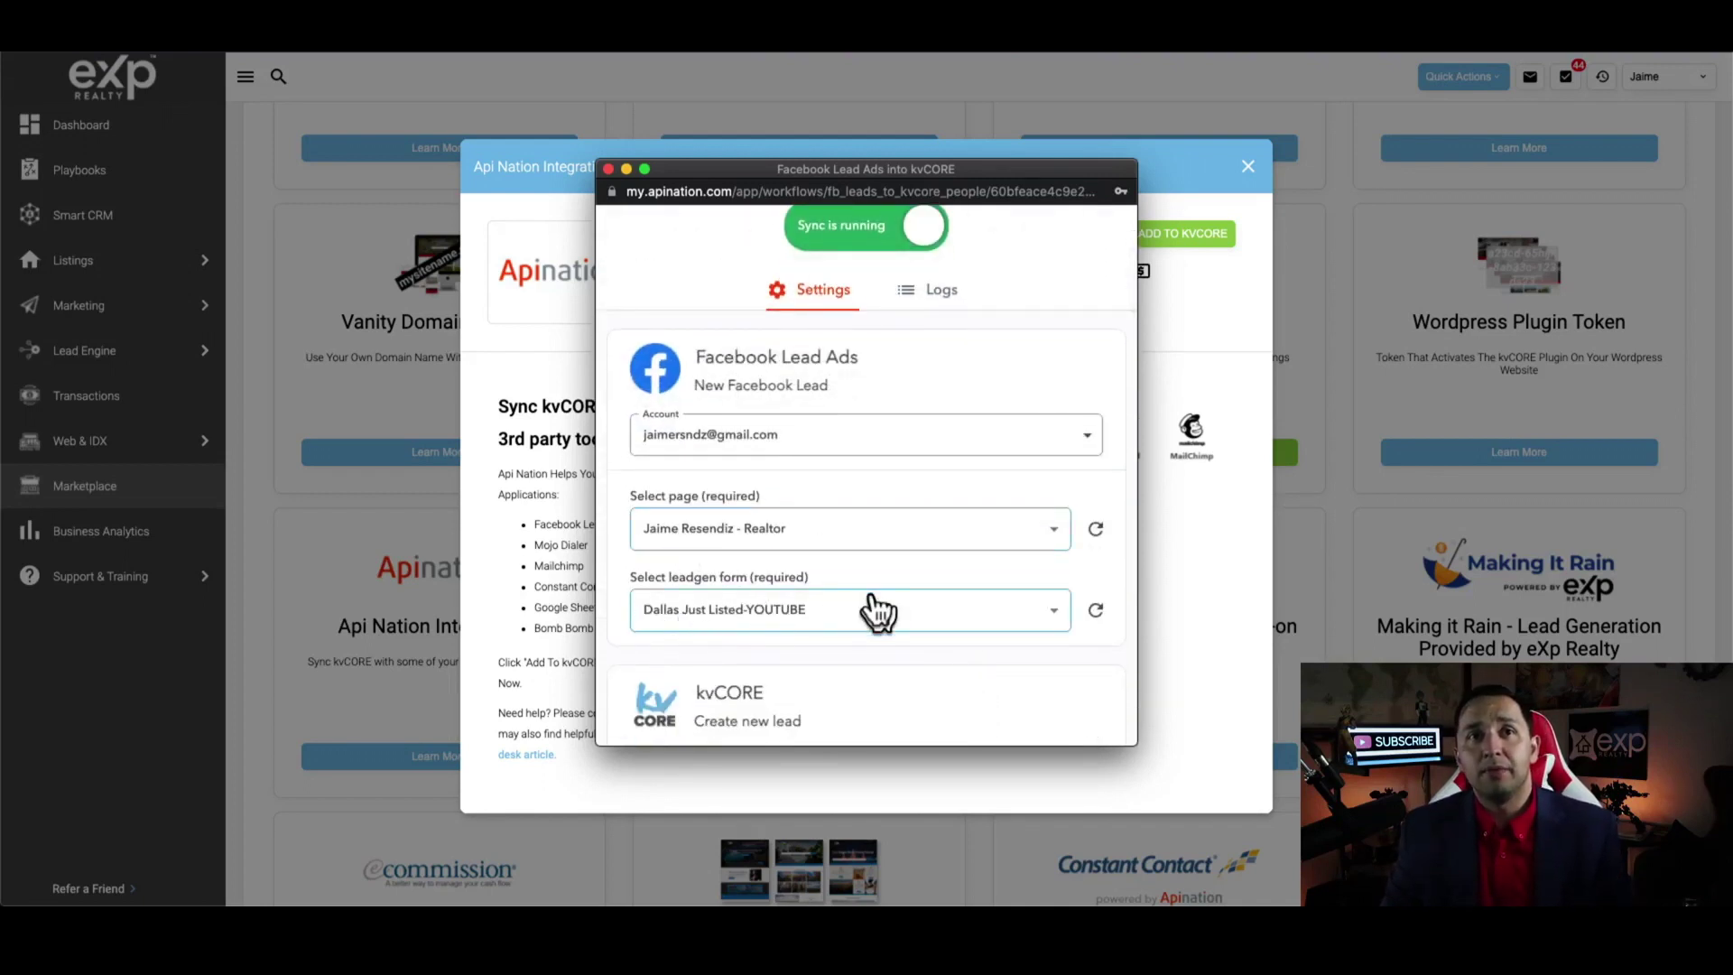
pyautogui.scroll(-2, 879, 614)
pyautogui.scroll(-5, 878, 614)
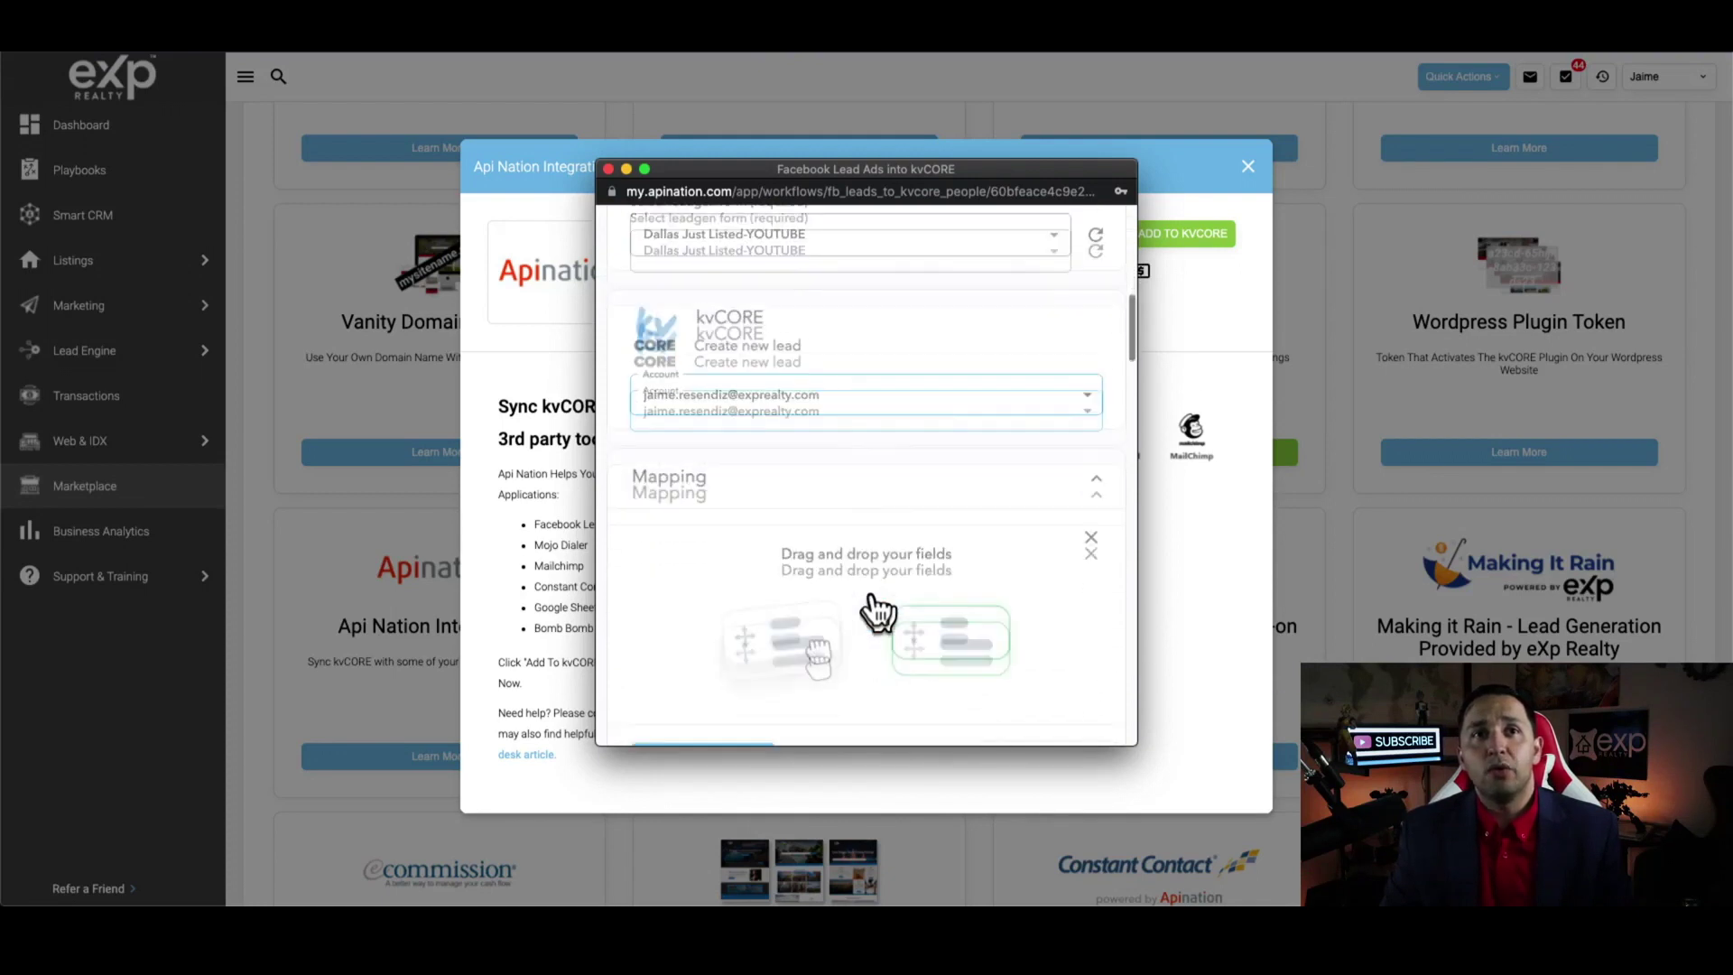
pyautogui.scroll(-6, 872, 598)
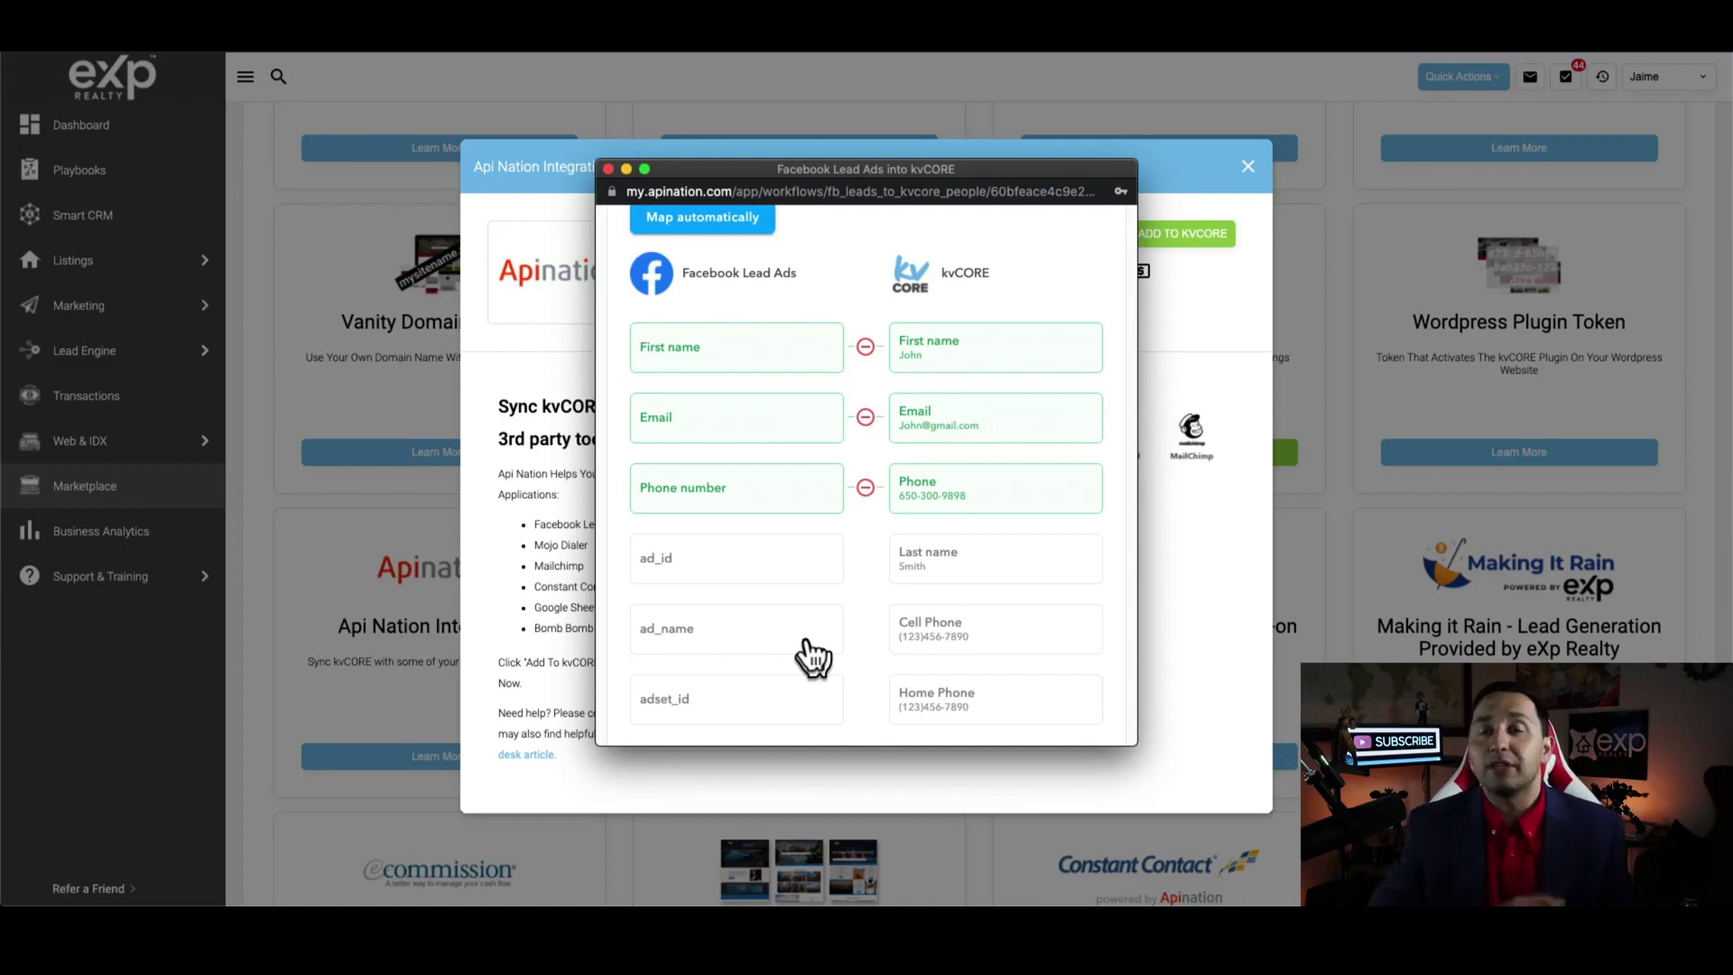
pyautogui.scroll(-15, 812, 656)
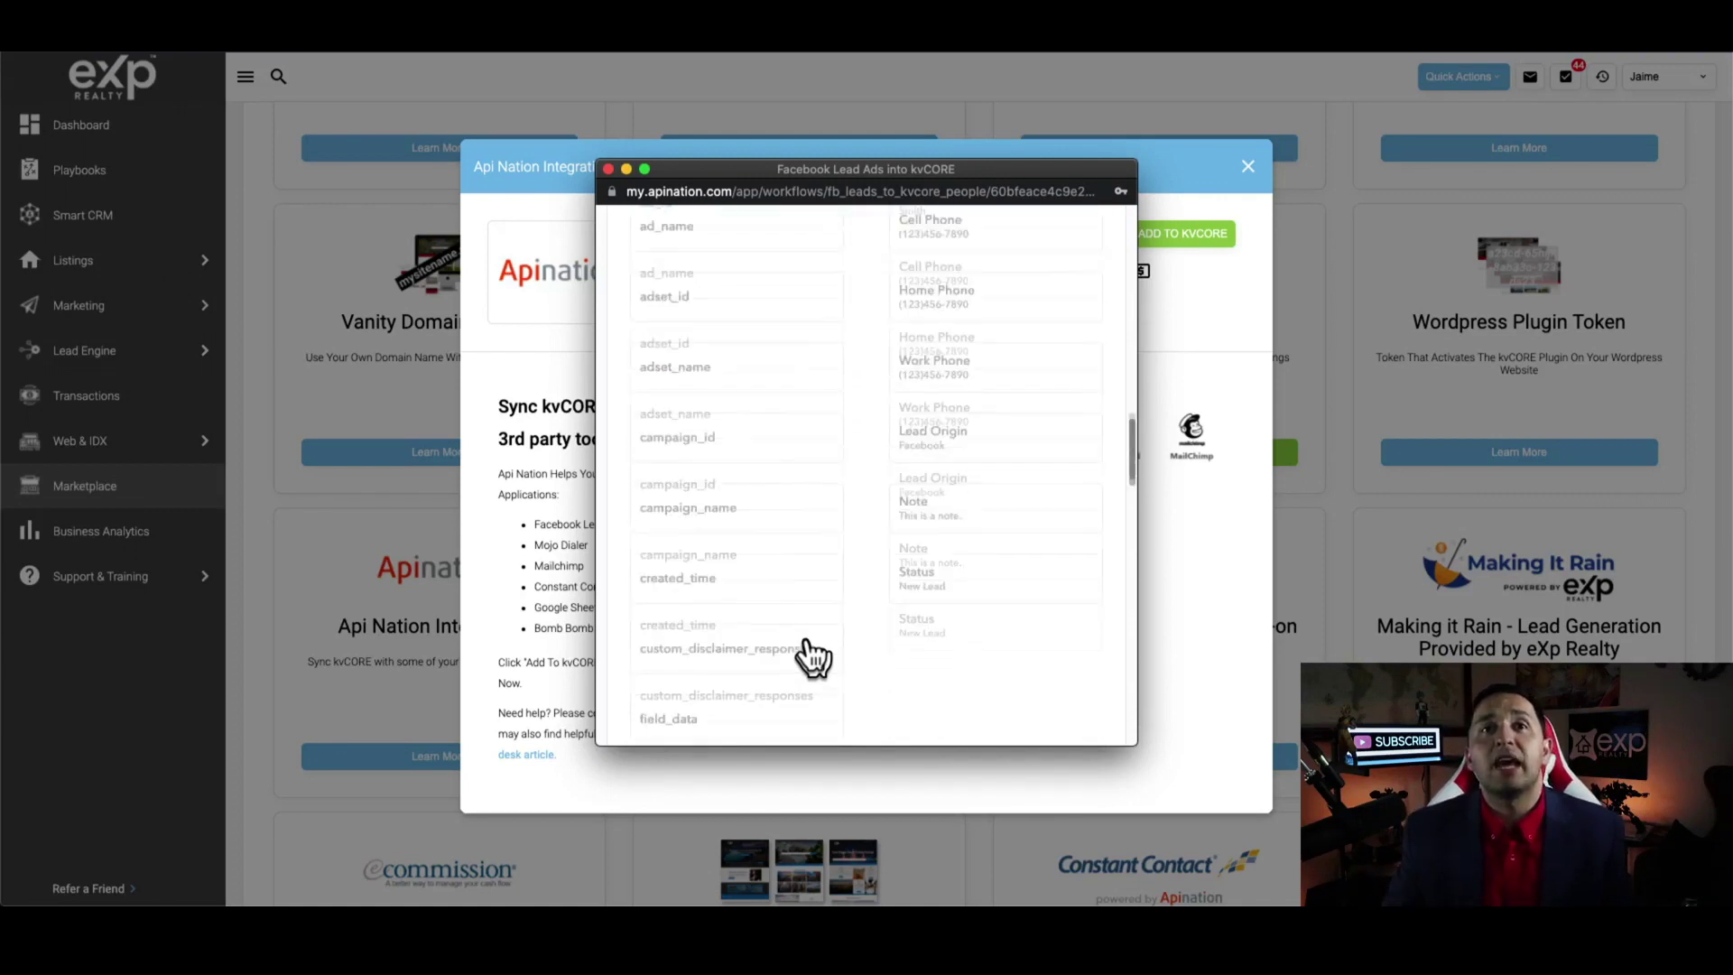
pyautogui.scroll(-5, 805, 635)
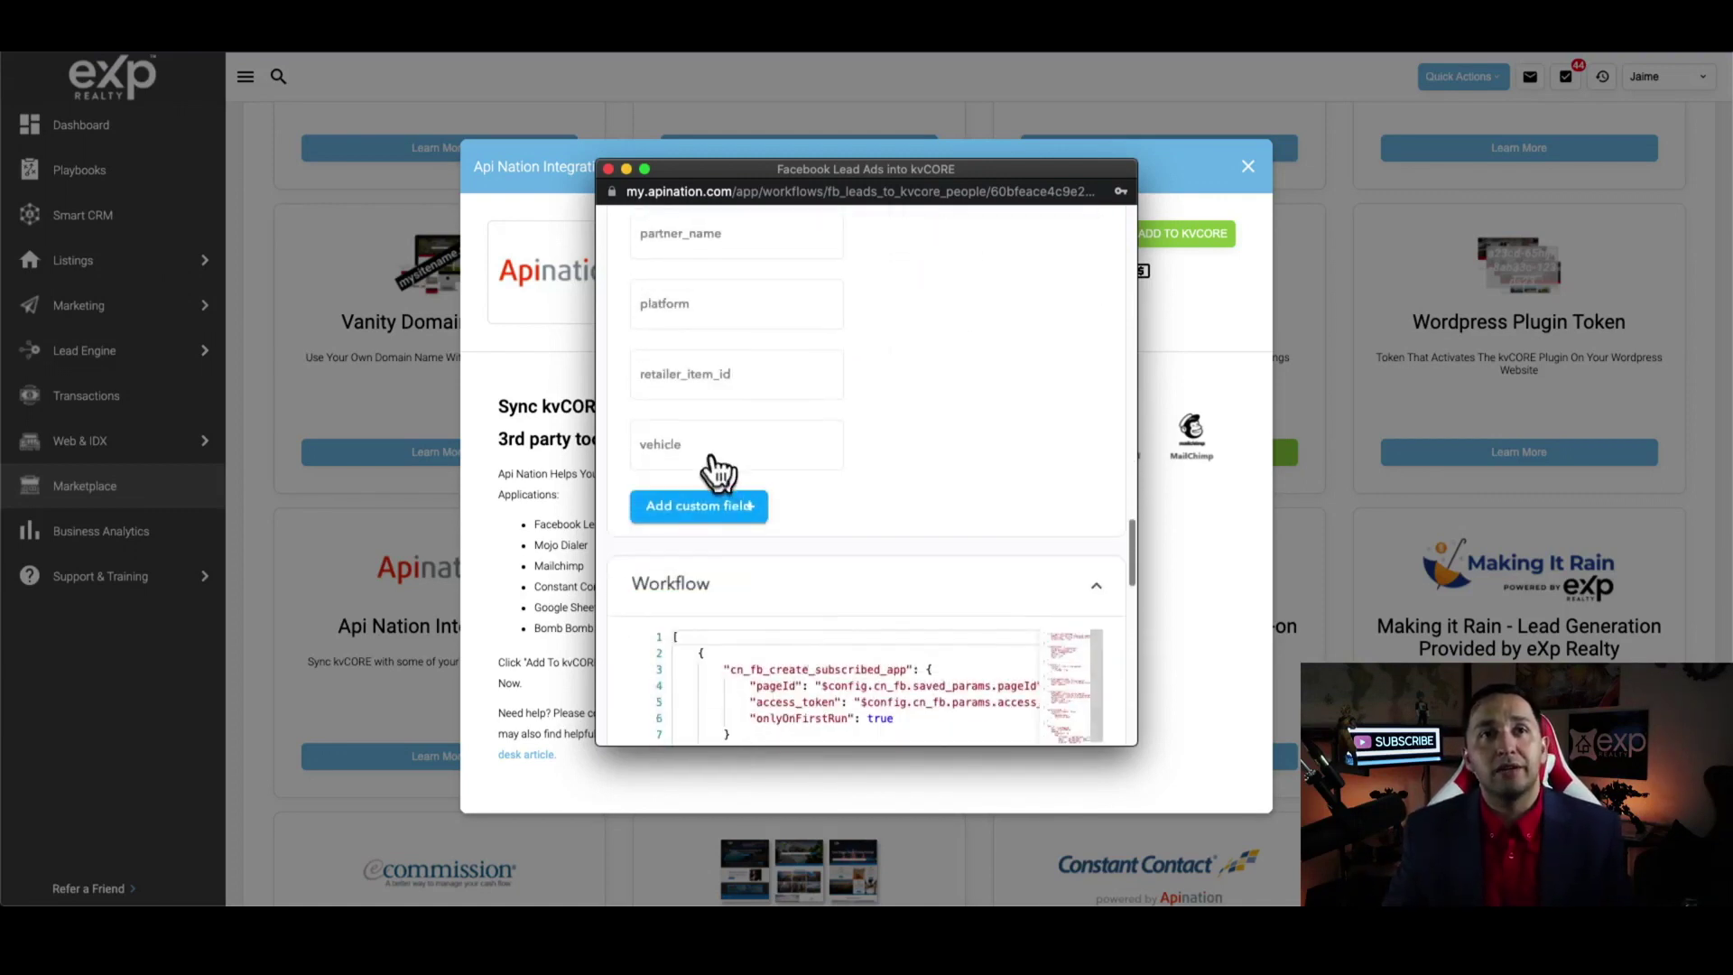
pyautogui.click(713, 513)
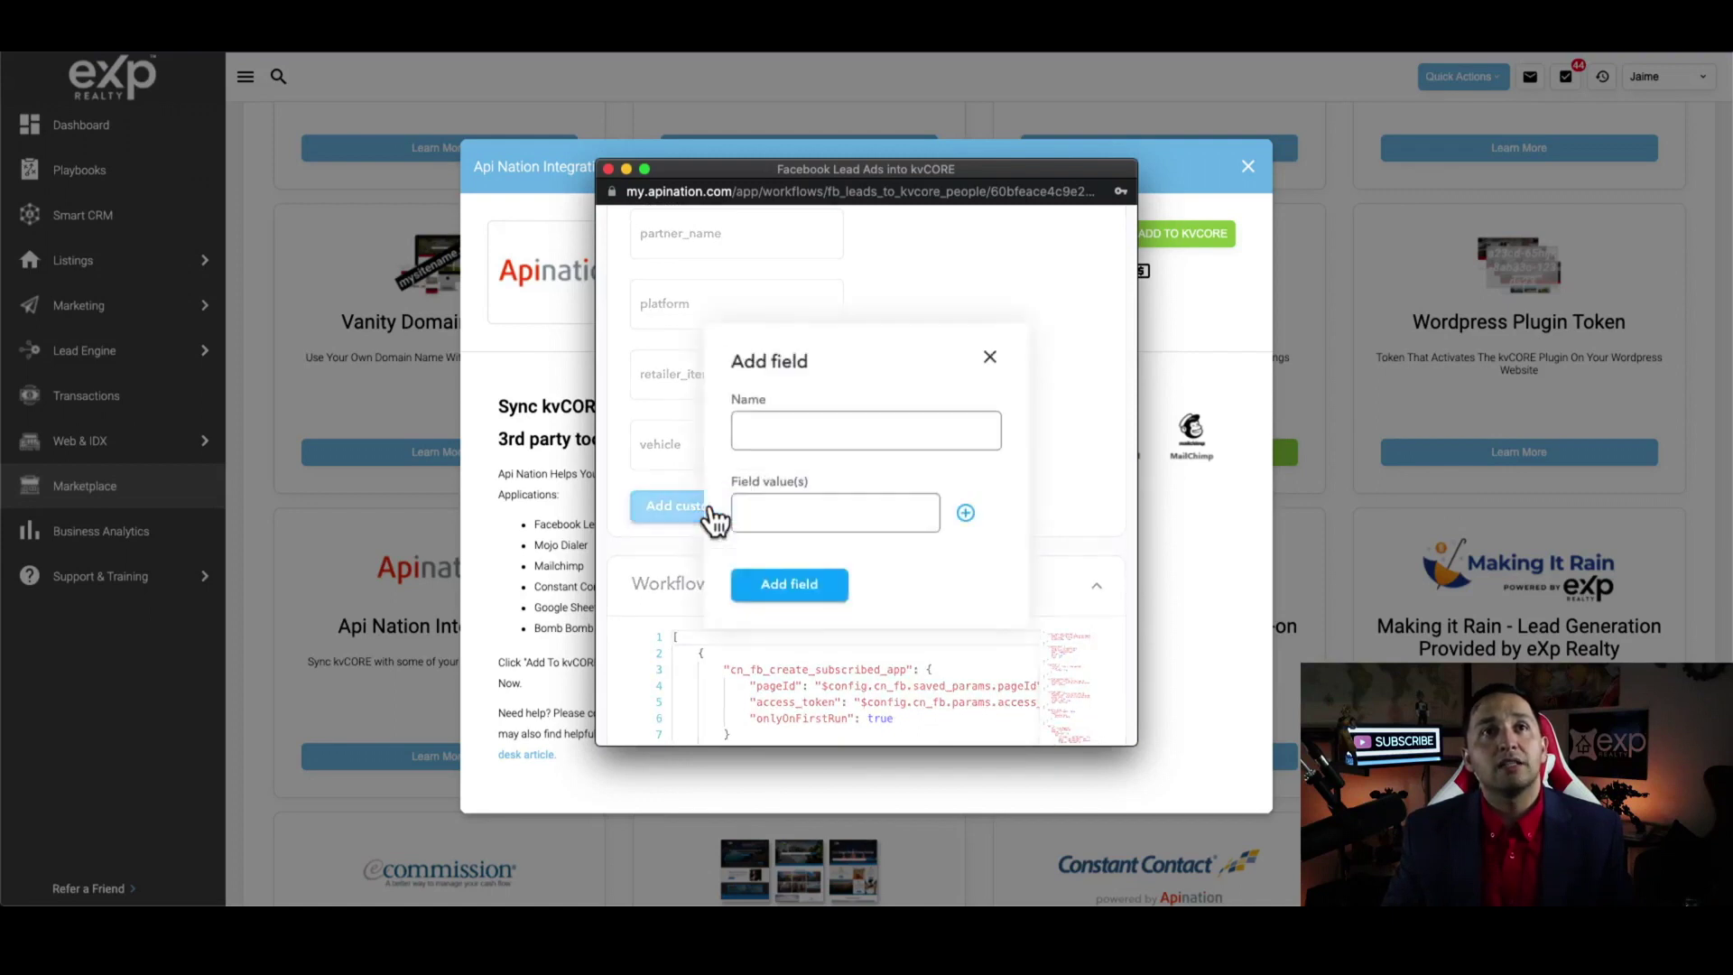
# Create a custom field named 'Hashtag' with the value '#youtube'
pyautogui.click(792, 443)
pyautogui.write('Hash')
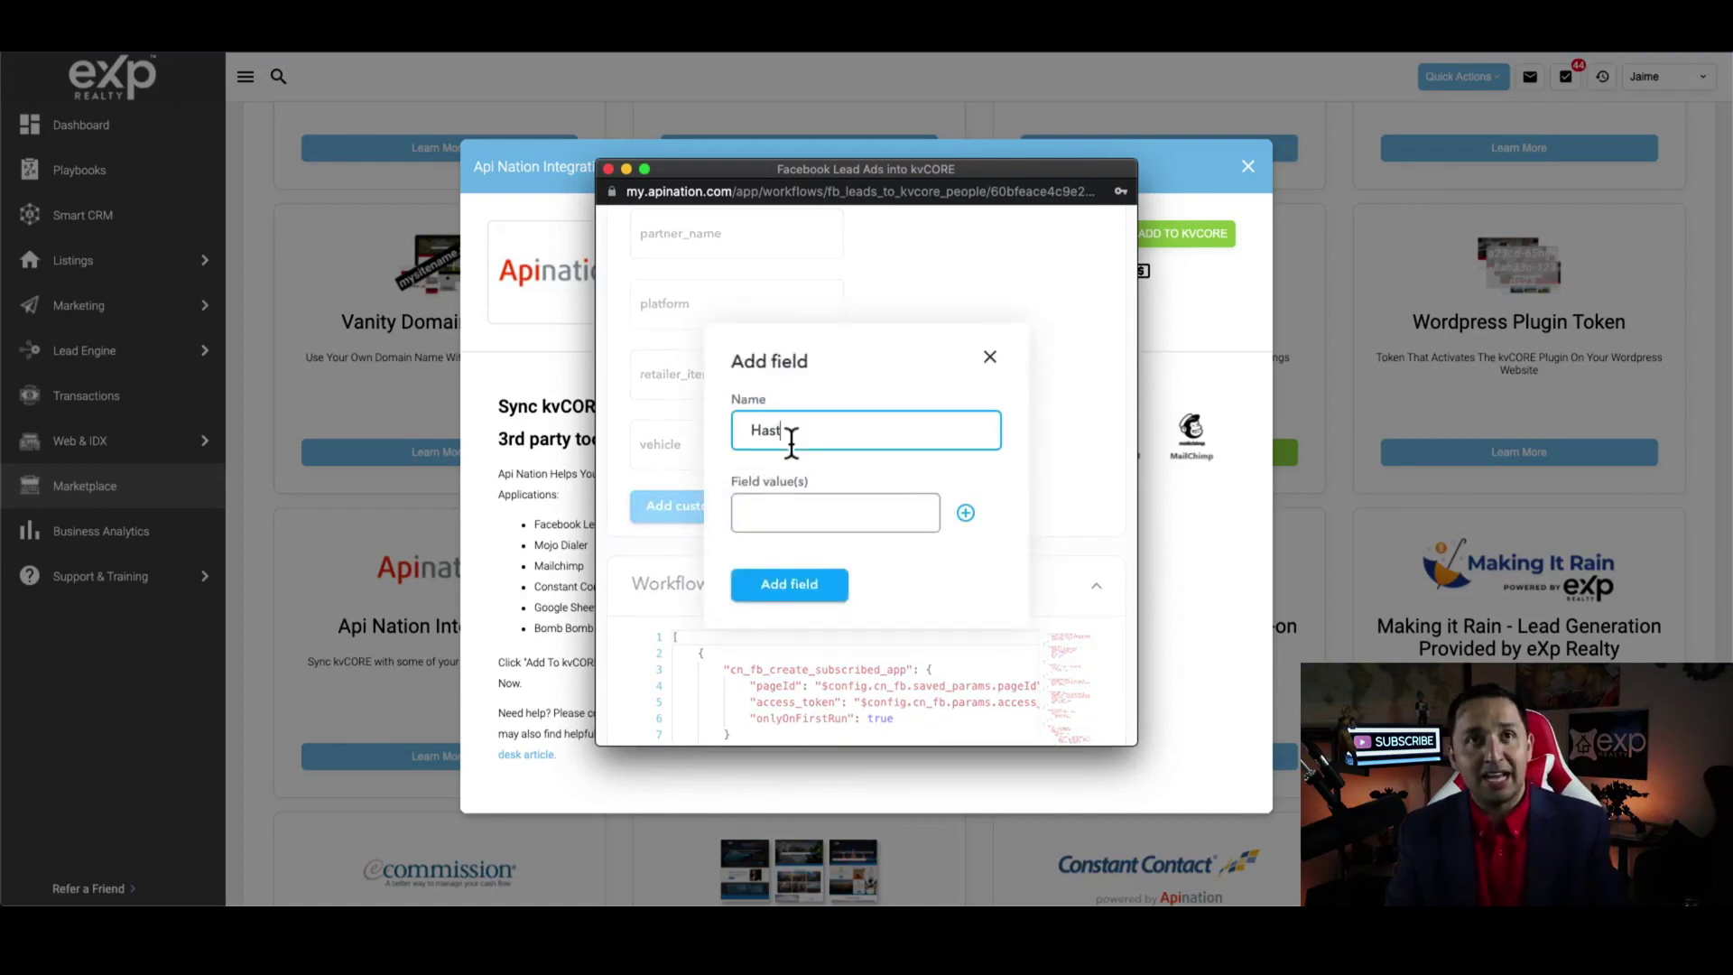
pyautogui.write('tag')
pyautogui.press('Tab')
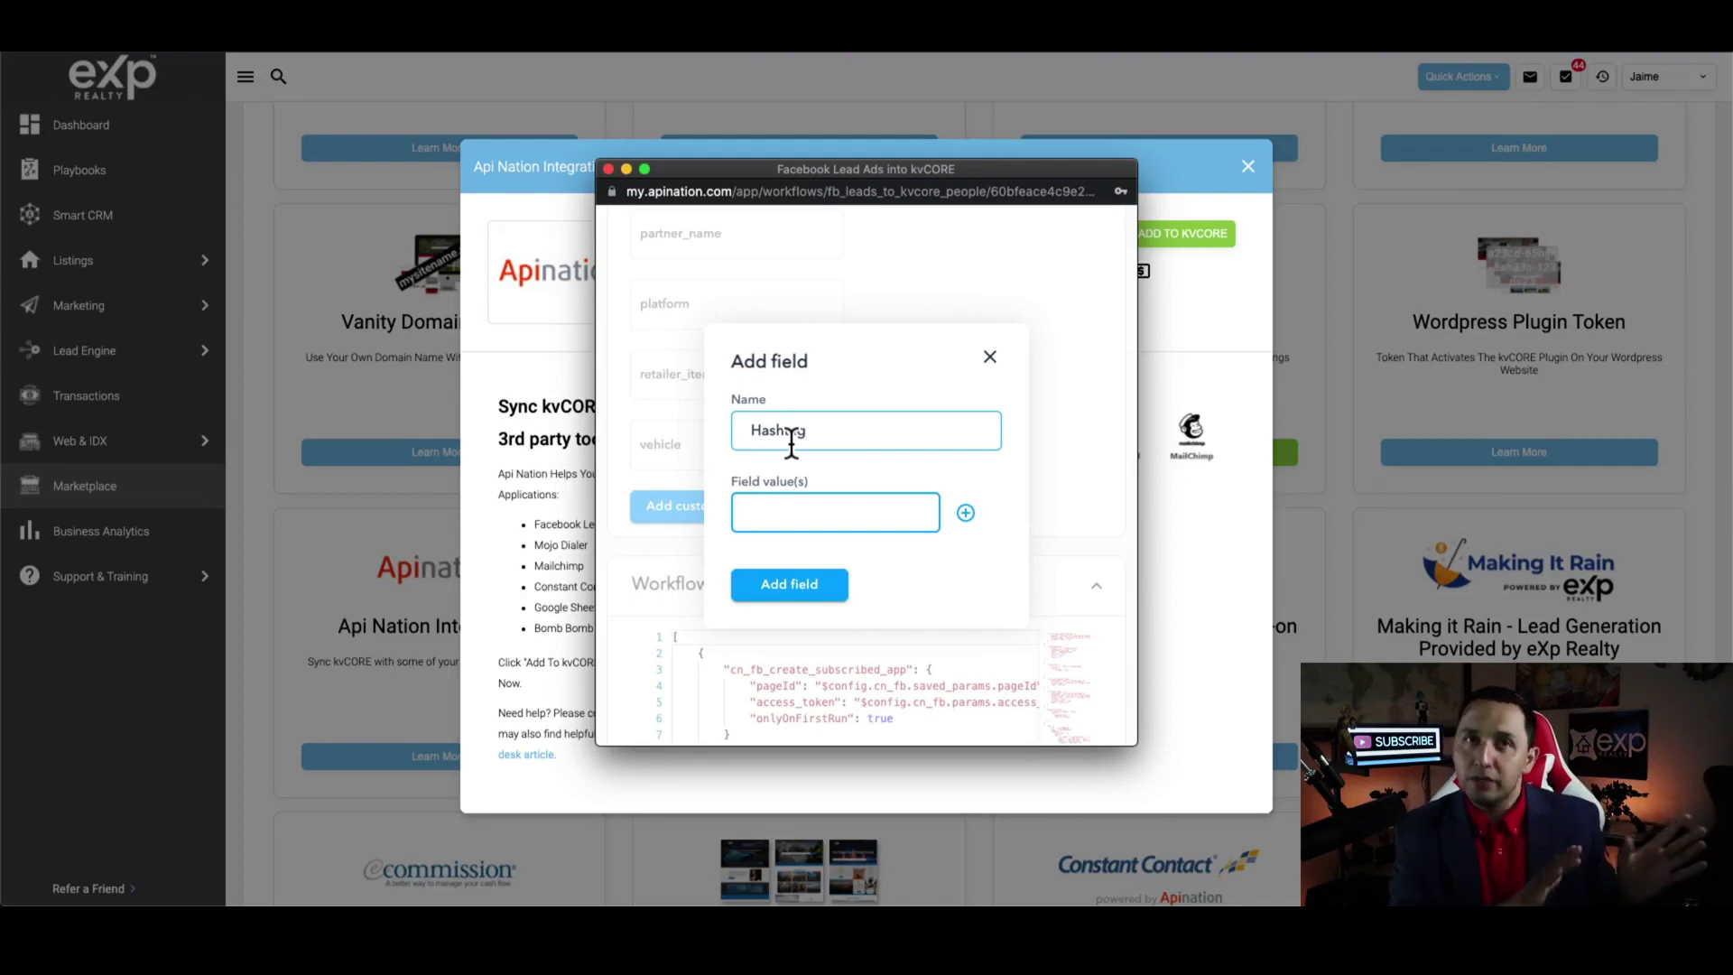
pyautogui.write('3')
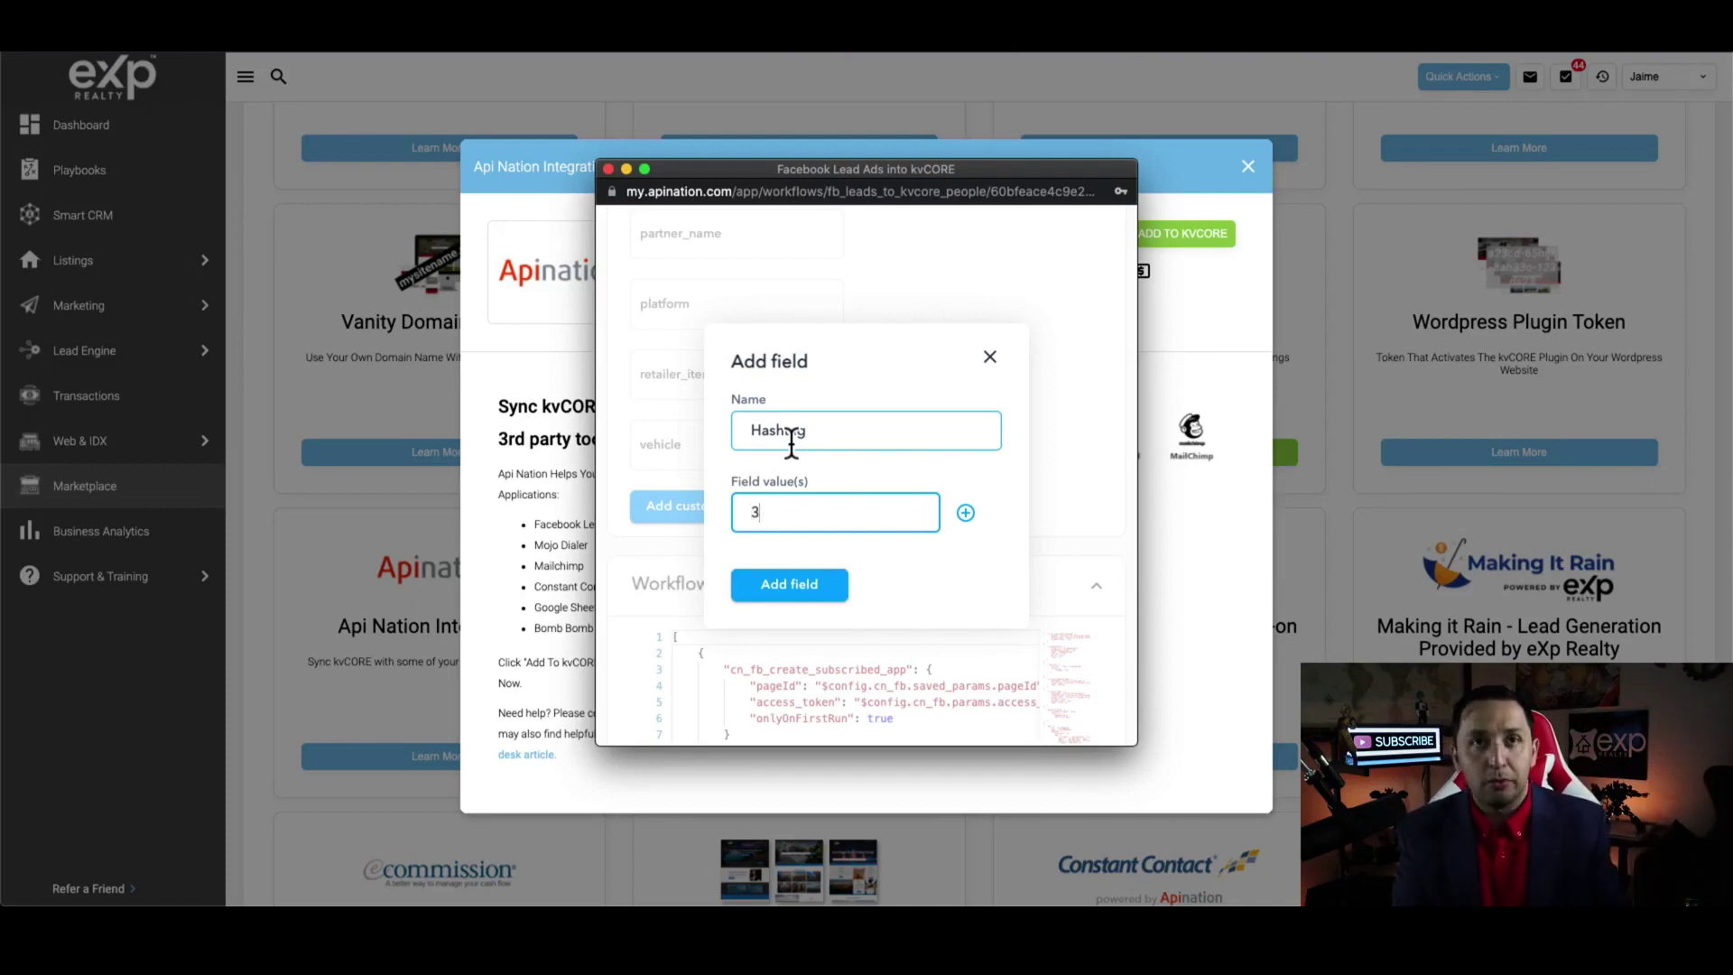
pyautogui.press('BackSpace')
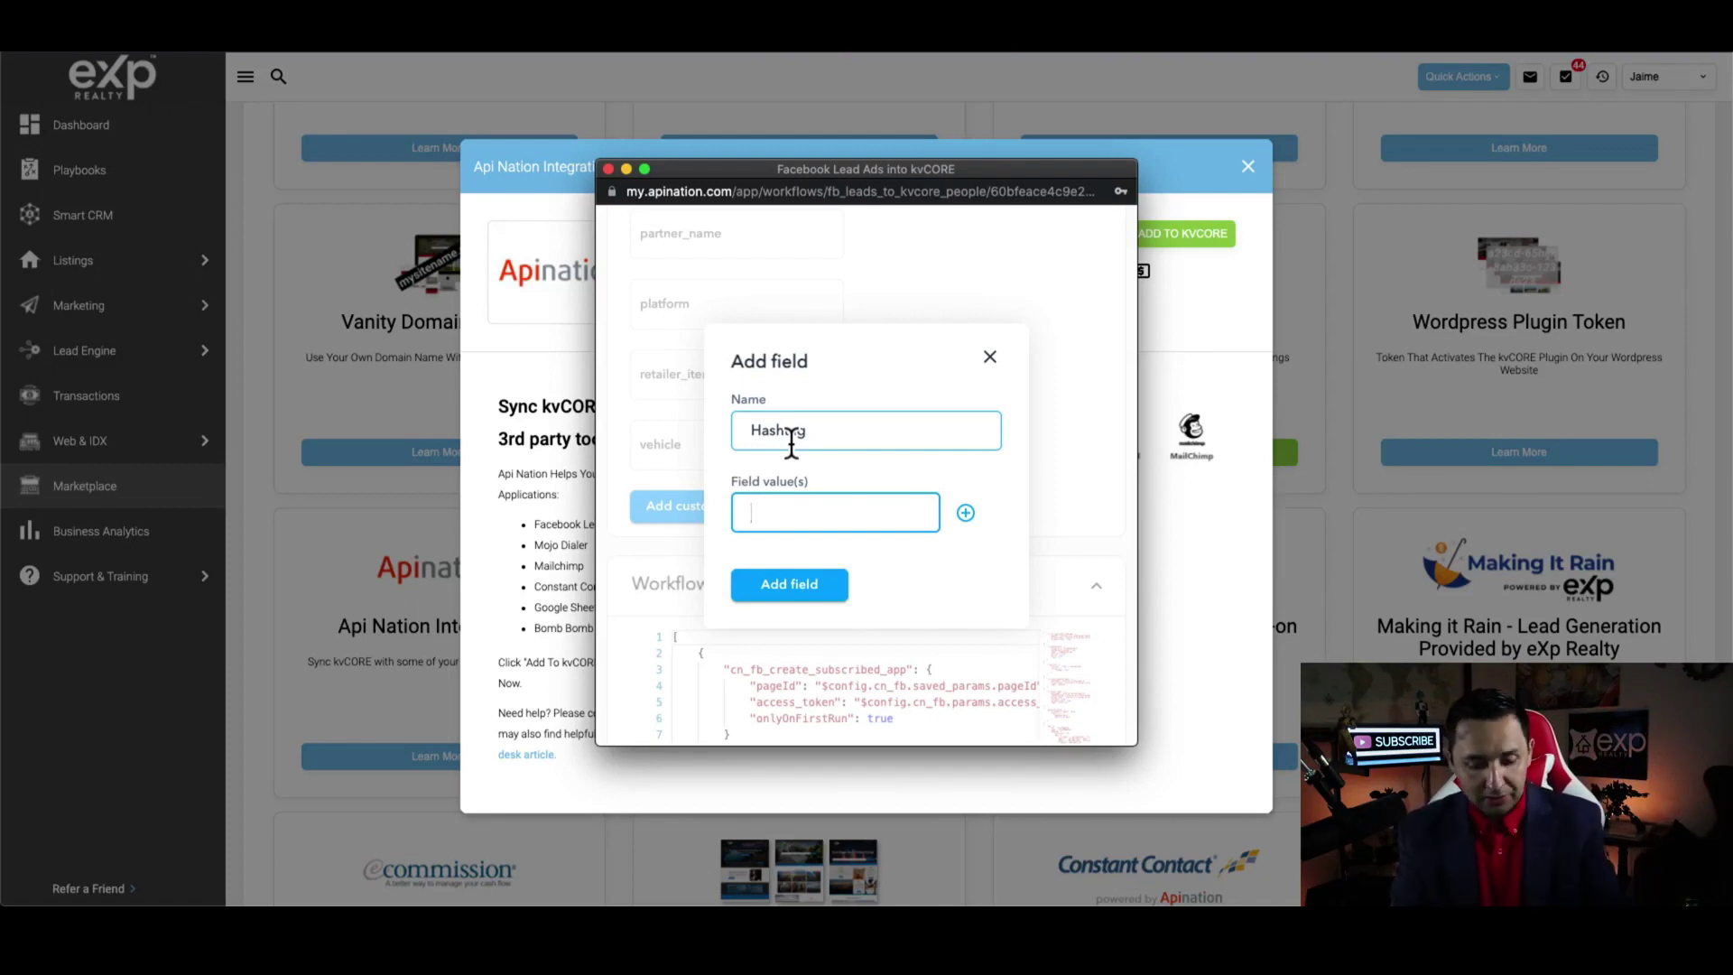
pyautogui.write('#youtube')
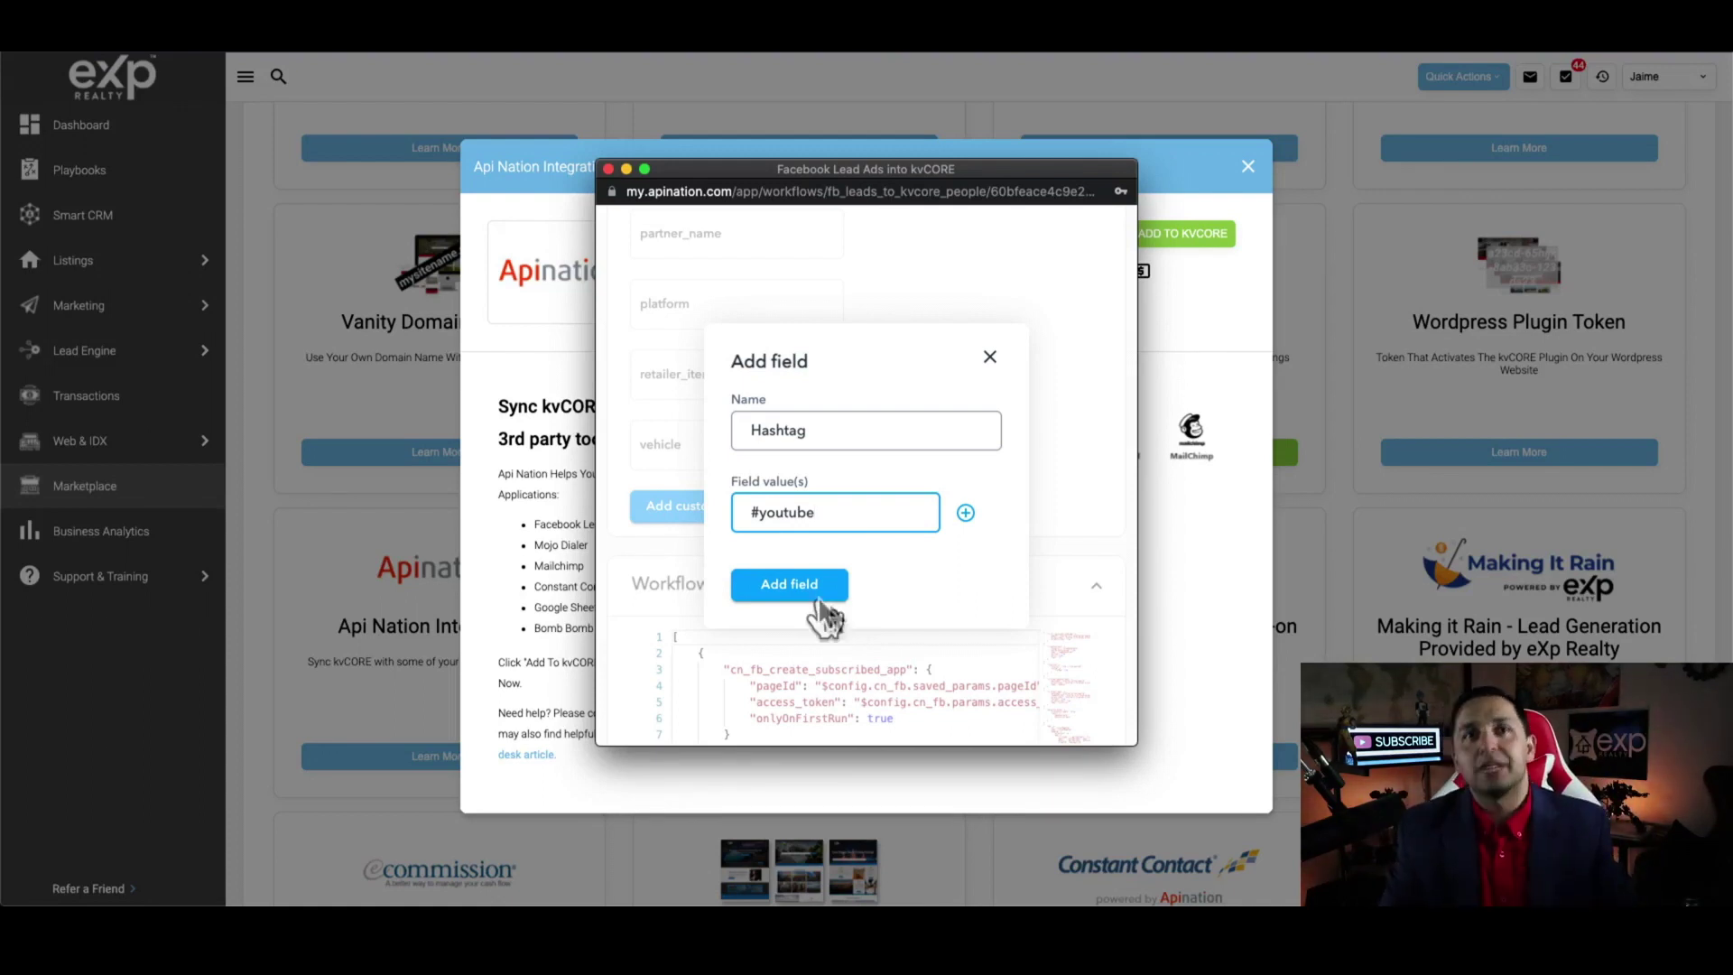
pyautogui.click(824, 601)
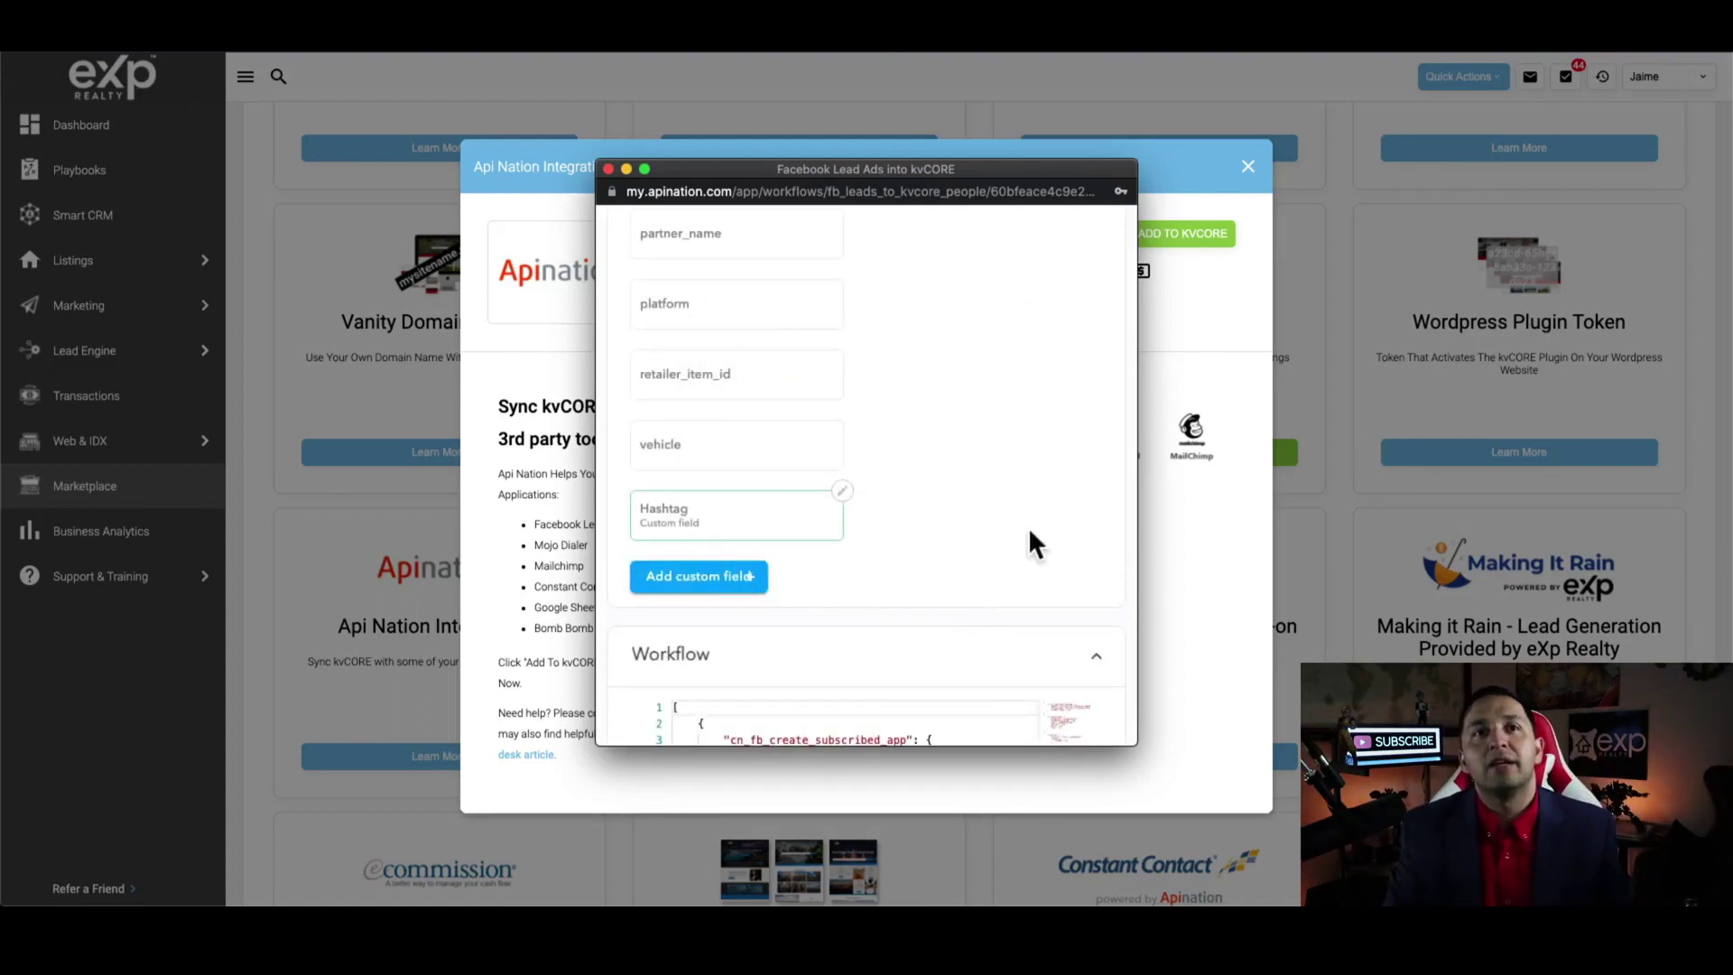
# Pair the kvCORE Note field with the Hashtag custom field
pyautogui.scroll(10, 1031, 532)
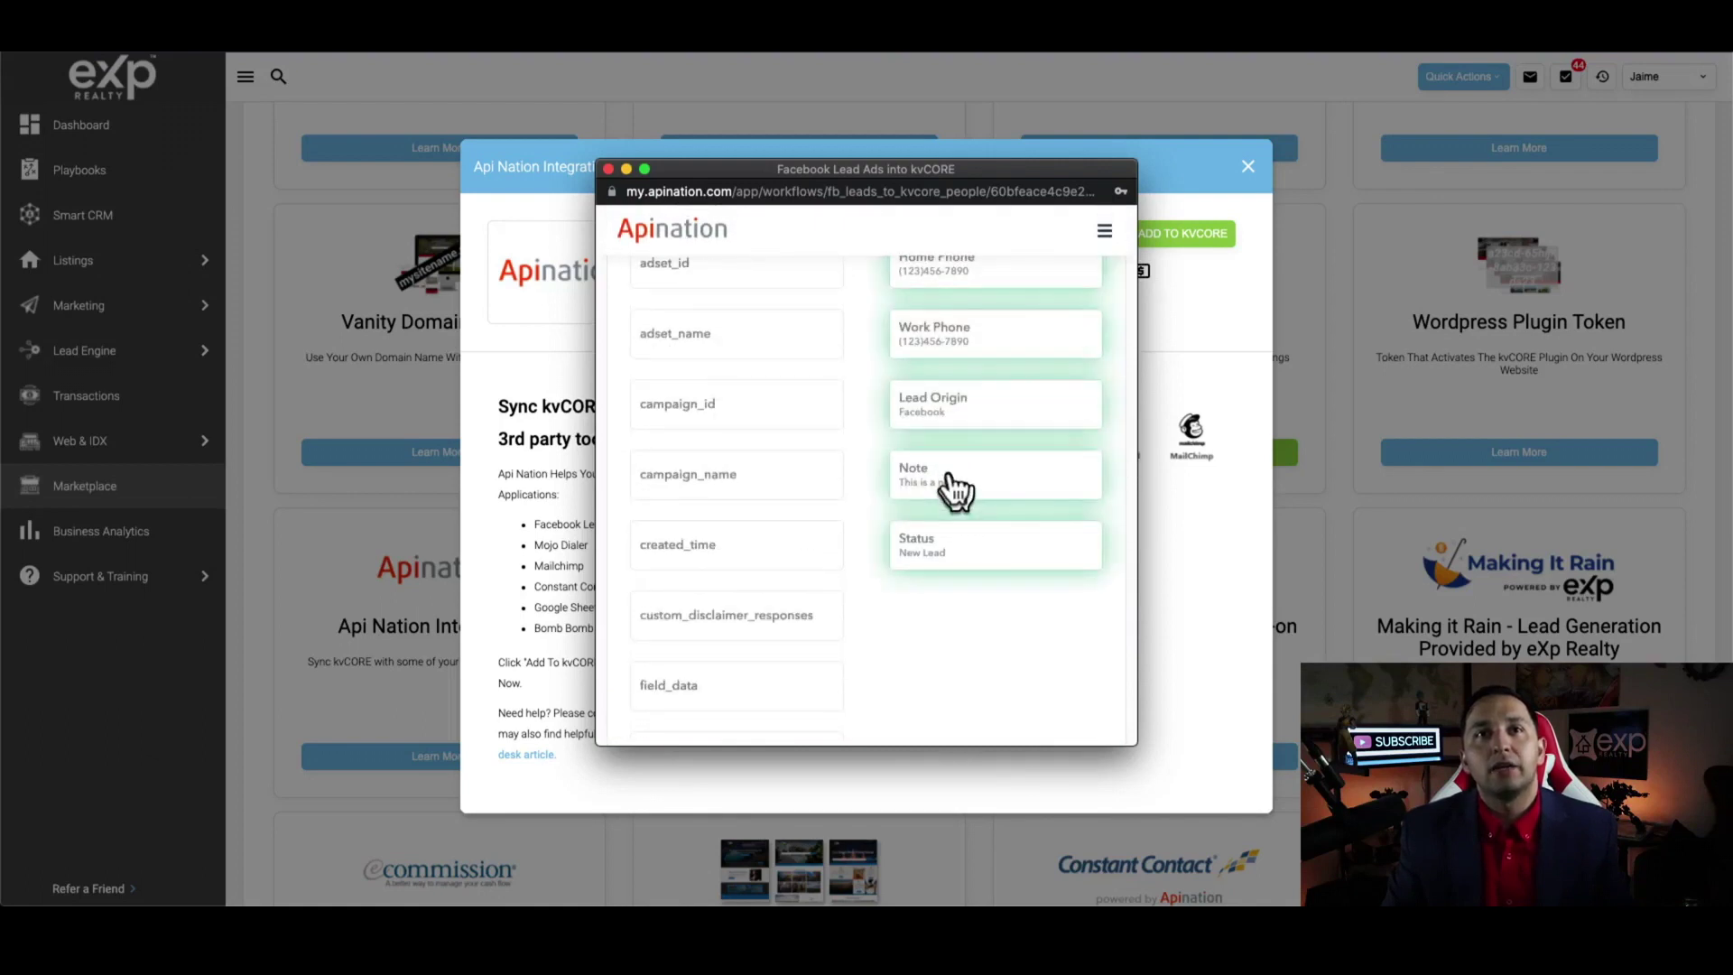
pyautogui.click(951, 488)
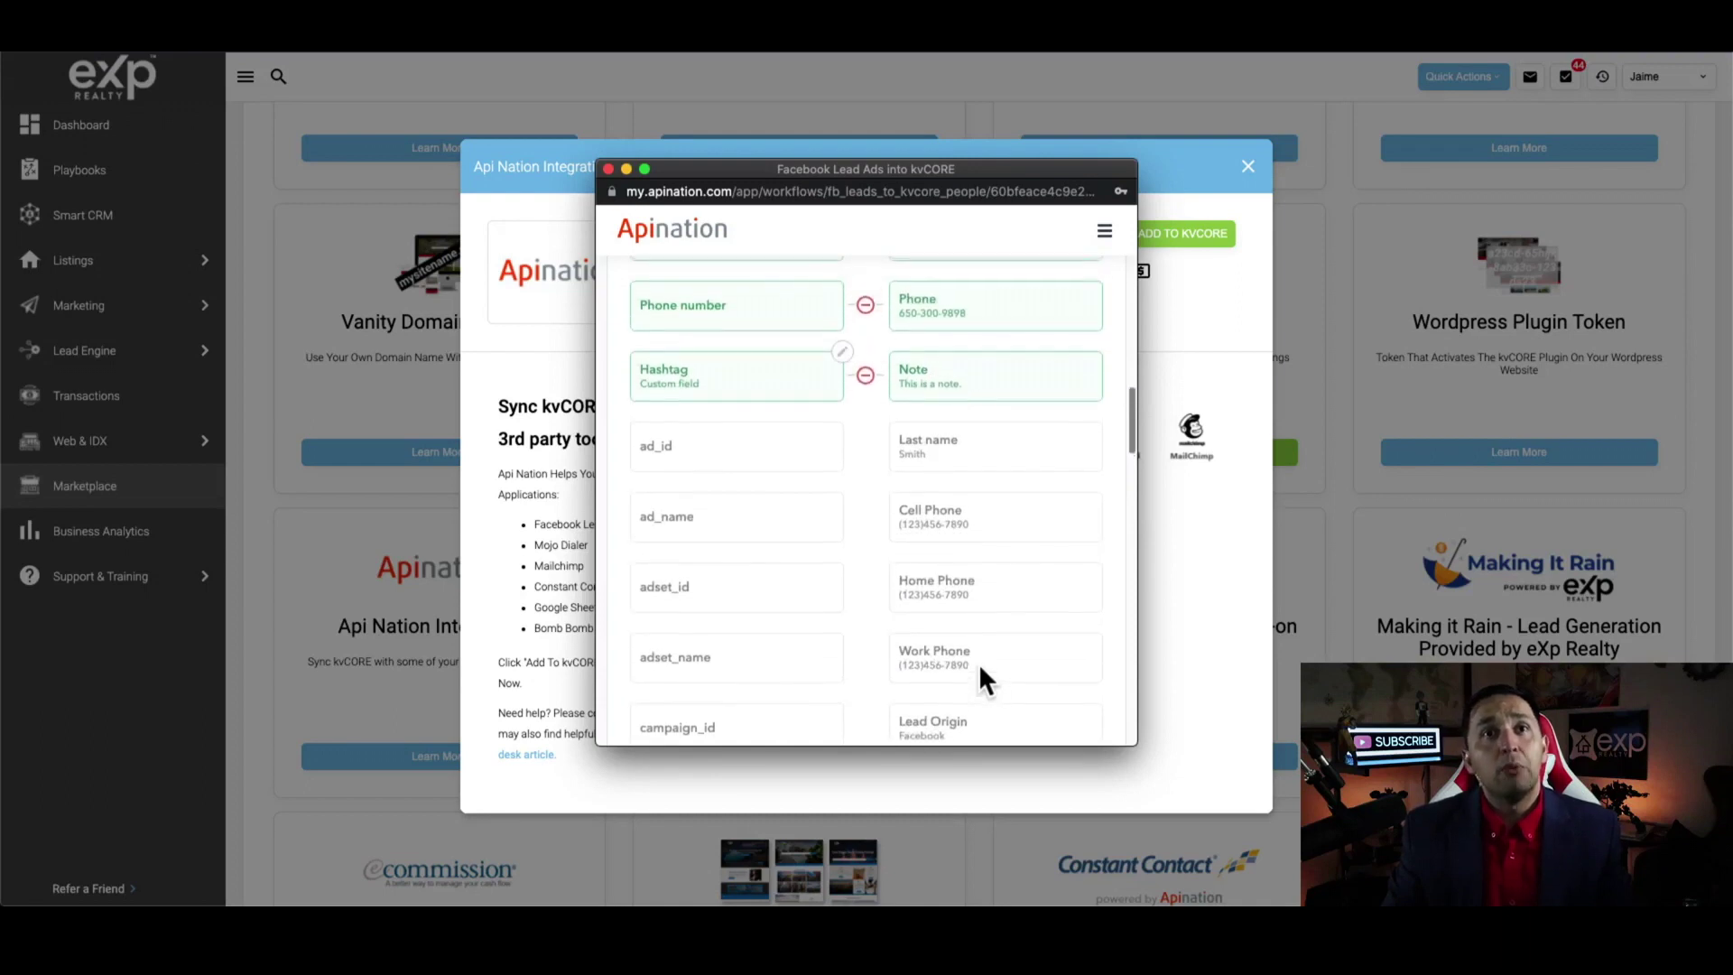
pyautogui.scroll(5, 982, 679)
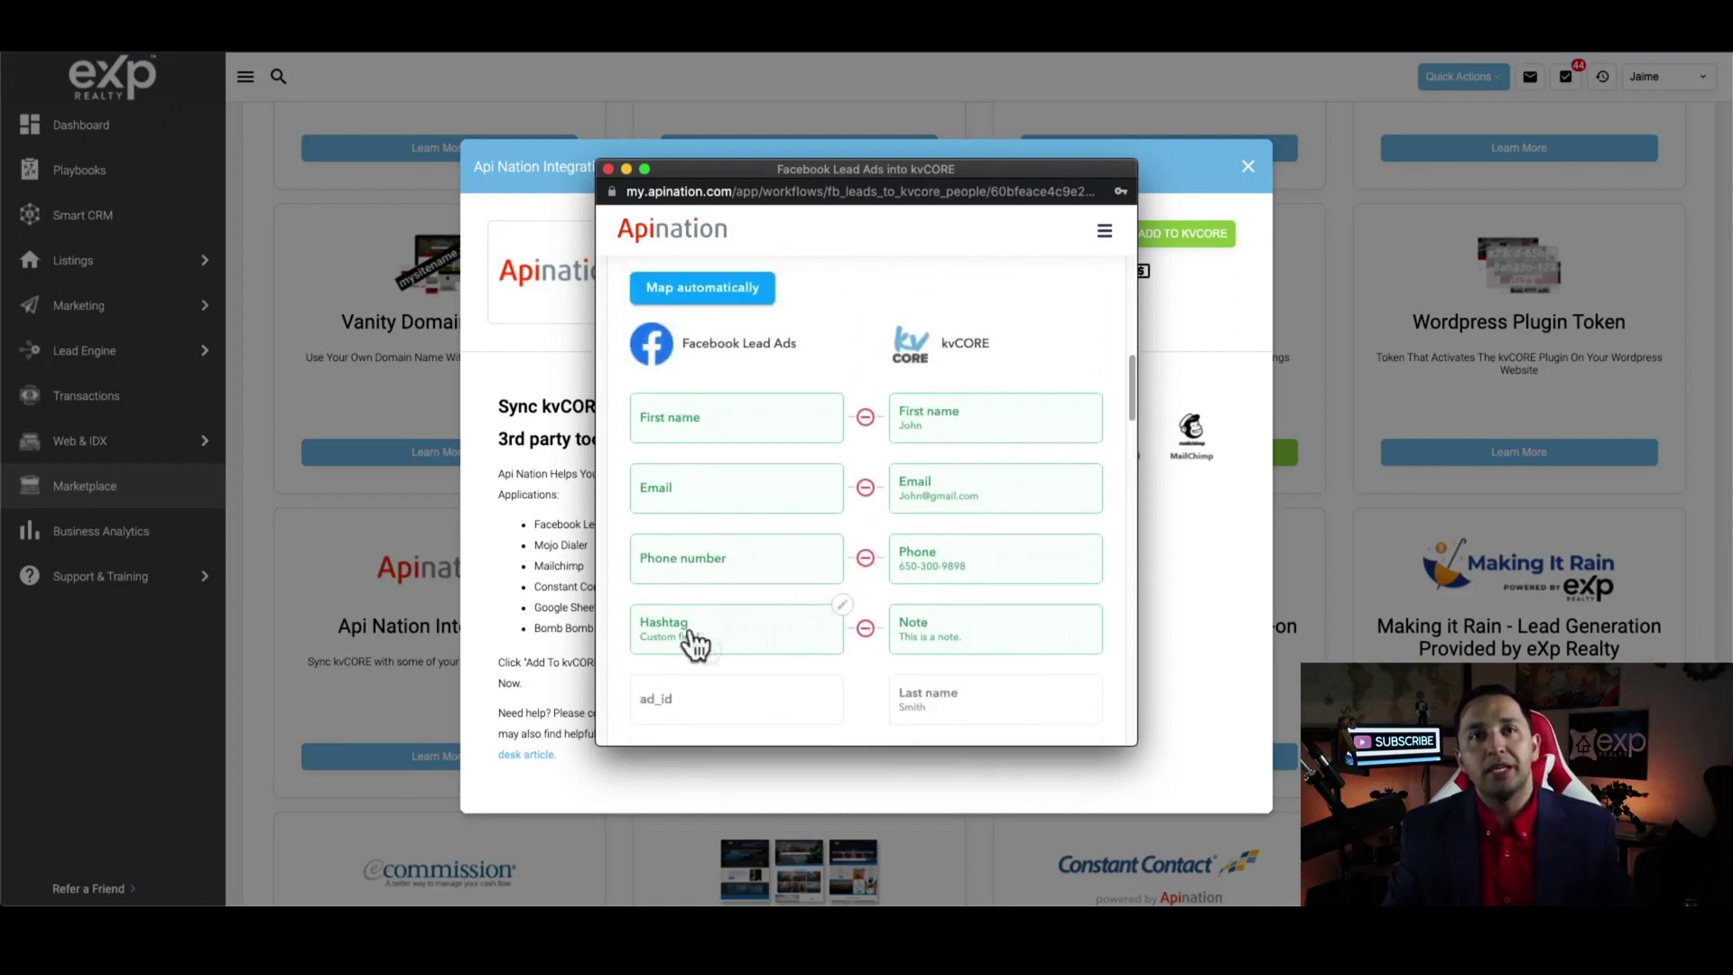